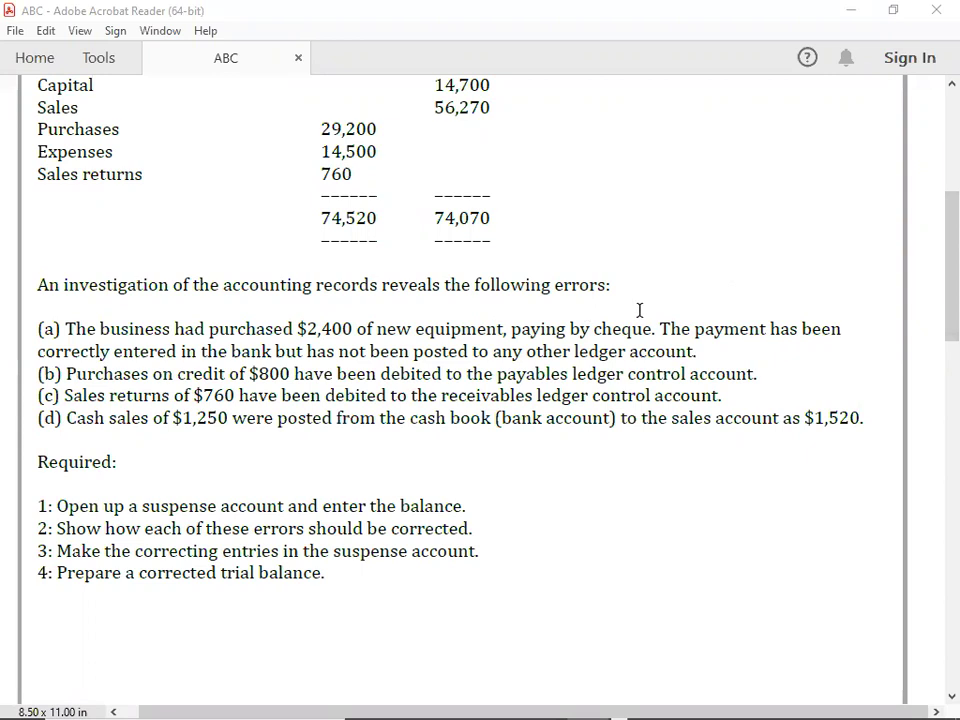
Step: Switch to the SUSPENSE ACCOUNT workbook in Excel and enter EQUIPMENTS in B3782 and BANK in C3783 for error A
{"action": "key", "text": "alt+Tab"}
{"action": "key", "text": "Tab"}
{"action": "key", "text": "Tab"}
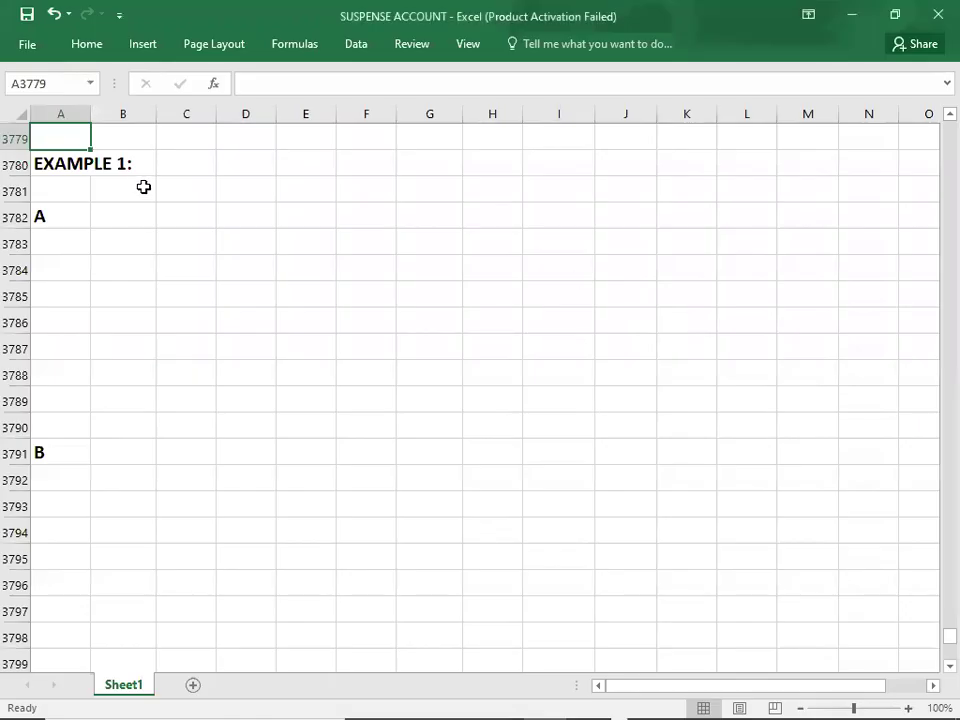
{"action": "left_click", "coordinate": [139, 218]}
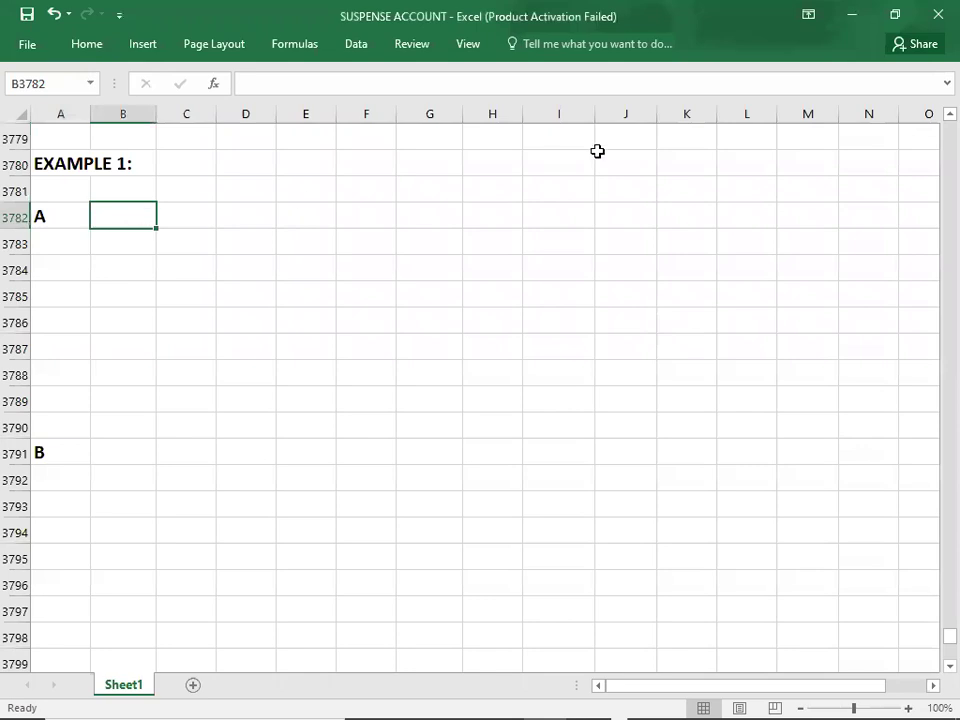
{"action": "type", "text": "EQUIPMENTS"}
{"action": "key", "text": "Return"}
{"action": "key", "text": "Right"}
{"action": "type", "text": "BANK"}
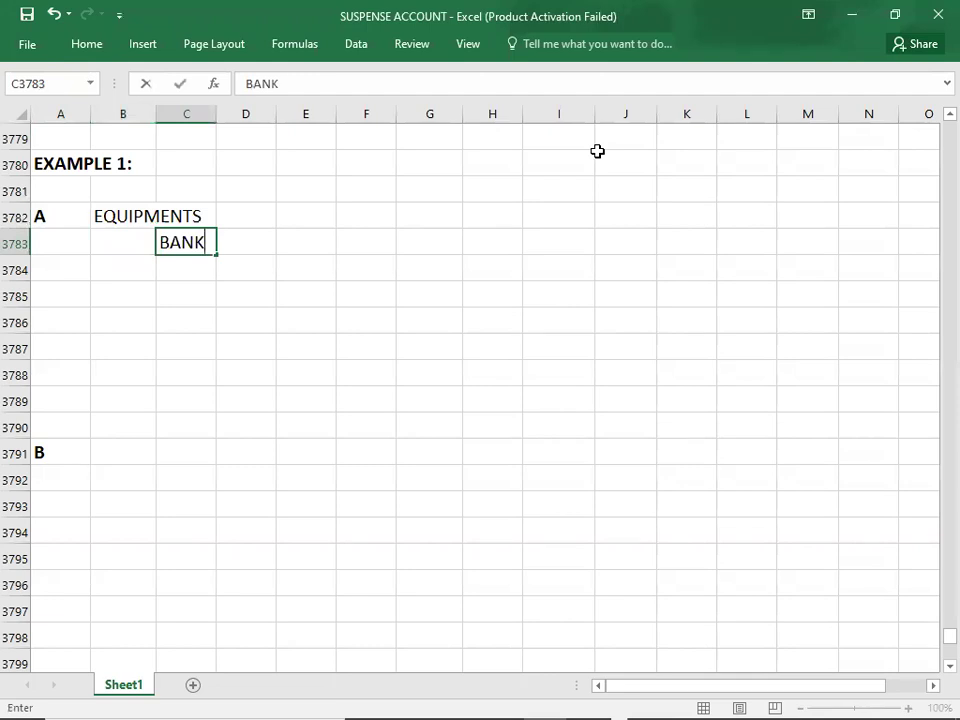
Step: Check the equipment amount in the ABC PDF in Acrobat Reader, and enter 2400 as debit in F3782 and as credit in G3783
{"action": "key", "text": "Up"}
{"action": "key", "text": "Right"}
{"action": "key", "text": "Right"}
{"action": "key", "text": "Right"}
{"action": "key", "text": "alt+Tab"}
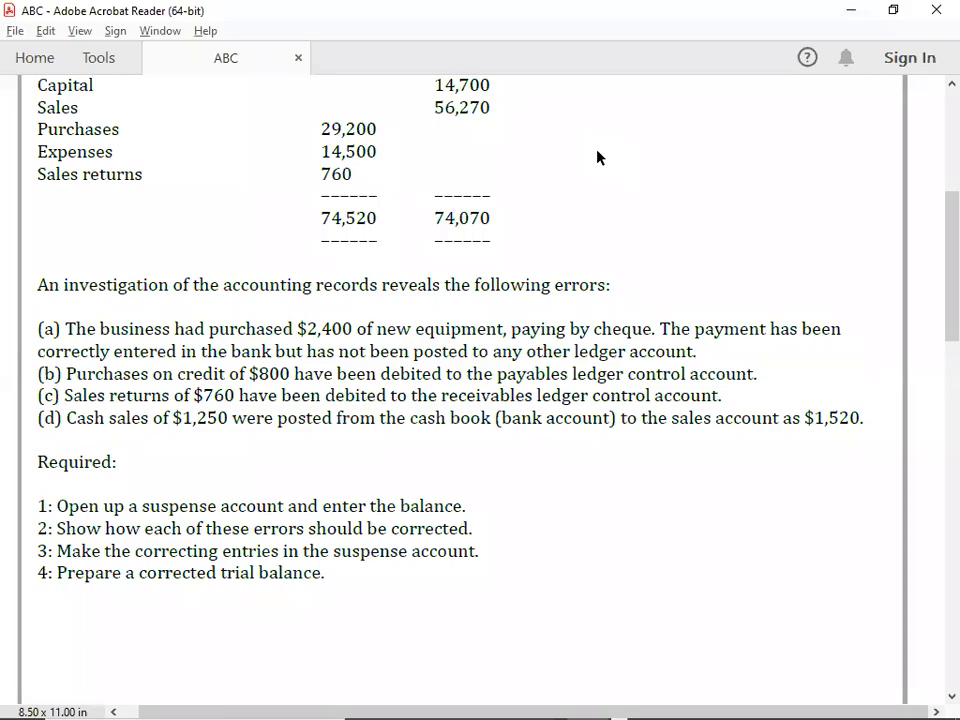
{"action": "key", "text": "alt+Tab"}
{"action": "key", "text": "Tab"}
{"action": "type", "text": "2400"}
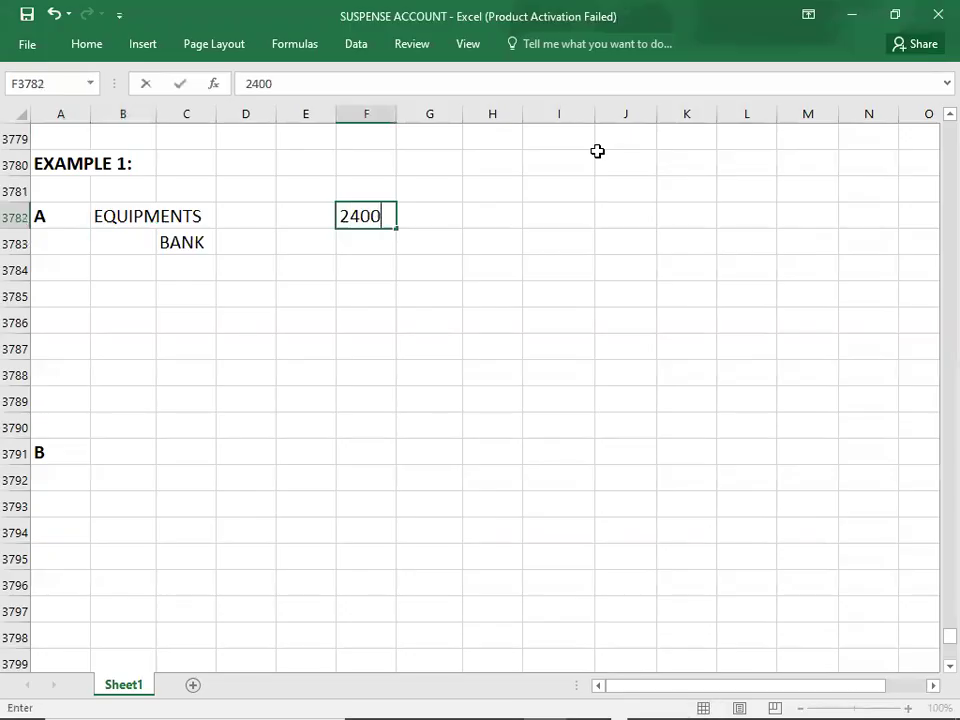
{"action": "key", "text": "Return"}
{"action": "key", "text": "Tab"}
{"action": "type", "text": "2400"}
{"action": "key", "text": "Return"}
{"action": "key", "text": "Down"}
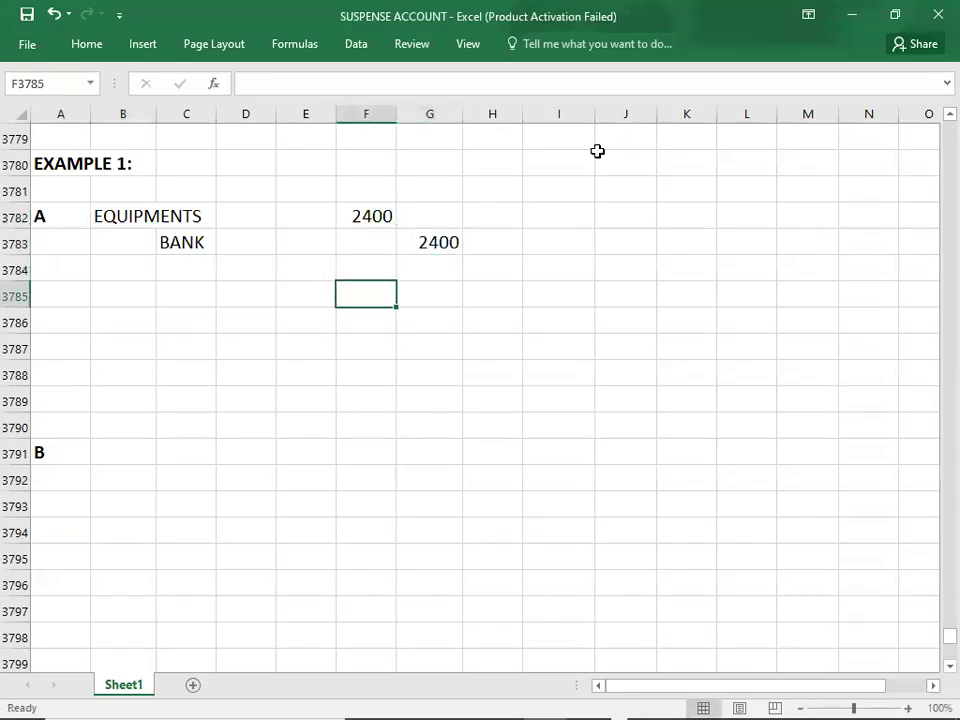
Step: Reread error (a) in the ABC PDF and record the entry actually made, with BANK in C3786 and credit 2400 in G3786
{"action": "key", "text": "Left"}
{"action": "key", "text": "Left"}
{"action": "key", "text": "Left"}
{"action": "key", "text": "Left"}
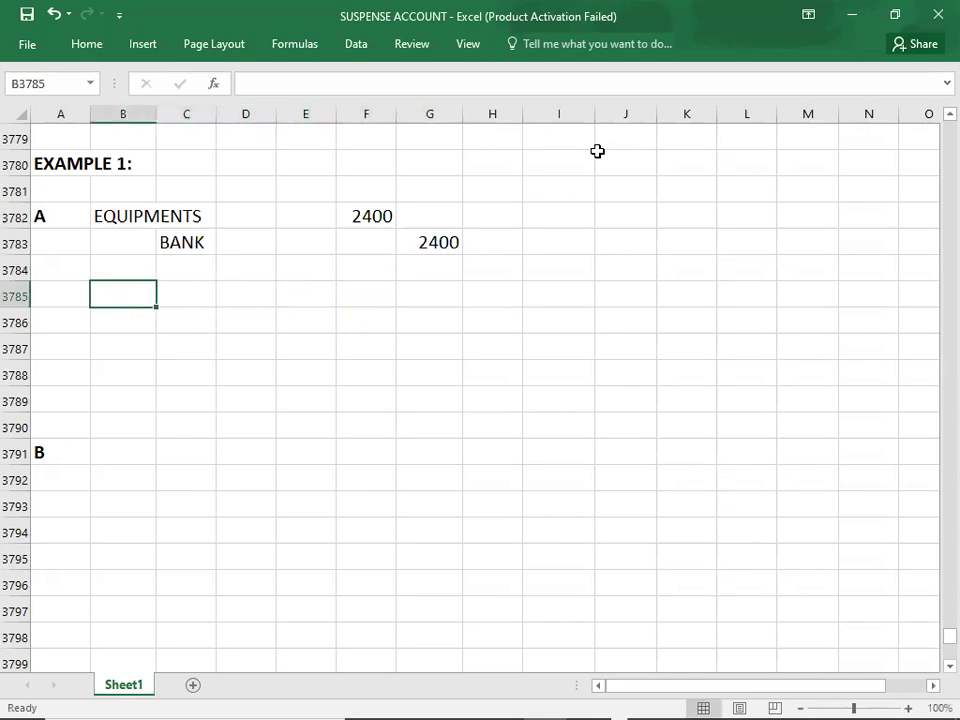
{"action": "key", "text": "alt+Tab"}
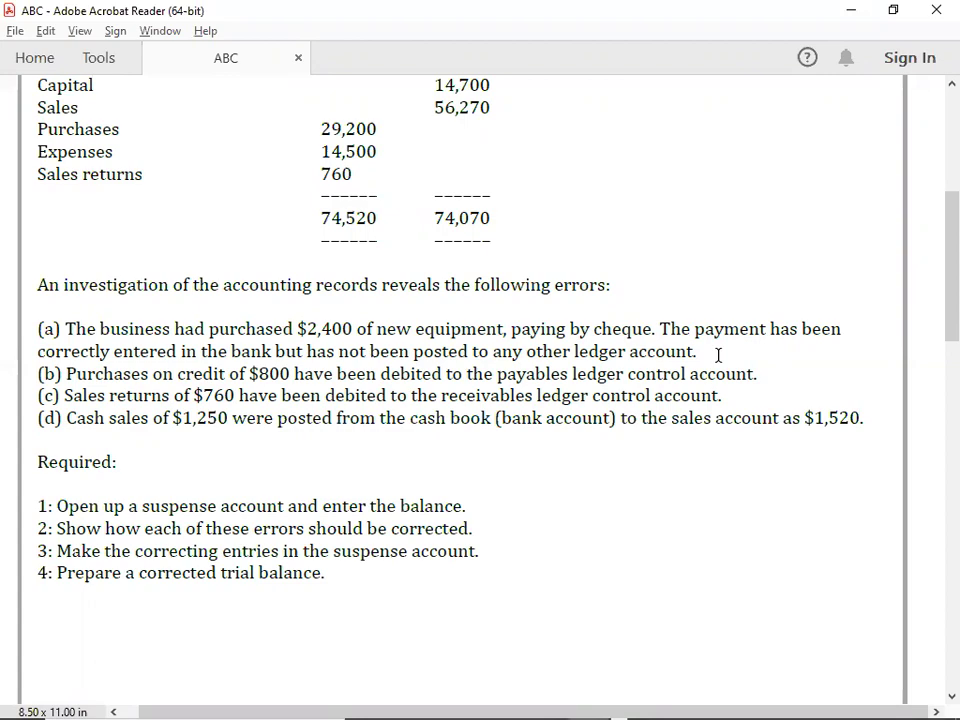
{"action": "key", "text": "alt+Tab"}
{"action": "key", "text": "Down"}
{"action": "key", "text": "Right"}
{"action": "type", "text": "BANK"}
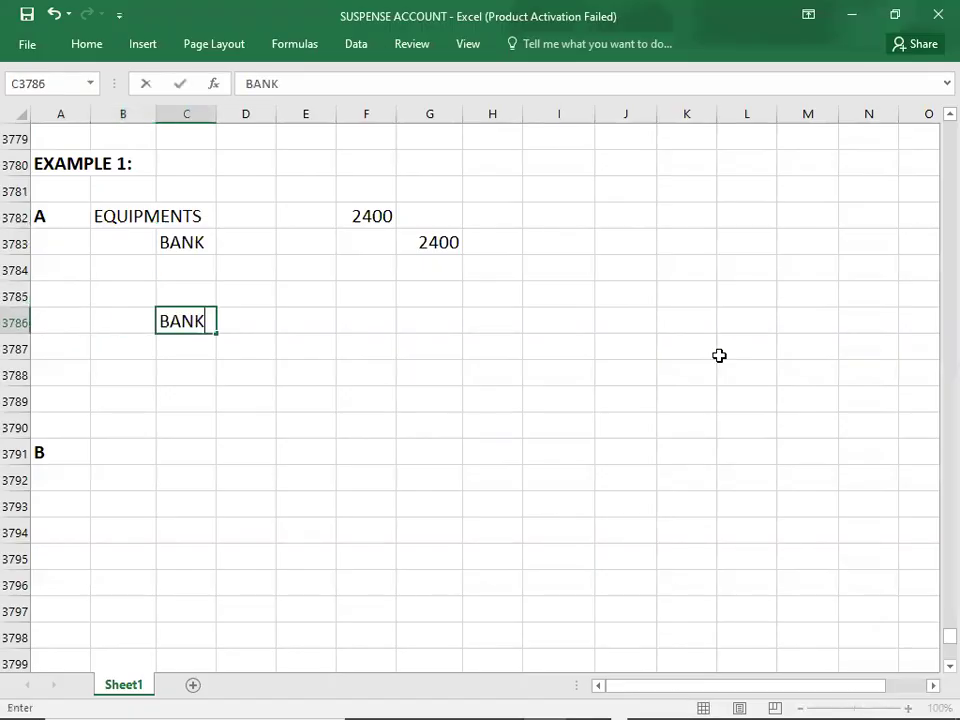
{"action": "key", "text": "Right"}
{"action": "key", "text": "Right"}
{"action": "key", "text": "Right"}
{"action": "key", "text": "Right"}
{"action": "type", "text": "2400"}
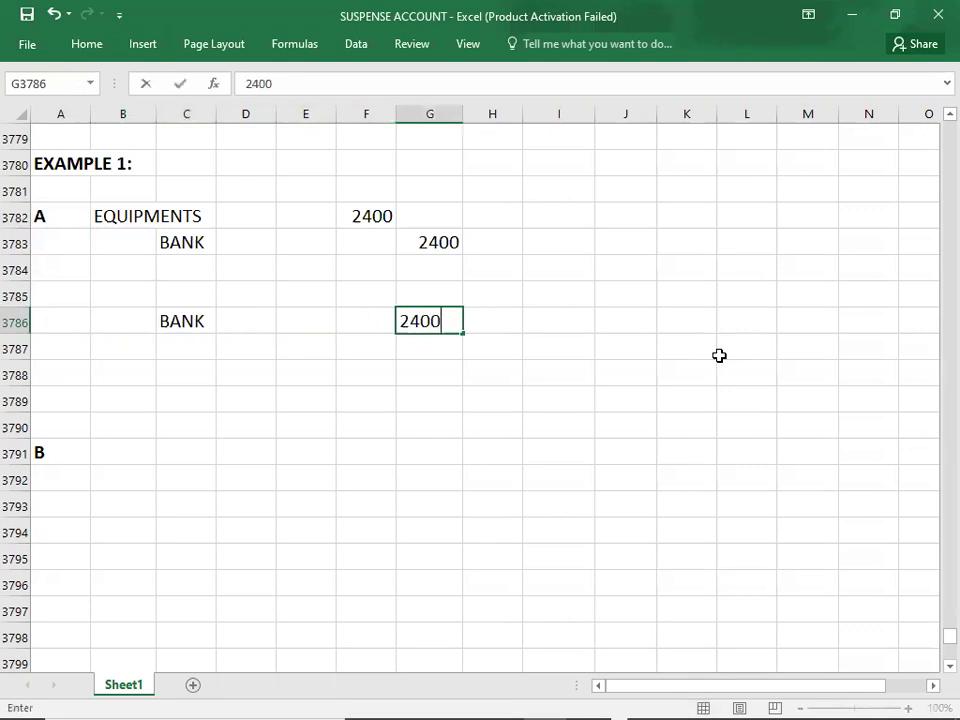
{"action": "key", "text": "Return"}
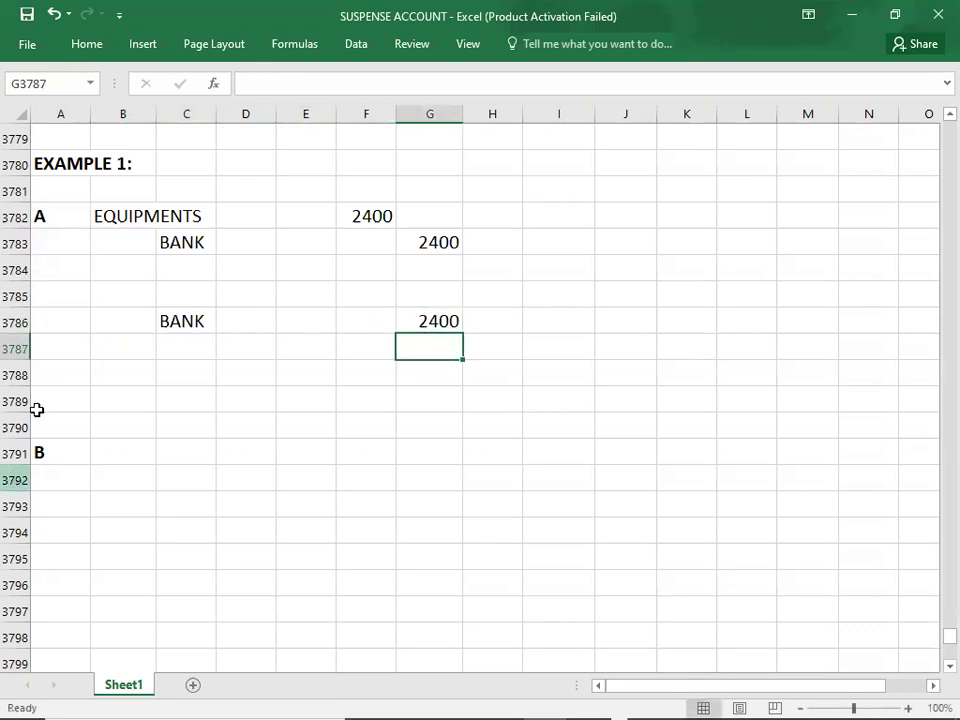
Step: Mark the missing debit side above the second BANK line with XX in B3785 and F3785
{"action": "left_click", "coordinate": [122, 295]}
{"action": "type", "text": "XX"}
{"action": "key", "text": "Right"}
{"action": "key", "text": "Right"}
{"action": "key", "text": "Right"}
{"action": "type", "text": "X"}
{"action": "key", "text": "BackSpace"}
{"action": "type", "text": "X"}
{"action": "key", "text": "BackSpace"}
{"action": "key", "text": "Right"}
{"action": "type", "text": "XX"}
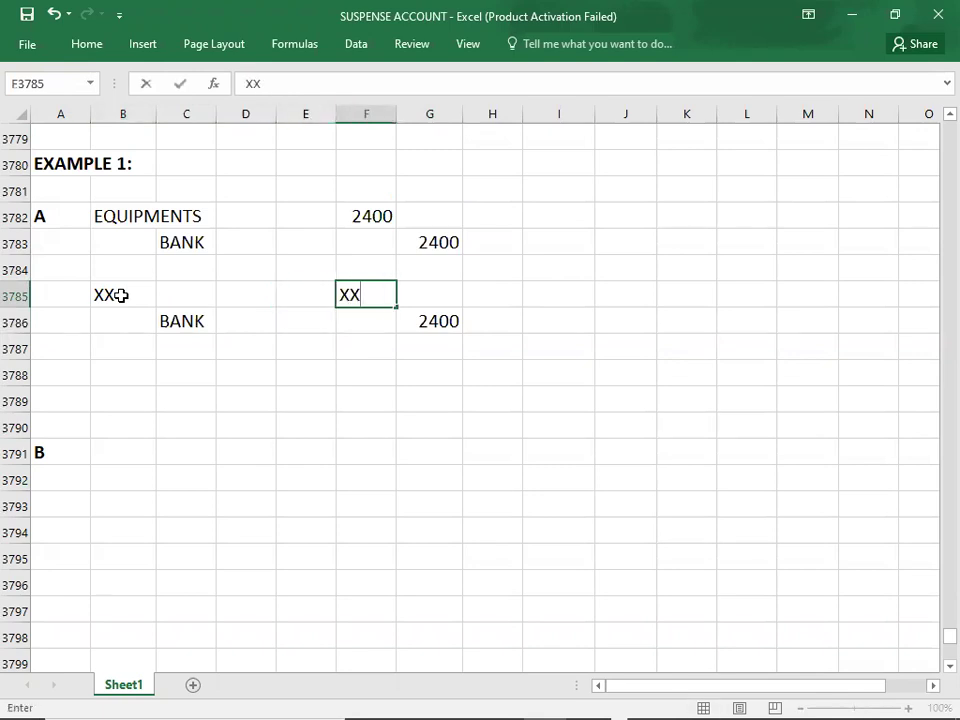
Step: Enter the correcting entry's accounts for error A, EQUIPMENTS in B3788 and SUSPENSE in C3789
{"action": "left_click", "coordinate": [120, 373]}
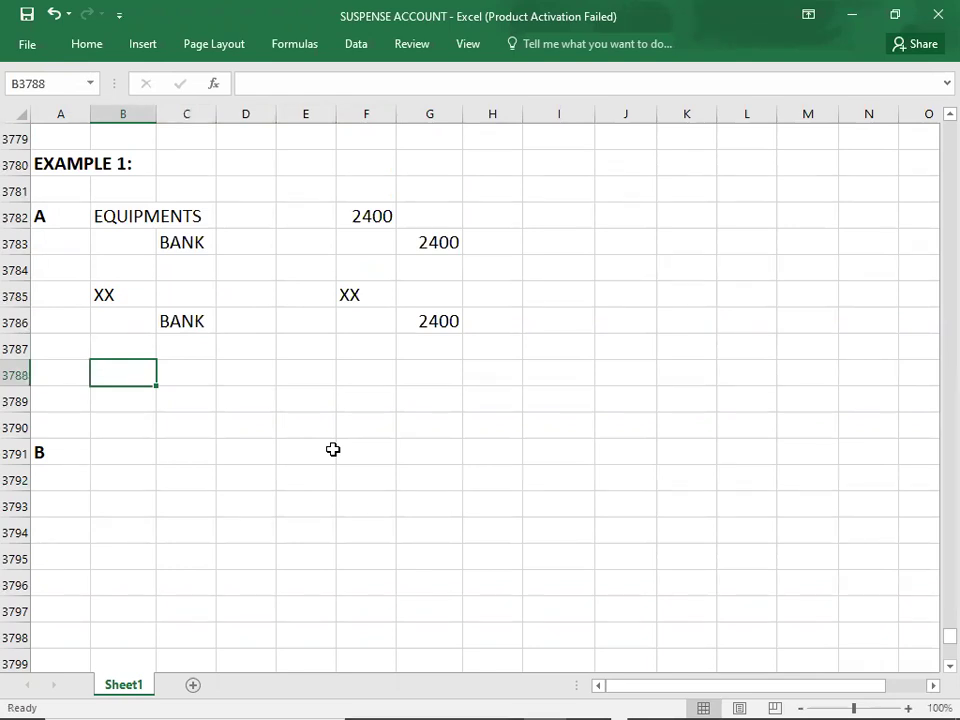
{"action": "type", "text": "E"}
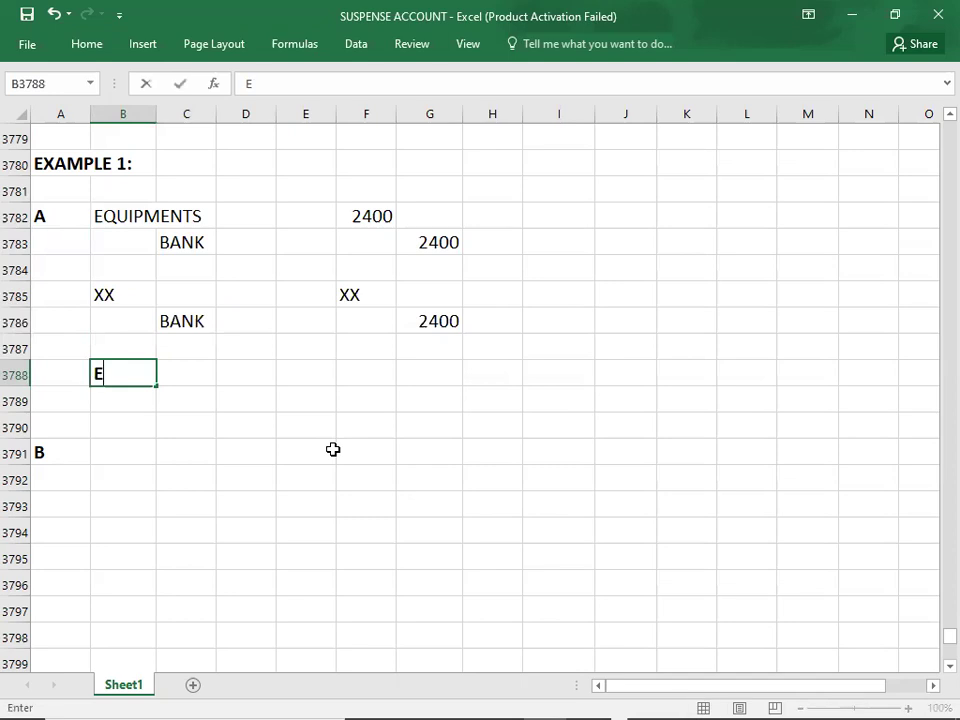
{"action": "type", "text": "QUIPMENTS"}
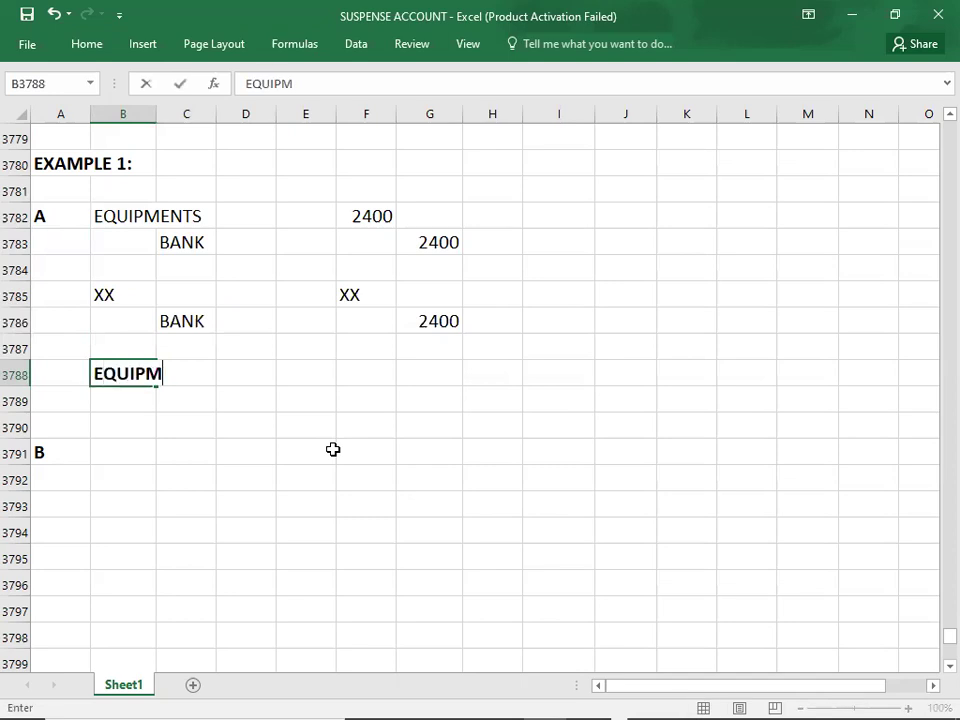
{"action": "key", "text": "ctrl+Return"}
{"action": "key", "text": "Down"}
{"action": "key", "text": "Right"}
{"action": "type", "text": "SUSPENSE"}
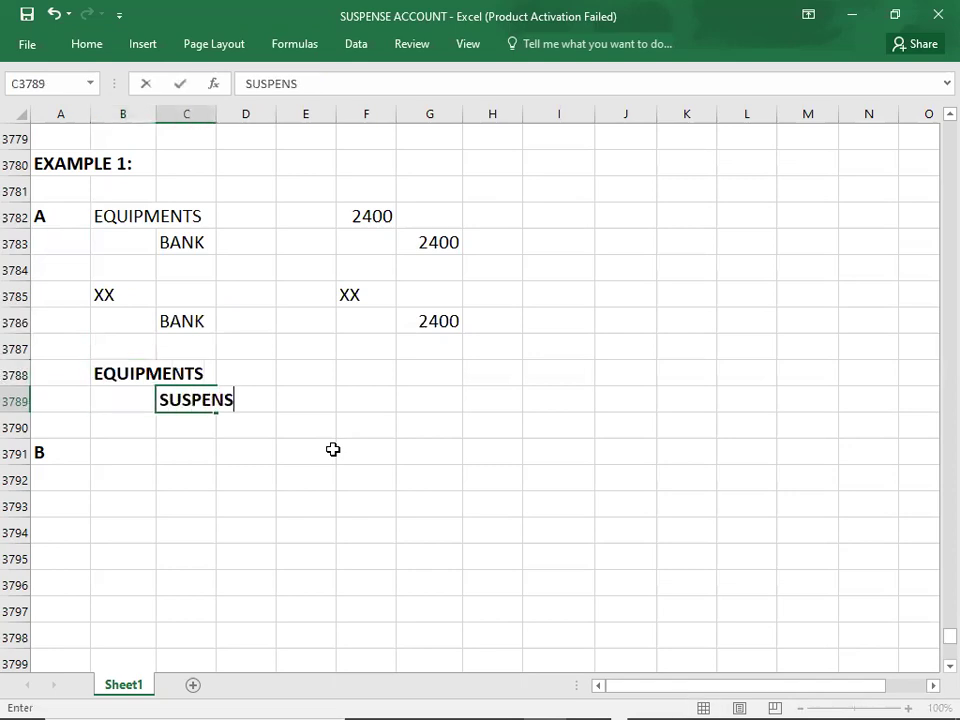
Step: Enter 2400 as the correcting entry's debit in F3788 and as its credit in G3789
{"action": "key", "text": "Up"}
{"action": "key", "text": "Right"}
{"action": "key", "text": "Right"}
{"action": "key", "text": "Right"}
{"action": "type", "text": "2400"}
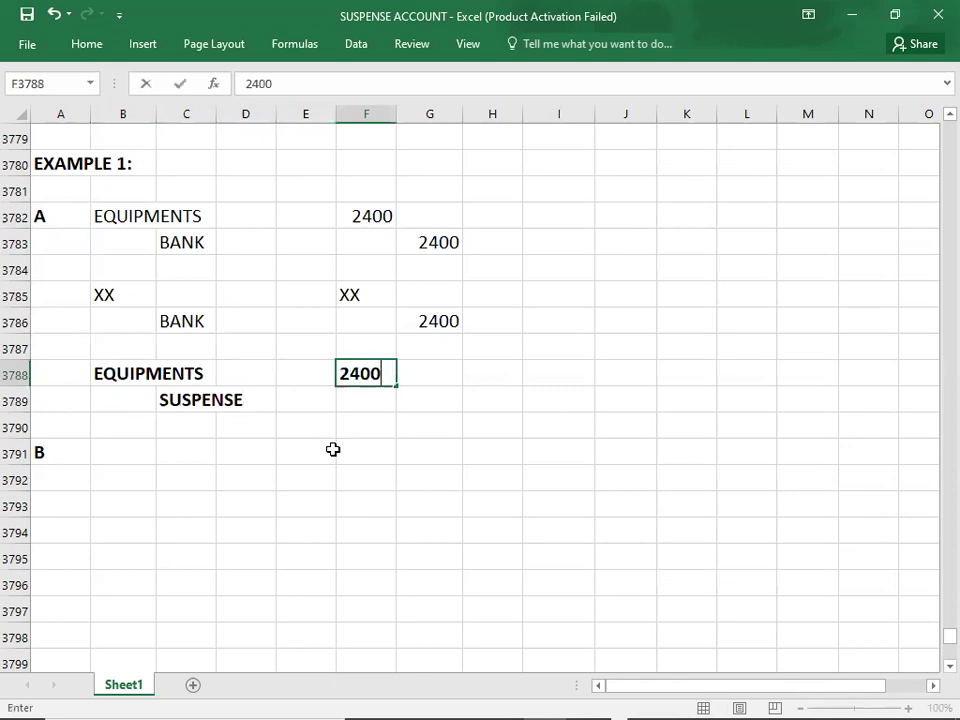
{"action": "key", "text": "Down"}
{"action": "key", "text": "Right"}
{"action": "type", "text": "2400"}
{"action": "key", "text": "Down"}
{"action": "key", "text": "Left"}
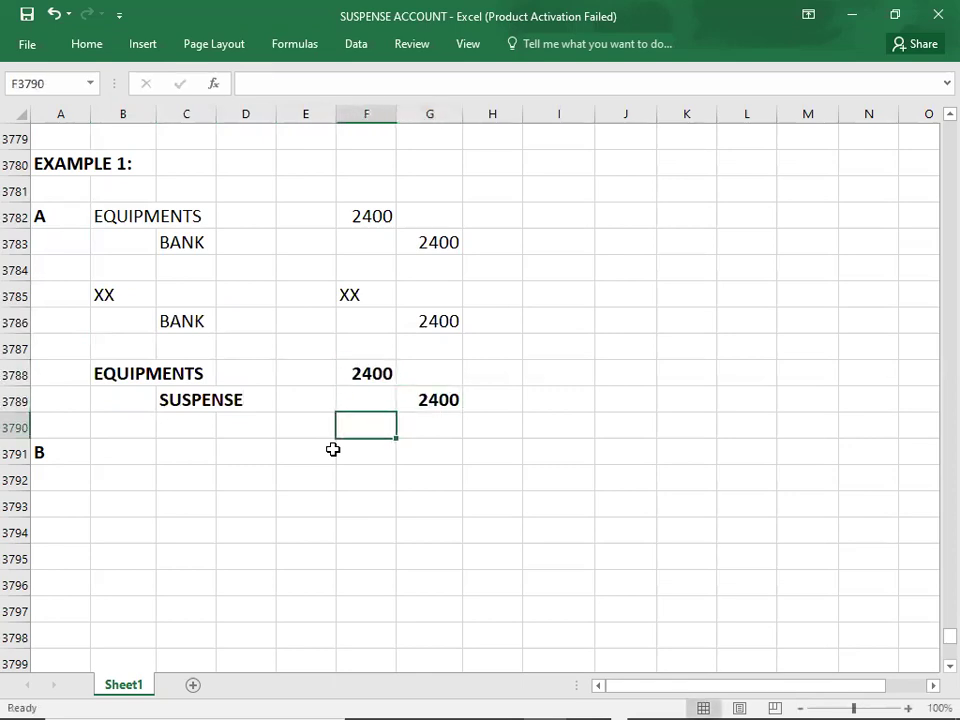
Step: Read error (b) in the ABC PDF and enter its correct accounts, PURCHASES in B3791 and A/P in C3792
{"action": "left_click", "coordinate": [129, 459]}
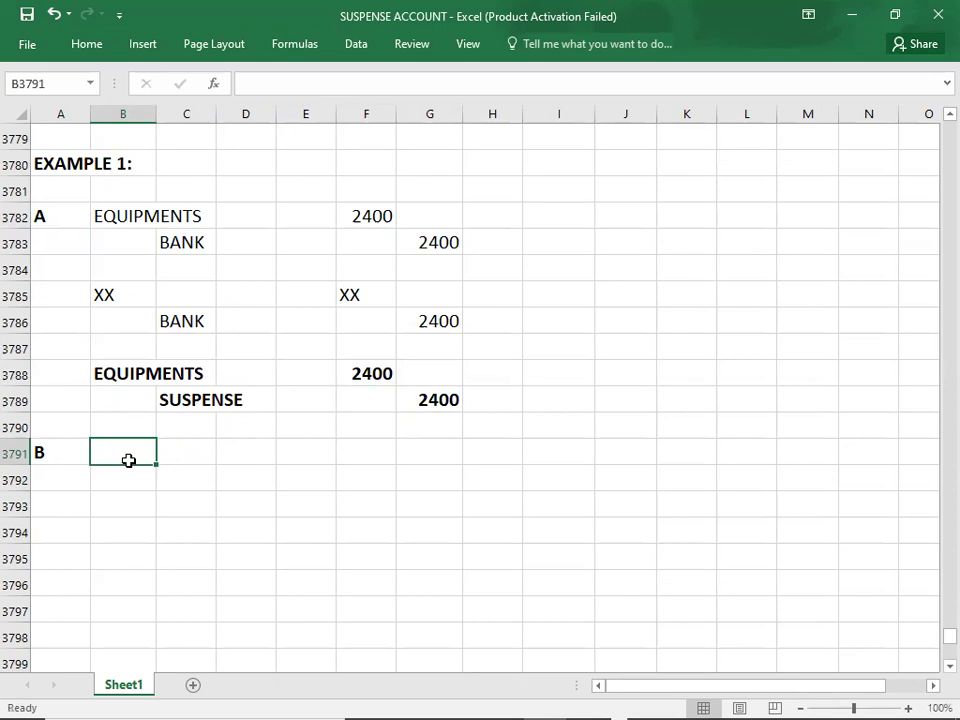
{"action": "key", "text": "alt+Tab"}
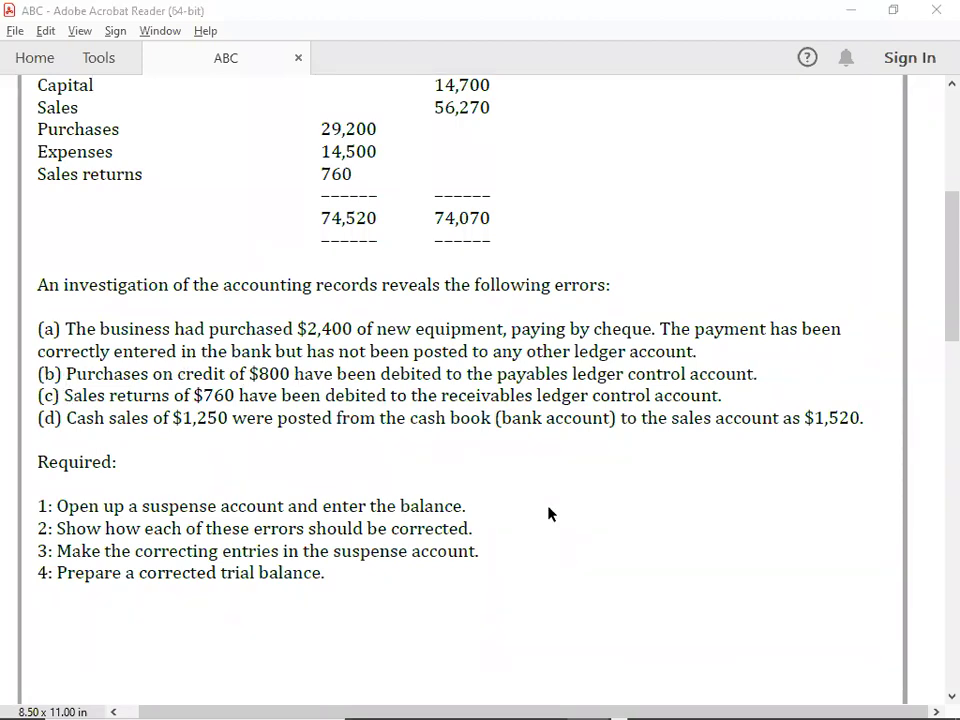
{"action": "key", "text": "alt+Tab"}
{"action": "key", "text": "Down"}
{"action": "key", "text": "Down"}
{"action": "key", "text": "Down"}
{"action": "key", "text": "Down"}
{"action": "key", "text": "Down"}
{"action": "key", "text": "Down"}
{"action": "key", "text": "Down"}
{"action": "key", "text": "Down"}
{"action": "key", "text": "Down"}
{"action": "key", "text": "Down"}
{"action": "key", "text": "Down"}
{"action": "key", "text": "Down"}
{"action": "key", "text": "Down"}
{"action": "key", "text": "Down"}
{"action": "key", "text": "Down"}
{"action": "key", "text": "Down"}
{"action": "key", "text": "Down"}
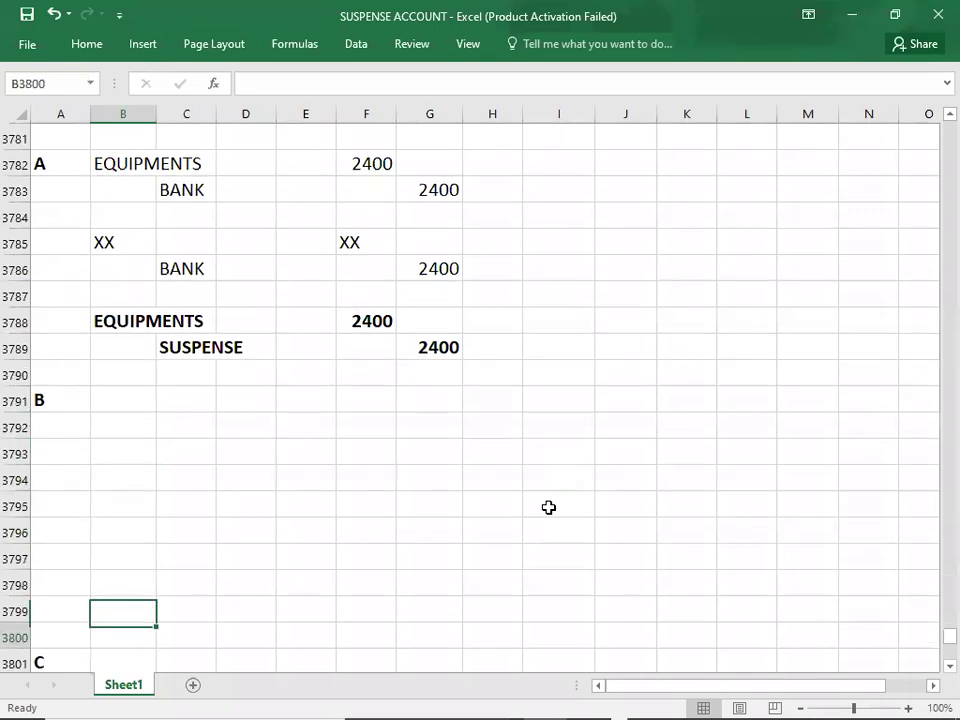
{"action": "key", "text": "Up"}
{"action": "key", "text": "Up"}
{"action": "key", "text": "Up"}
{"action": "key", "text": "Up"}
{"action": "key", "text": "Up"}
{"action": "key", "text": "Up"}
{"action": "key", "text": "Up"}
{"action": "key", "text": "Up"}
{"action": "key", "text": "Up"}
{"action": "key", "text": "Up"}
{"action": "key", "text": "Up"}
{"action": "key", "text": "Up"}
{"action": "key", "text": "Up"}
{"action": "key", "text": "Up"}
{"action": "key", "text": "Up"}
{"action": "key", "text": "Up"}
{"action": "key", "text": "Up"}
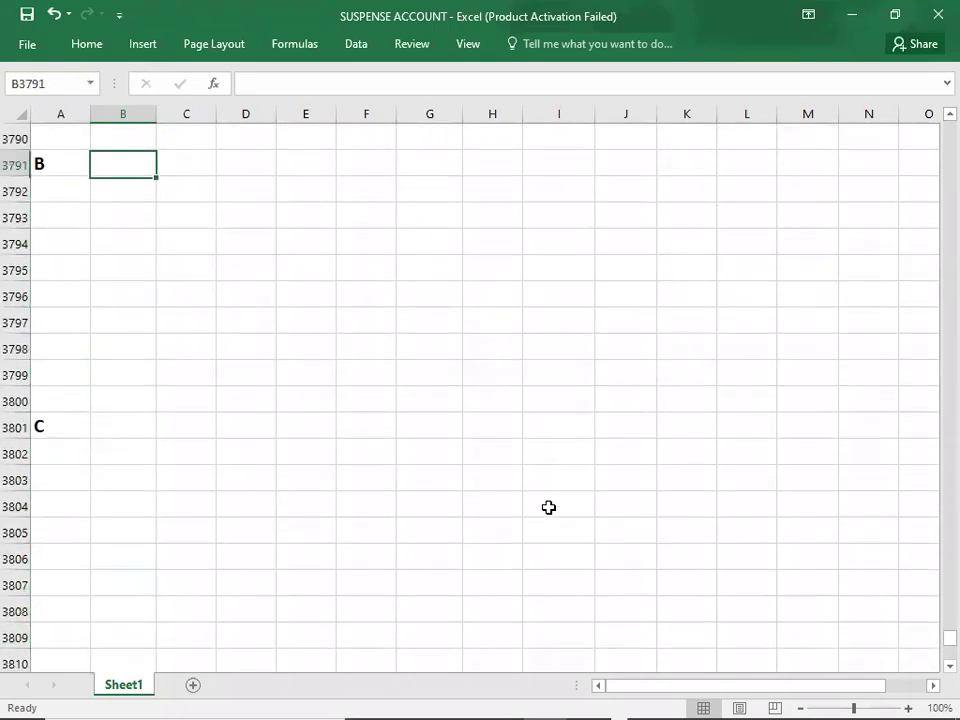
{"action": "type", "text": "PURCHASES"}
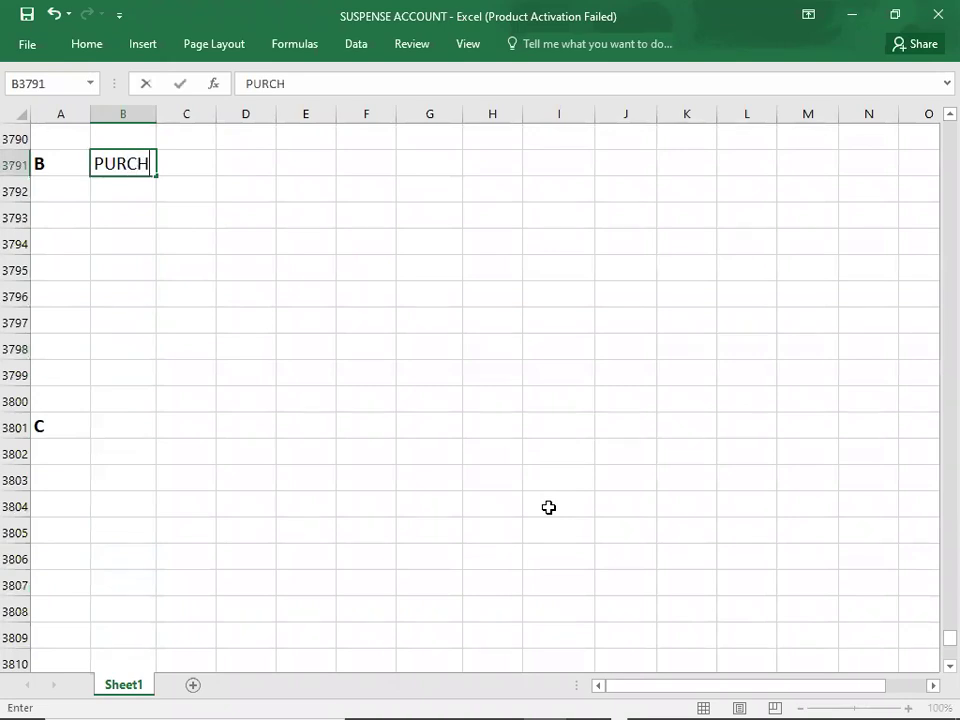
{"action": "key", "text": "Return"}
{"action": "key", "text": "Right"}
{"action": "type", "text": "A/P"}
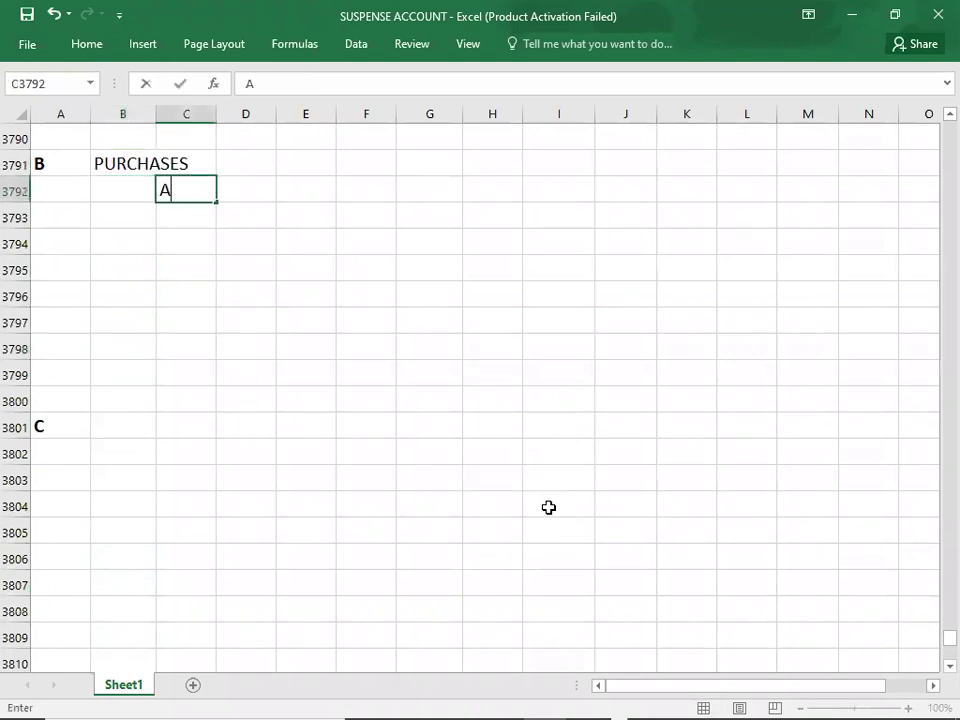
Step: Check the credit purchase amount in the ABC PDF, and enter 800 as debit in F3791 and as credit in G3792
{"action": "key", "text": "Up"}
{"action": "key", "text": "Right"}
{"action": "key", "text": "Right"}
{"action": "key", "text": "Right"}
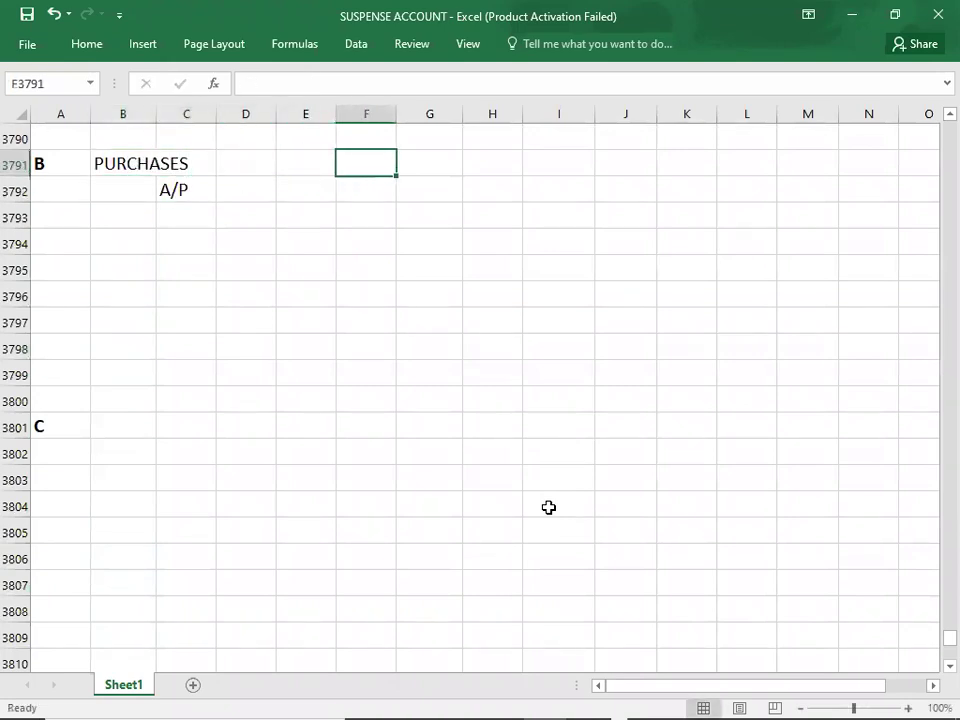
{"action": "key", "text": "alt+Tab"}
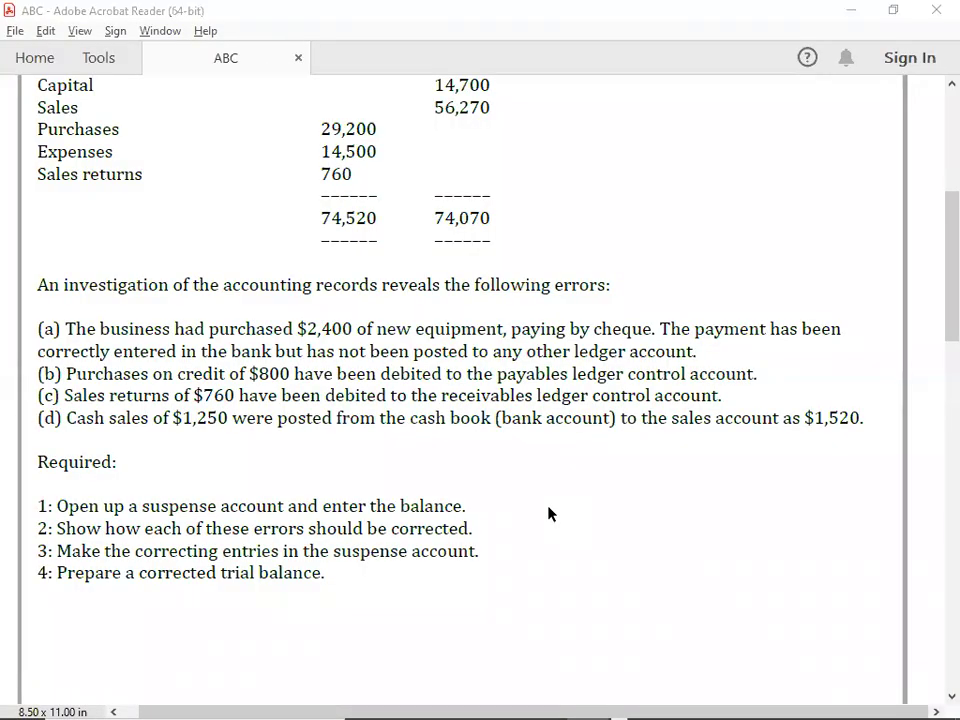
{"action": "key", "text": "alt+Tab"}
{"action": "type", "text": "800"}
{"action": "key", "text": "Return"}
{"action": "key", "text": "Right"}
{"action": "type", "text": "800"}
{"action": "key", "text": "Return"}
{"action": "key", "text": "Left"}
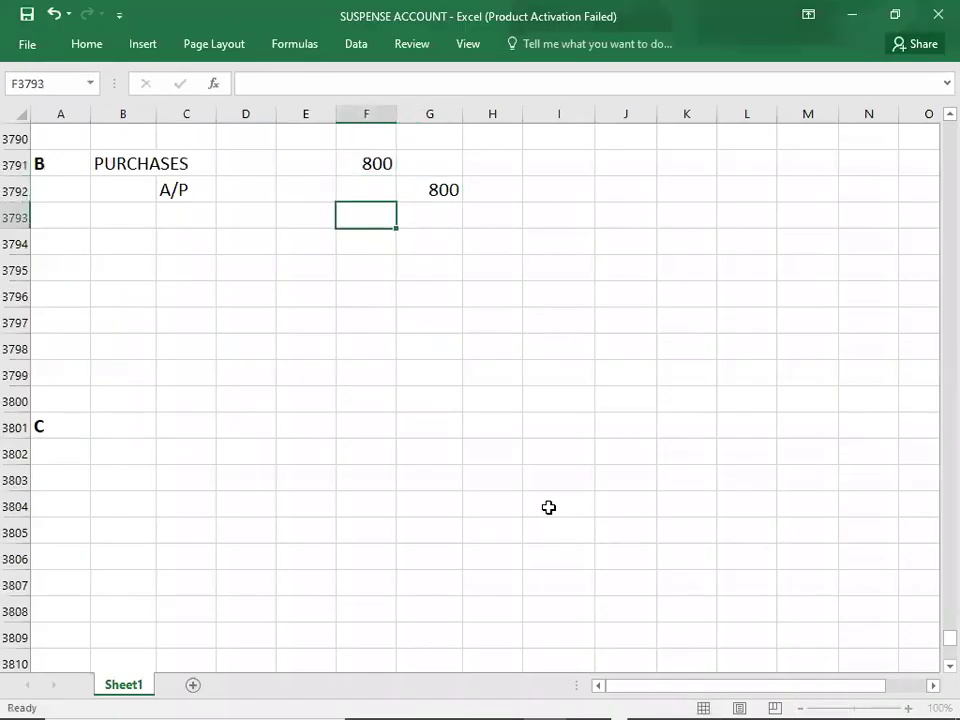
Step: Reread error (b) in the ABC PDF and list the accounts wrongly debited, PURCHASES in B3794 and A/P in B3795
{"action": "left_click", "coordinate": [123, 237]}
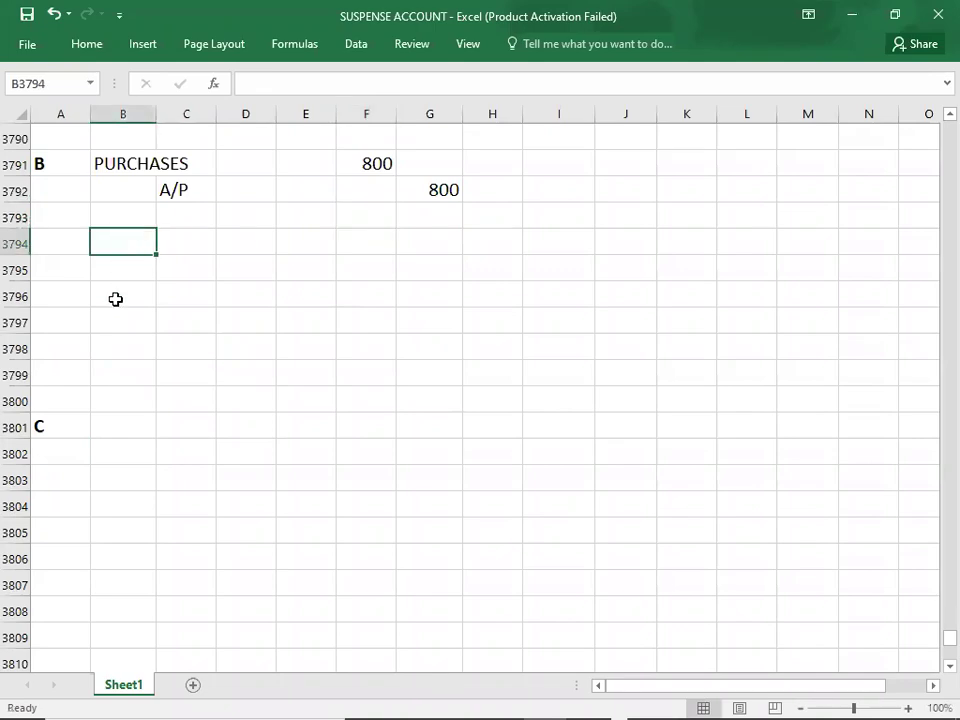
{"action": "key", "text": "alt+Tab"}
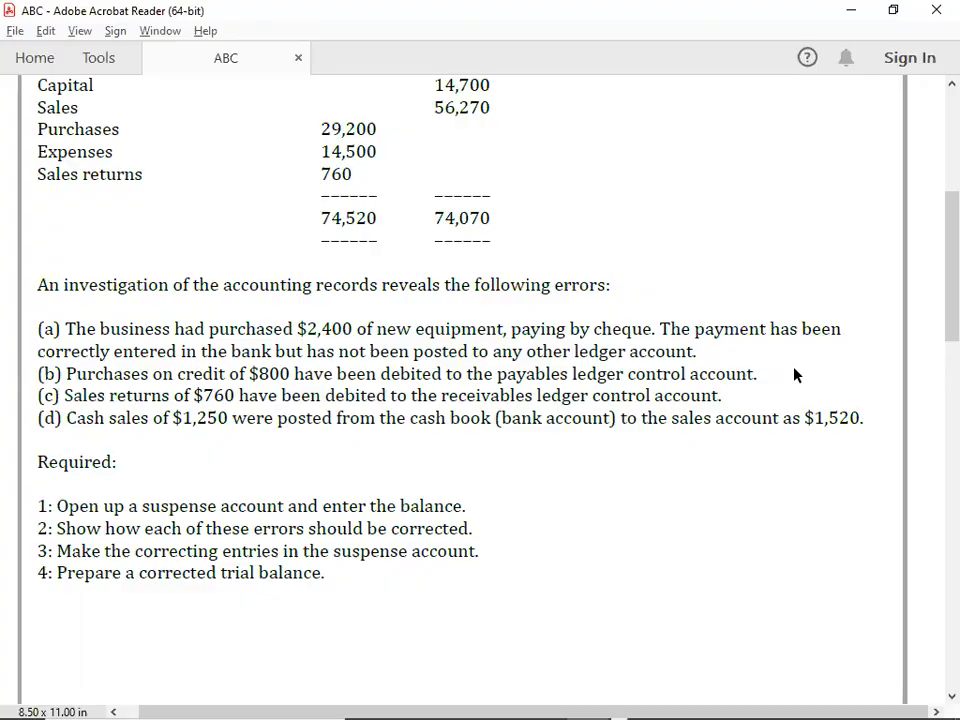
{"action": "key", "text": "alt+Tab"}
{"action": "type", "text": "PURCHASES"}
{"action": "key", "text": "Return"}
{"action": "key", "text": "Right"}
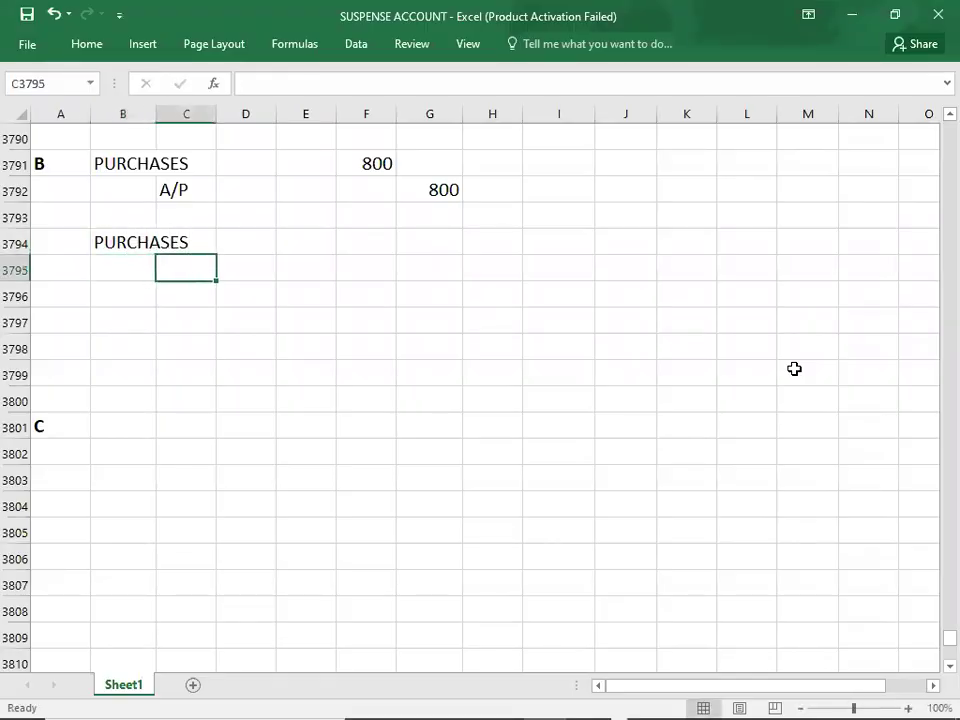
{"action": "key", "text": "Left"}
{"action": "type", "text": "A/P"}
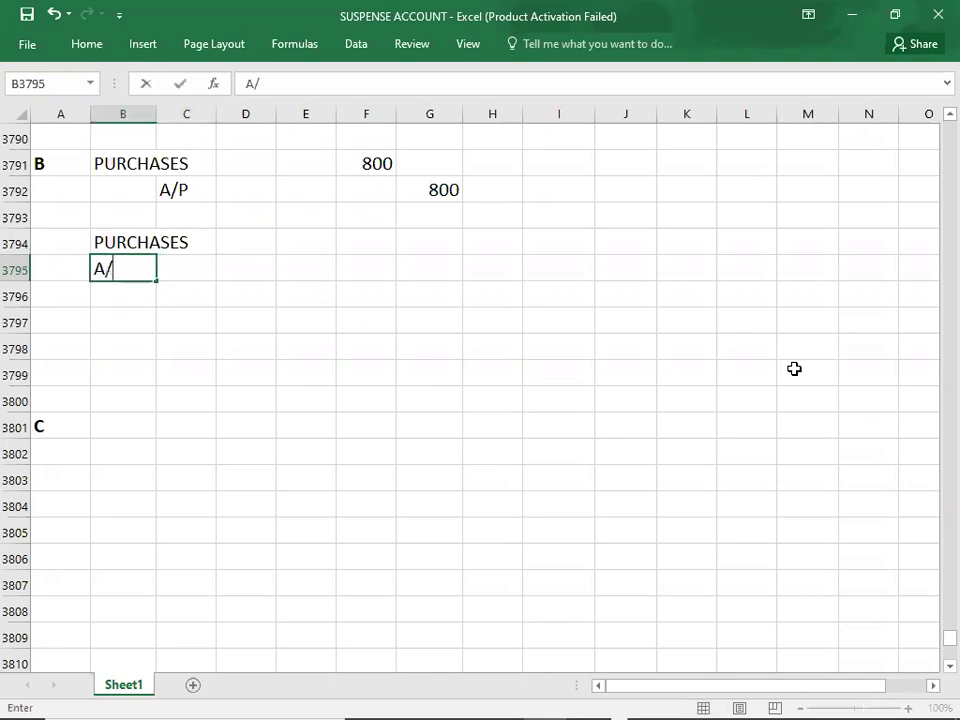
Step: Enter 800 in the debit column for both wrongly posted lines, in F3794 and F3795
{"action": "key", "text": "Up"}
{"action": "key", "text": "Right"}
{"action": "key", "text": "Right"}
{"action": "key", "text": "Right"}
{"action": "key", "text": "Right"}
{"action": "type", "text": "800"}
{"action": "key", "text": "Return"}
{"action": "key", "text": "Right"}
{"action": "type", "text": "8"}
{"action": "key", "text": "BackSpace"}
{"action": "key", "text": "Left"}
{"action": "type", "text": "800"}
{"action": "key", "text": "ctrl+Return"}
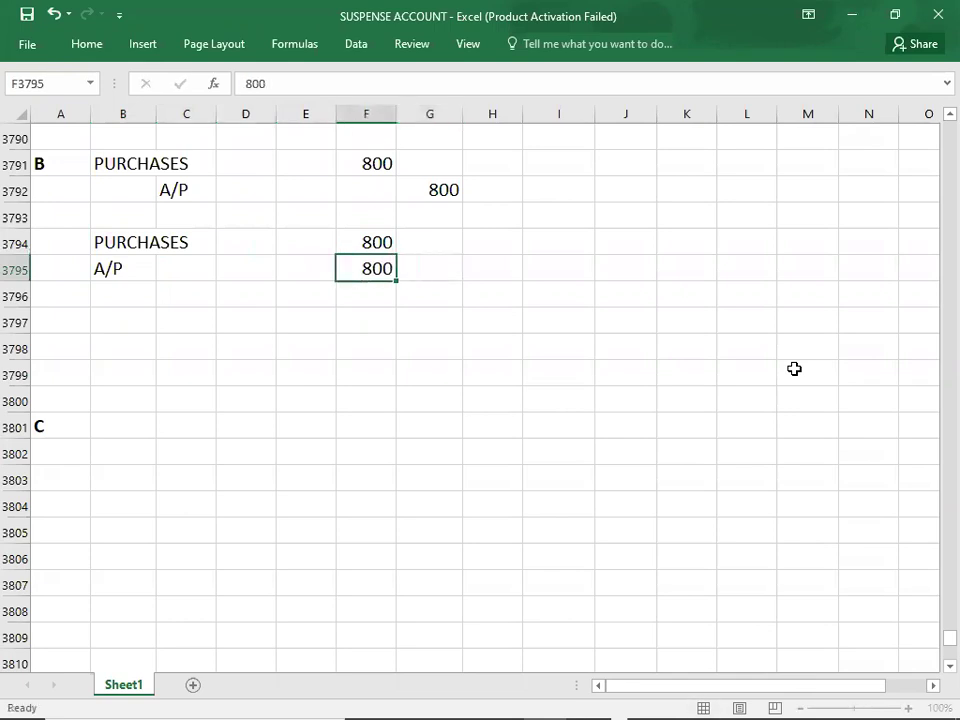
Step: Mark the missing credit side of the wrong purchases entry with XX in C3796 and G3796
{"action": "key", "text": "Left"}
{"action": "key", "text": "Left"}
{"action": "key", "text": "Left"}
{"action": "key", "text": "Down"}
{"action": "type", "text": "XX"}
{"action": "key", "text": "Right"}
{"action": "key", "text": "Right"}
{"action": "key", "text": "Right"}
{"action": "key", "text": "Right"}
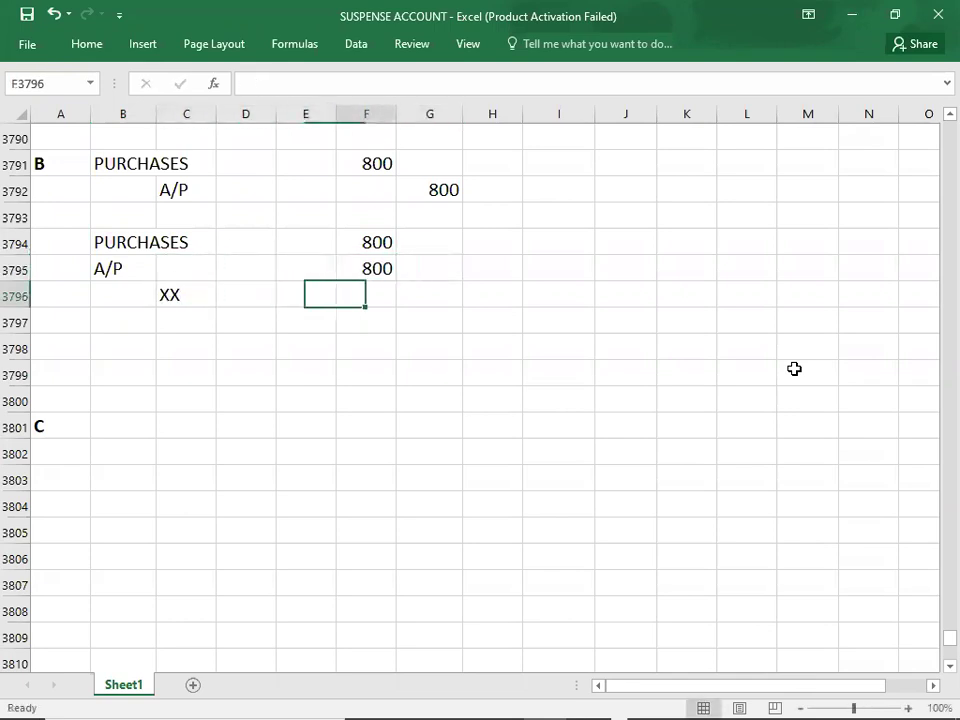
{"action": "type", "text": "XX"}
{"action": "key", "text": "Left"}
{"action": "key", "text": "Left"}
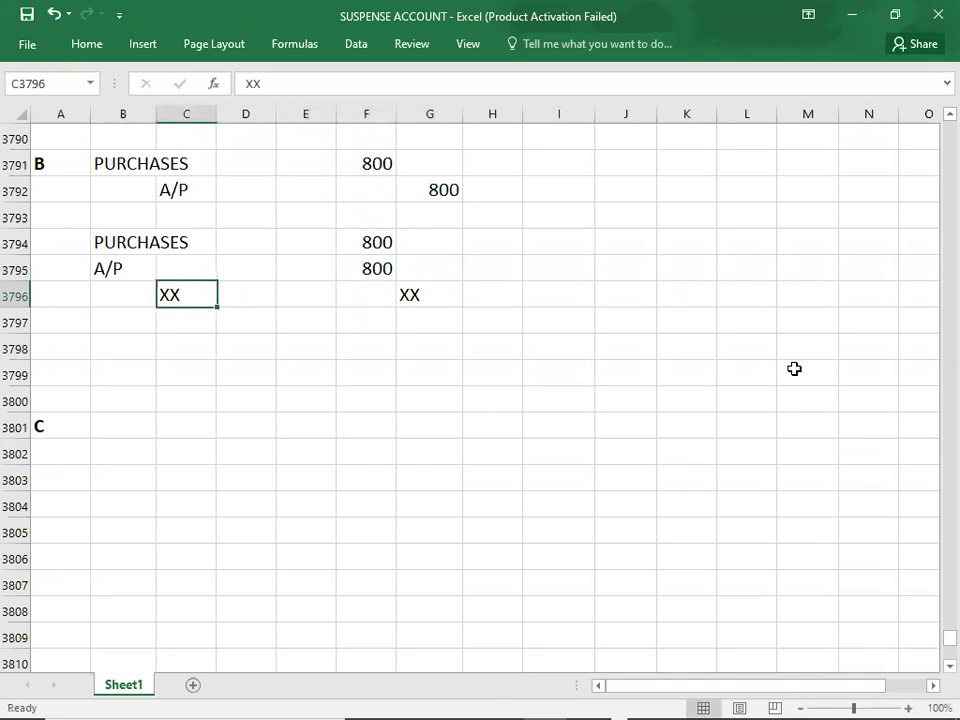
{"action": "key", "text": "Down"}
{"action": "key", "text": "Left"}
{"action": "key", "text": "Down"}
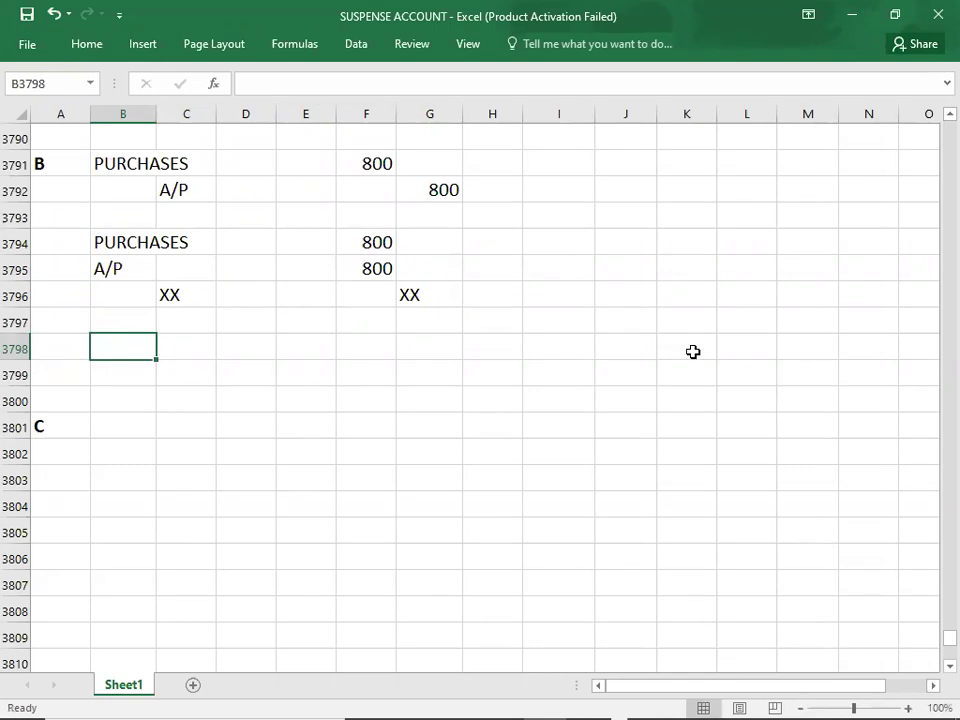
Step: Enter the credit side of the correcting entry for error B in bold, A/P in C3799 with 1600 in G3799
{"action": "left_click", "coordinate": [425, 186]}
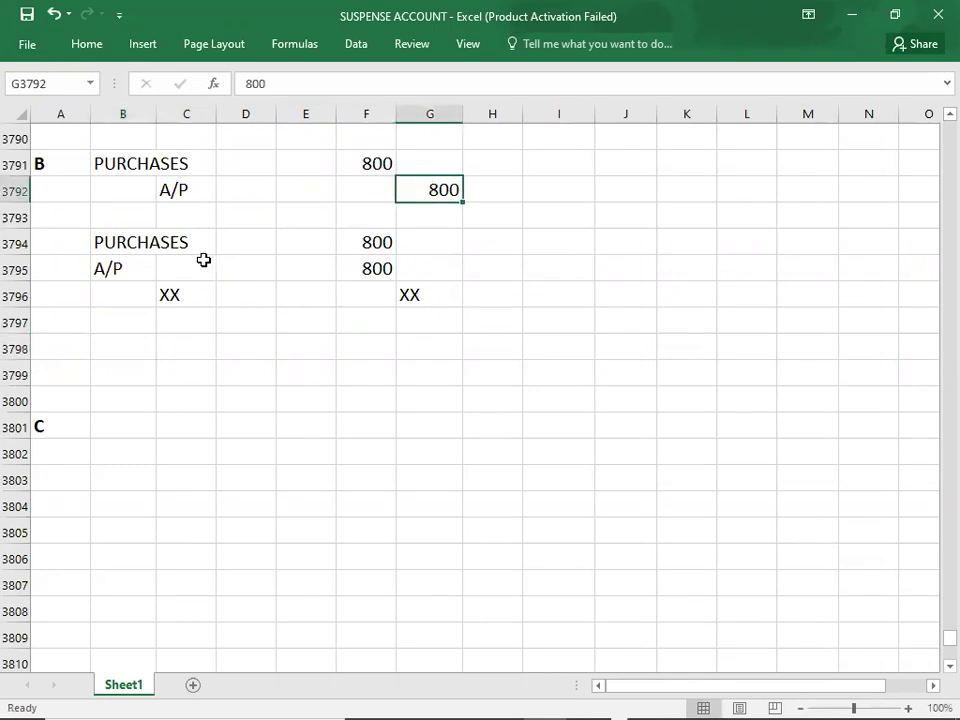
{"action": "left_click", "coordinate": [124, 268]}
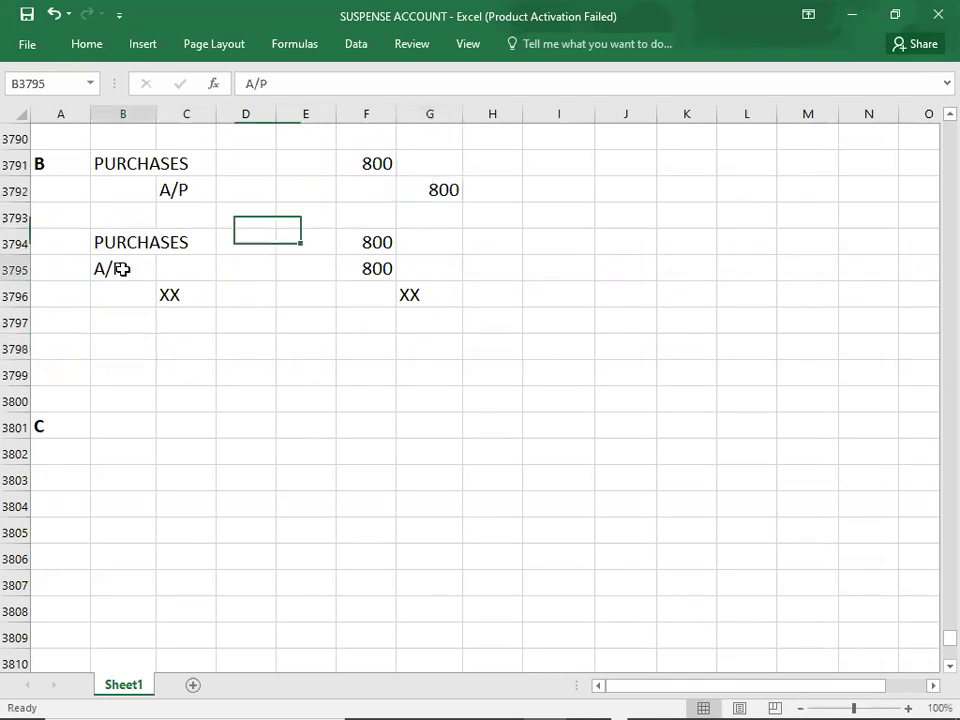
{"action": "left_click", "coordinate": [188, 372]}
{"action": "type", "text": "A/P"}
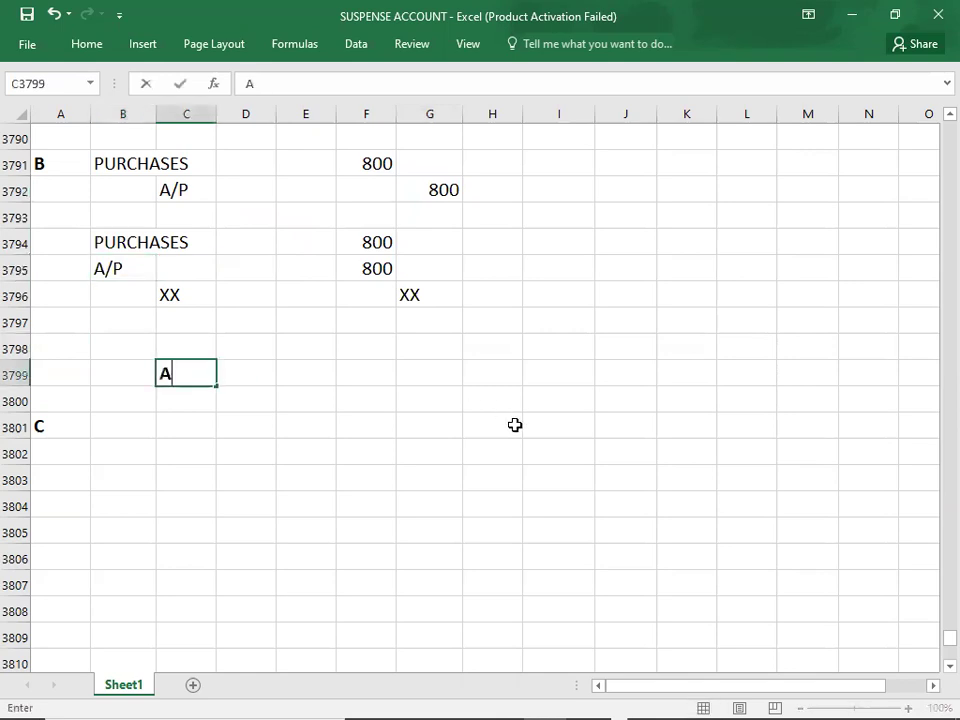
{"action": "key", "text": "Right"}
{"action": "key", "text": "Right"}
{"action": "key", "text": "Right"}
{"action": "key", "text": "Right"}
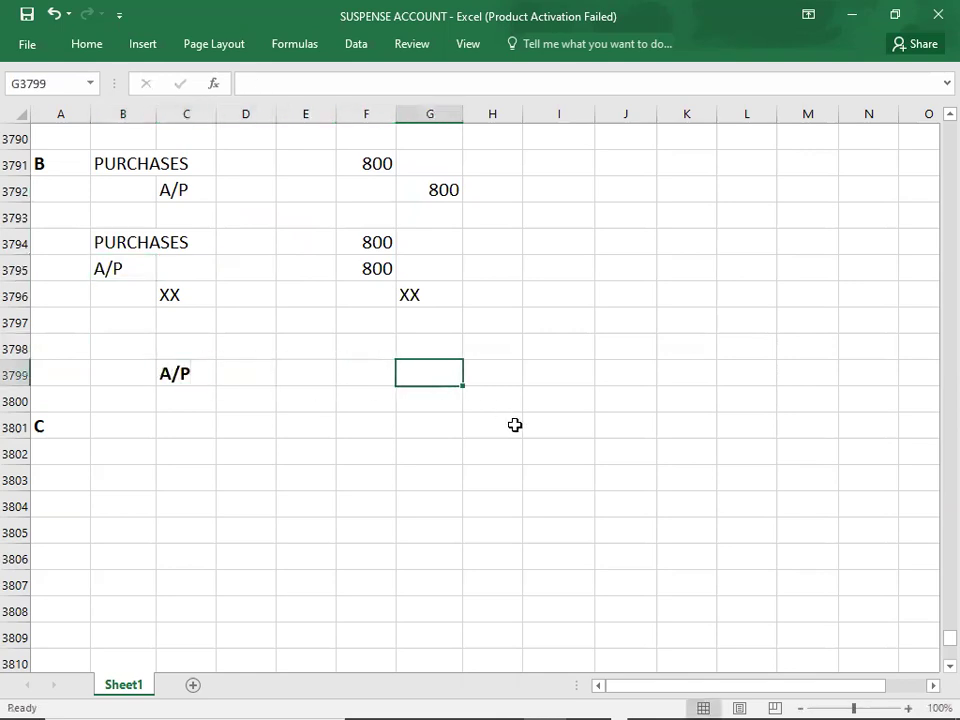
{"action": "type", "text": "1600"}
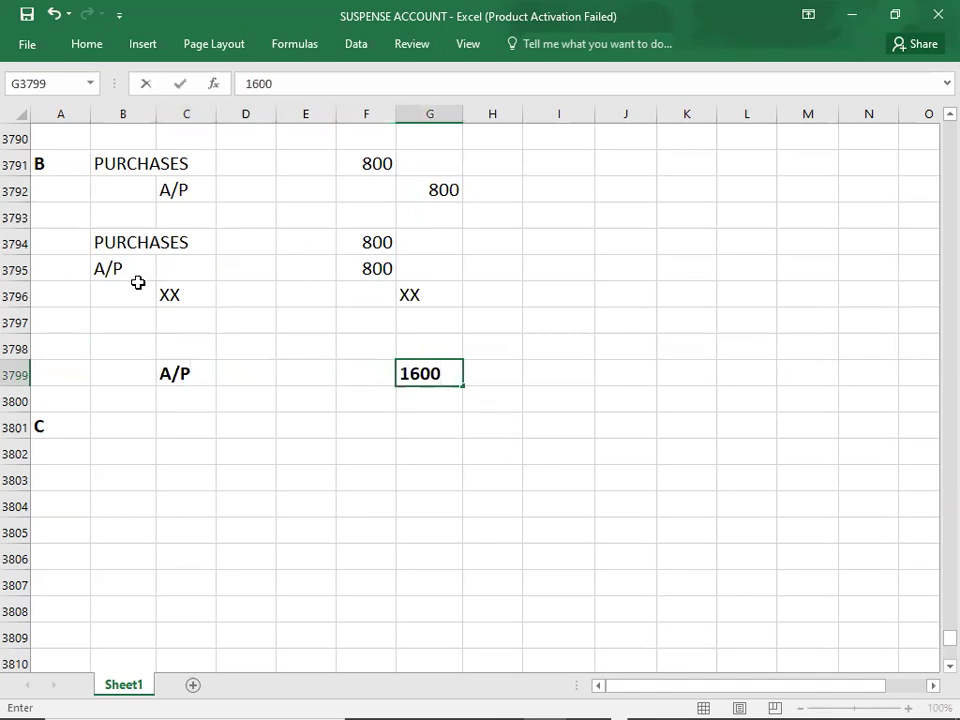
Step: Enter the debit side of the correcting entry for error B, SUSPENSE in B3798 with 1600 in F3798
{"action": "left_click", "coordinate": [123, 341]}
{"action": "type", "text": "SUSPENSE"}
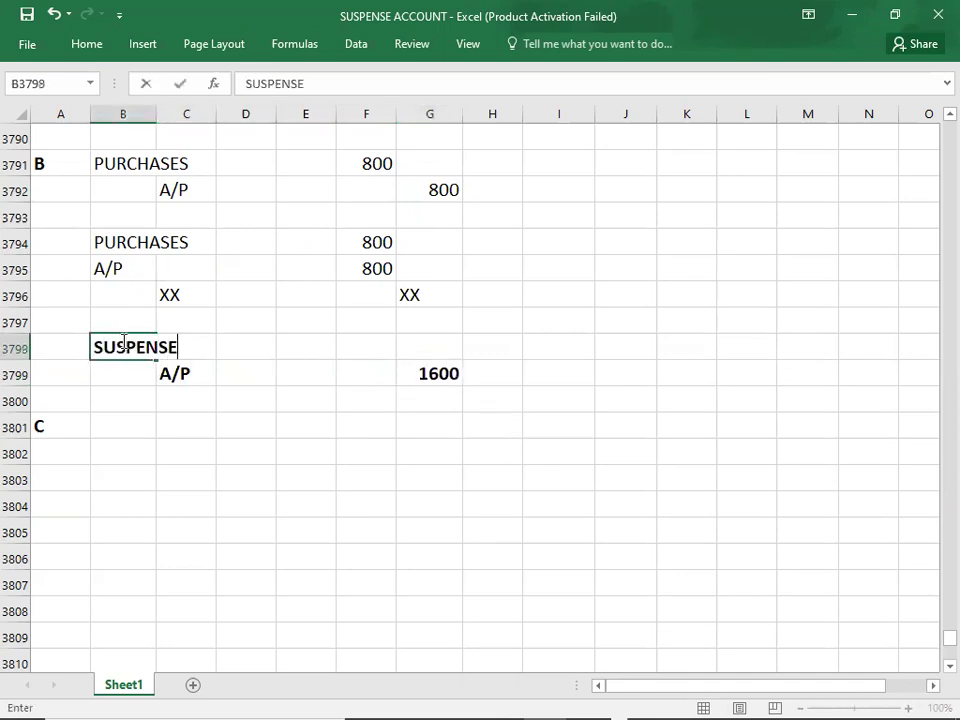
{"action": "key", "text": "Right"}
{"action": "key", "text": "Right"}
{"action": "key", "text": "Right"}
{"action": "key", "text": "Right"}
{"action": "type", "text": "1600"}
{"action": "key", "text": "Return"}
Step: Read error (c) in the ABC PDF and list the correct entry's accounts in Excel, SALES RETURN in B3801 and A/R in C3802
{"action": "key", "text": "Left"}
{"action": "key", "text": "Left"}
{"action": "key", "text": "Left"}
{"action": "key", "text": "Left"}
{"action": "key", "text": "Down"}
{"action": "key", "text": "Down"}
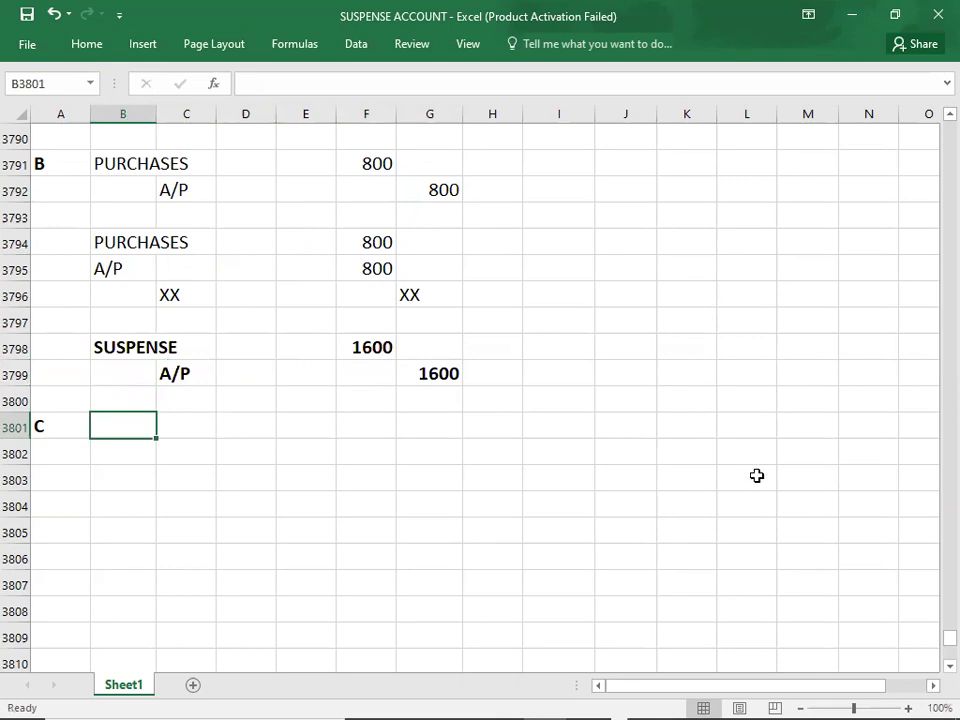
{"action": "key", "text": "alt+Tab"}
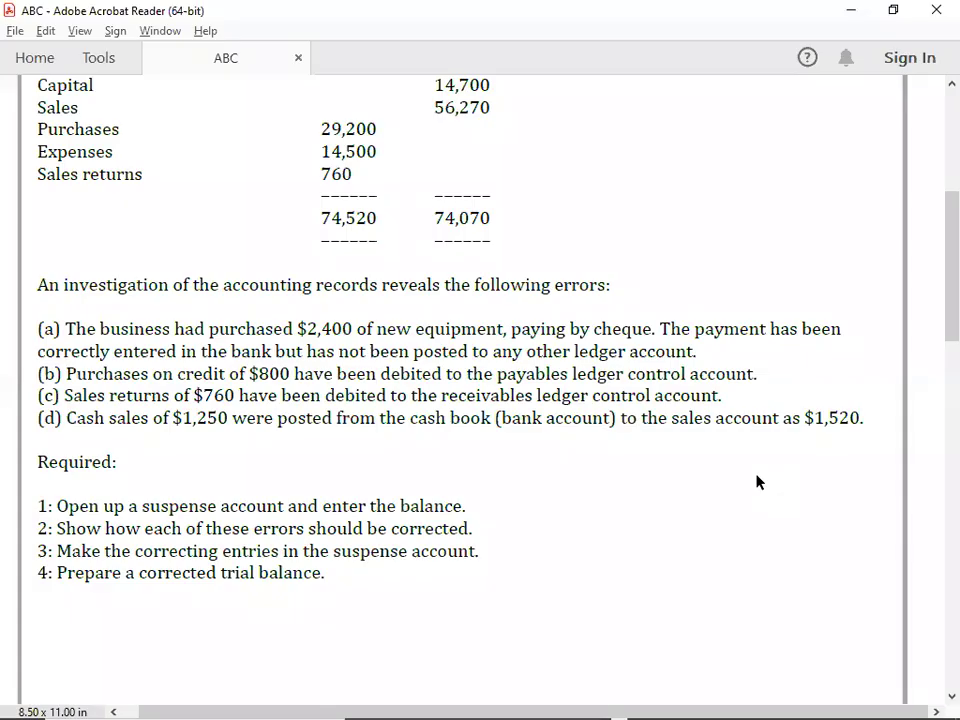
{"action": "scroll", "coordinate": [757, 480], "scroll_direction": "down", "scroll_amount": 1}
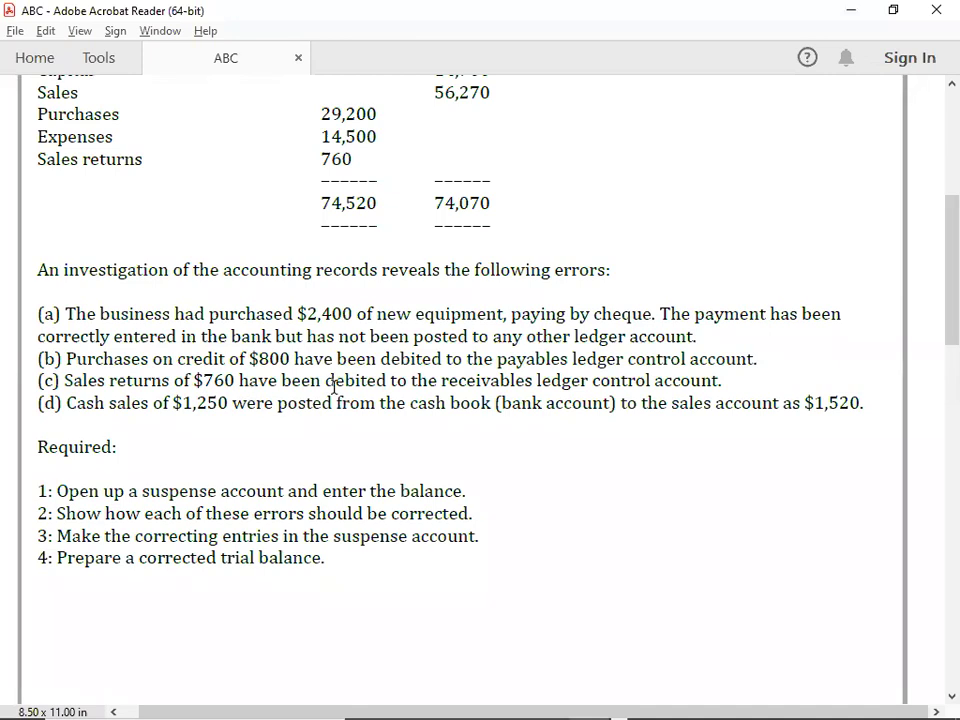
{"action": "key", "text": "alt+Tab"}
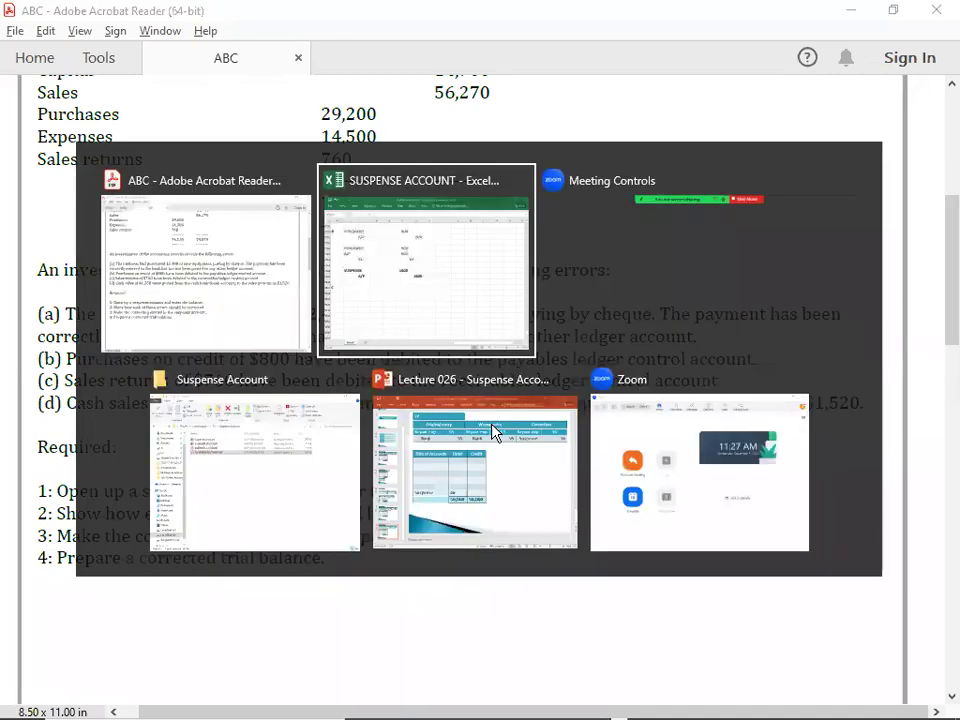
{"action": "key", "text": "Down"}
{"action": "key", "text": "Down"}
{"action": "key", "text": "Down"}
{"action": "key", "text": "Down"}
{"action": "key", "text": "Down"}
{"action": "key", "text": "Down"}
{"action": "key", "text": "Down"}
{"action": "key", "text": "Down"}
{"action": "key", "text": "Down"}
{"action": "key", "text": "Down"}
{"action": "key", "text": "Down"}
{"action": "key", "text": "Down"}
{"action": "key", "text": "Down"}
{"action": "key", "text": "Down"}
{"action": "key", "text": "Down"}
{"action": "key", "text": "Down"}
{"action": "key", "text": "Down"}
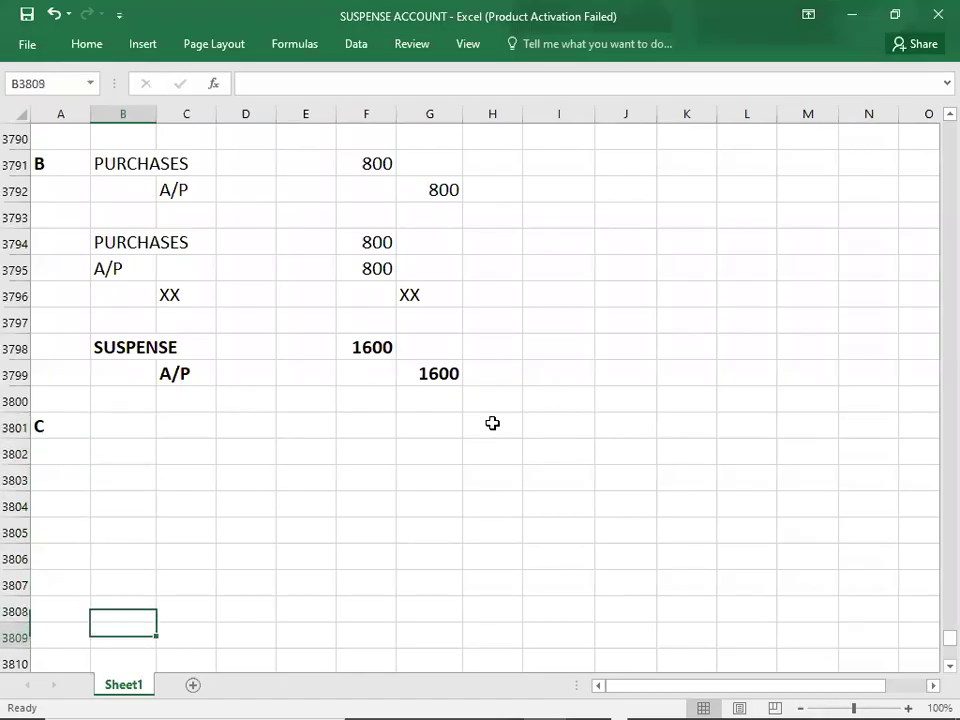
{"action": "key", "text": "Up"}
{"action": "key", "text": "Up"}
{"action": "key", "text": "Up"}
{"action": "key", "text": "Up"}
{"action": "key", "text": "Up"}
{"action": "key", "text": "Up"}
{"action": "key", "text": "Up"}
{"action": "key", "text": "Up"}
{"action": "key", "text": "Up"}
{"action": "key", "text": "Up"}
{"action": "key", "text": "Up"}
{"action": "key", "text": "Up"}
{"action": "key", "text": "Up"}
{"action": "key", "text": "Up"}
{"action": "key", "text": "Up"}
{"action": "key", "text": "Up"}
{"action": "key", "text": "Up"}
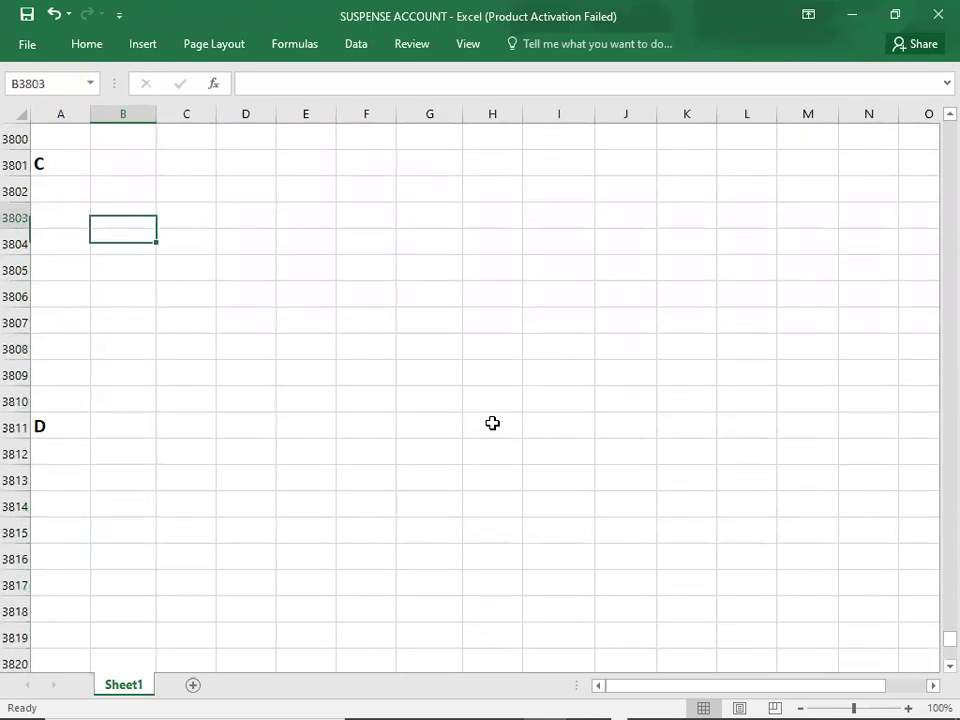
{"action": "type", "text": "SALES RETURN"}
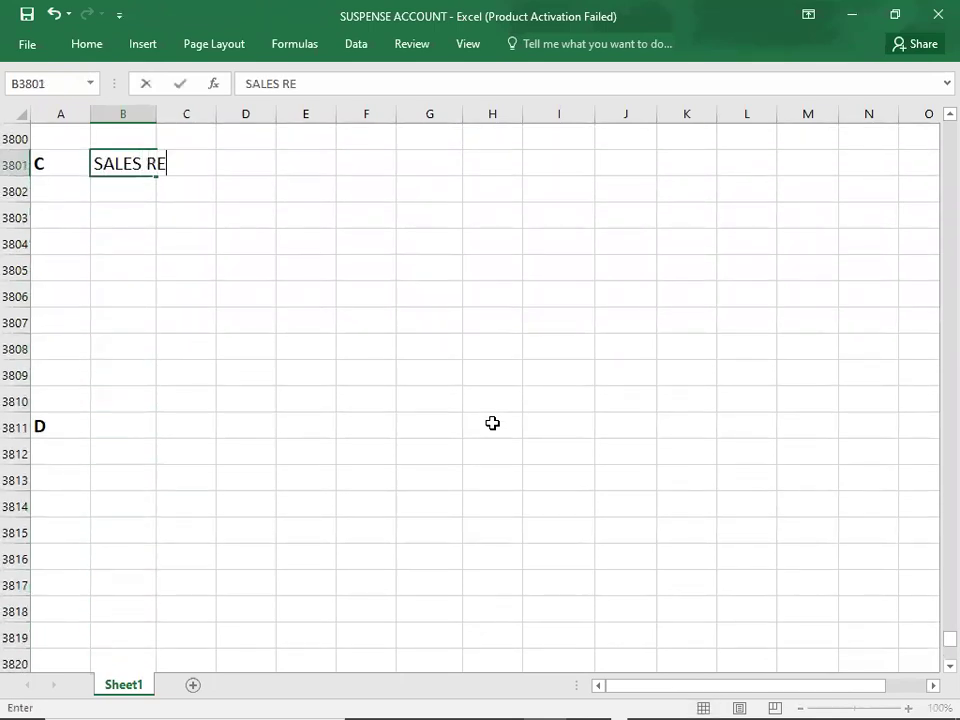
{"action": "key", "text": "Down"}
{"action": "key", "text": "Right"}
{"action": "type", "text": "A/R"}
Step: Check the sales returns amount in the ABC PDF, and enter 760 as debit in F3801 and as credit in G3802
{"action": "key", "text": "Up"}
{"action": "key", "text": "Right"}
{"action": "key", "text": "Right"}
{"action": "key", "text": "Right"}
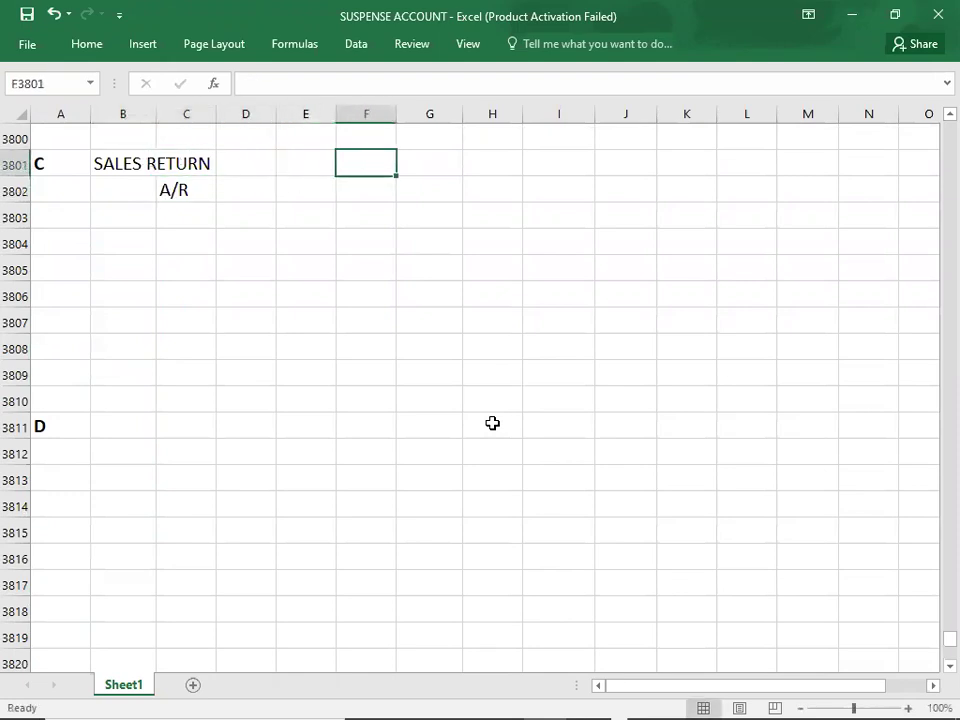
{"action": "key", "text": "alt+Tab"}
{"action": "key", "text": "alt+Tab"}
{"action": "type", "text": "760"}
{"action": "key", "text": "Down"}
{"action": "key", "text": "Right"}
{"action": "type", "text": "760"}
{"action": "key", "text": "Down"}
{"action": "key", "text": "Left"}
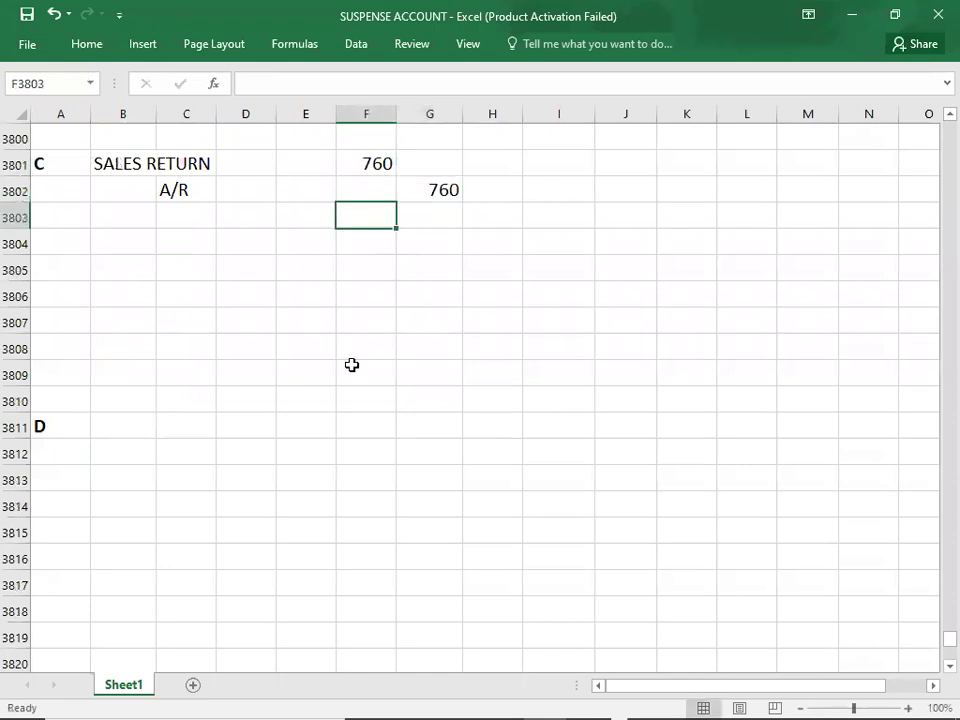
Step: Reread error (c) in the ABC PDF and list the accounts wrongly debited, SALES RETURN in B3804 and A/R in B3805
{"action": "left_click", "coordinate": [121, 241]}
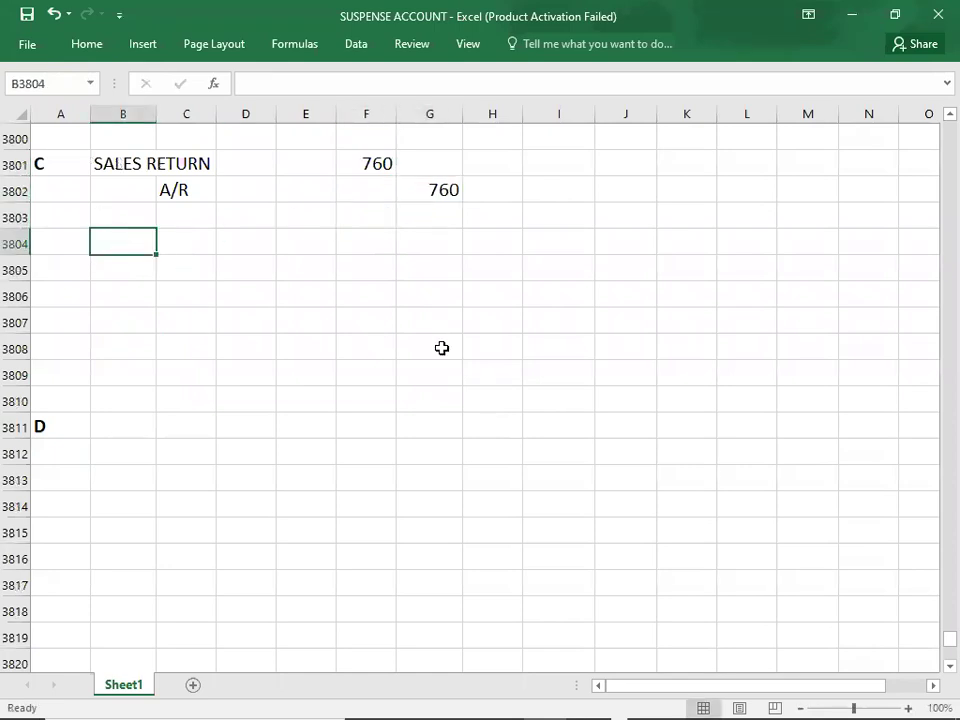
{"action": "key", "text": "alt+Tab"}
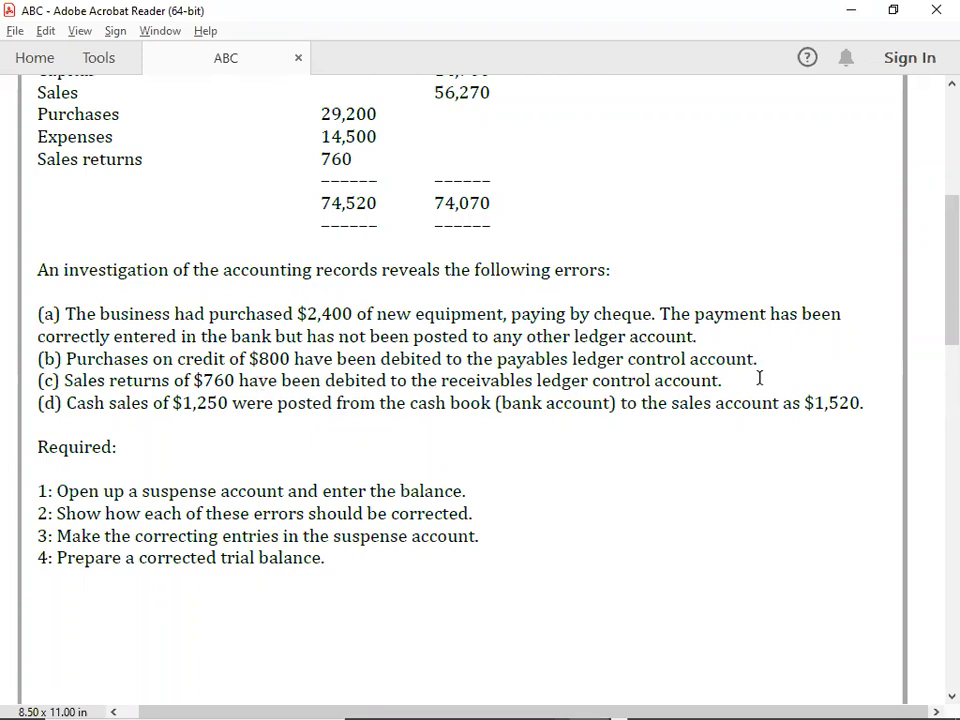
{"action": "key", "text": "alt+Tab"}
{"action": "type", "text": "SALES RER"}
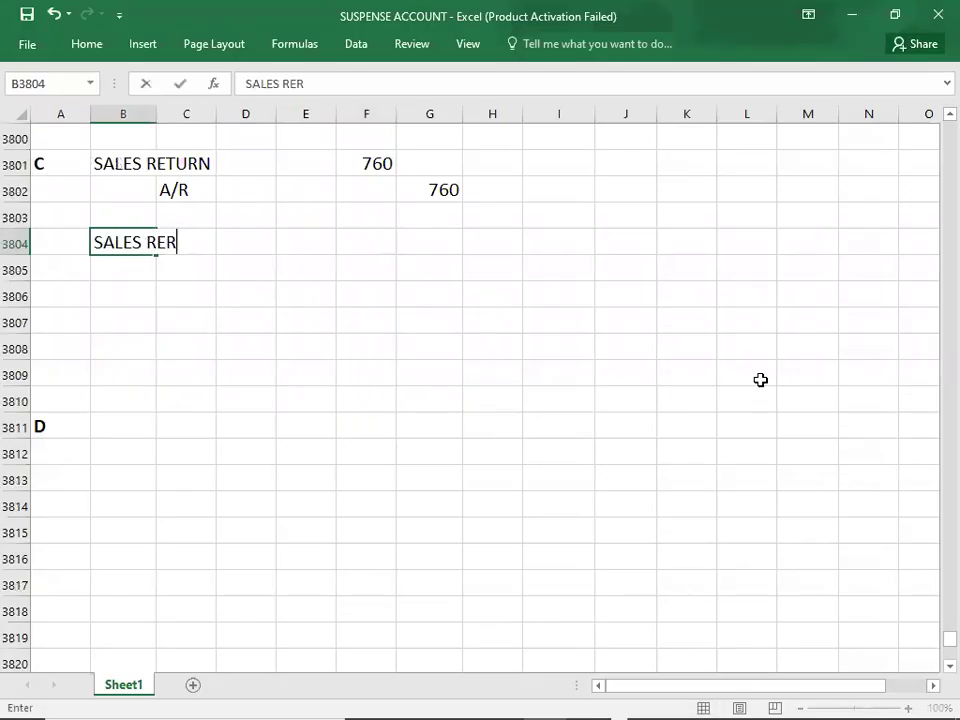
{"action": "key", "text": "BackSpace"}
{"action": "type", "text": "TURN"}
{"action": "key", "text": "Return"}
{"action": "key", "text": "Right"}
{"action": "key", "text": "Left"}
{"action": "type", "text": "A/"}
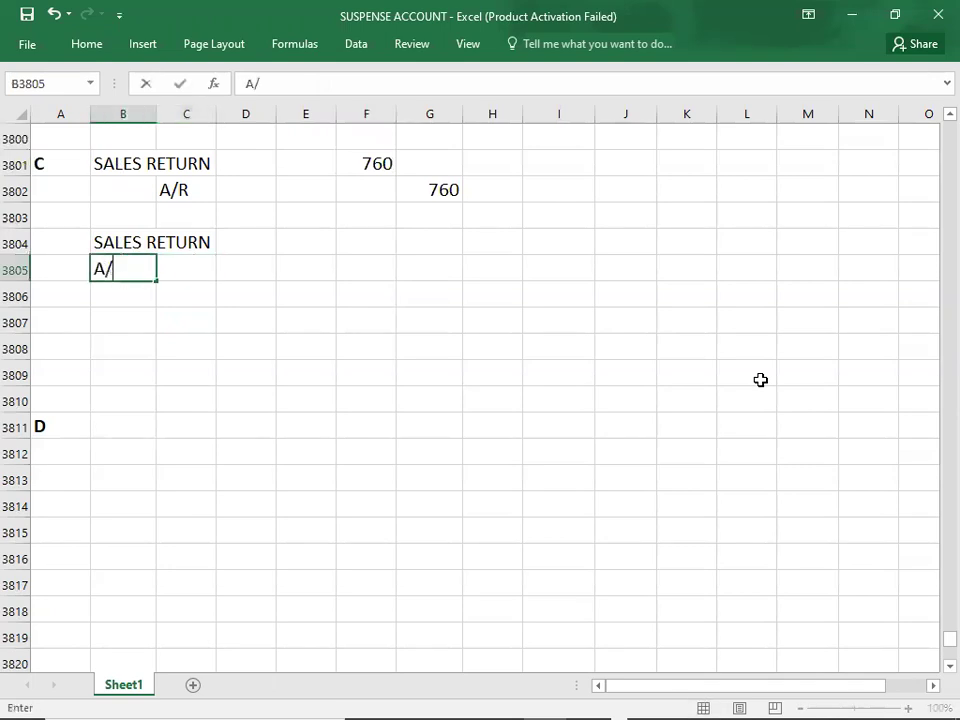
{"action": "type", "text": "R"}
Step: Enter 760 in the debit column for both wrongly posted sales return lines, in F3804 and F3805
{"action": "key", "text": "Up"}
{"action": "key", "text": "Right"}
{"action": "key", "text": "Right"}
{"action": "key", "text": "Right"}
{"action": "key", "text": "Right"}
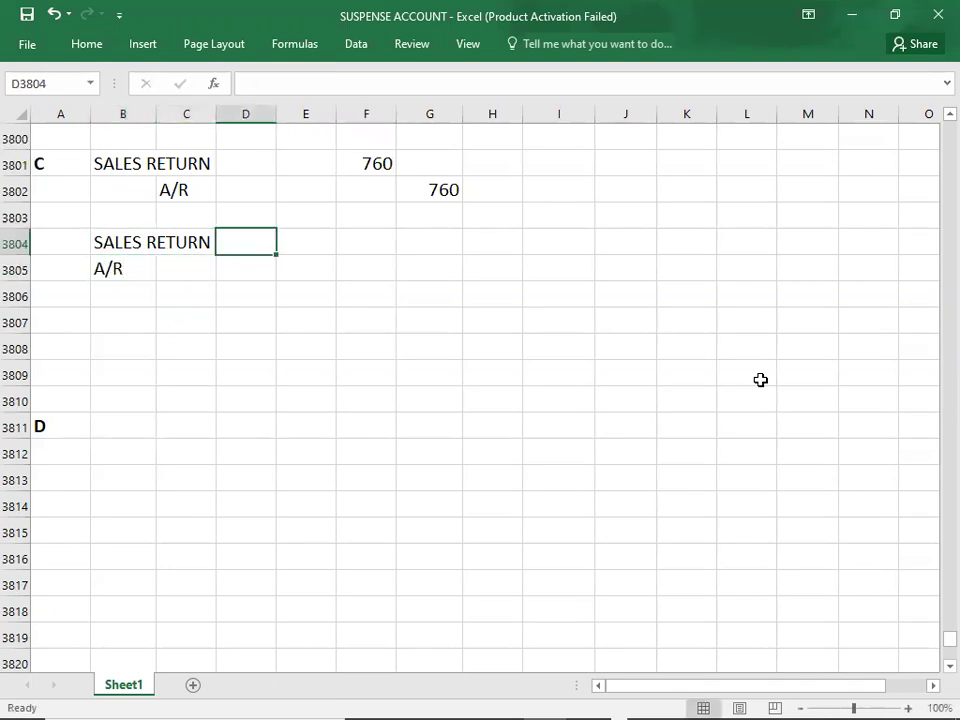
{"action": "type", "text": "760"}
{"action": "key", "text": "ctrl+Return"}
{"action": "key", "text": "Down"}
{"action": "type", "text": "760"}
{"action": "key", "text": "Return"}
Step: Mark the missing credit side of the wrong sales return entry with XX in C3806 and G3806
{"action": "key", "text": "Left"}
{"action": "key", "text": "Left"}
{"action": "key", "text": "Left"}
{"action": "type", "text": "XX"}
{"action": "key", "text": "Right"}
{"action": "key", "text": "Right"}
{"action": "key", "text": "Right"}
{"action": "key", "text": "Right"}
{"action": "type", "text": "XX"}
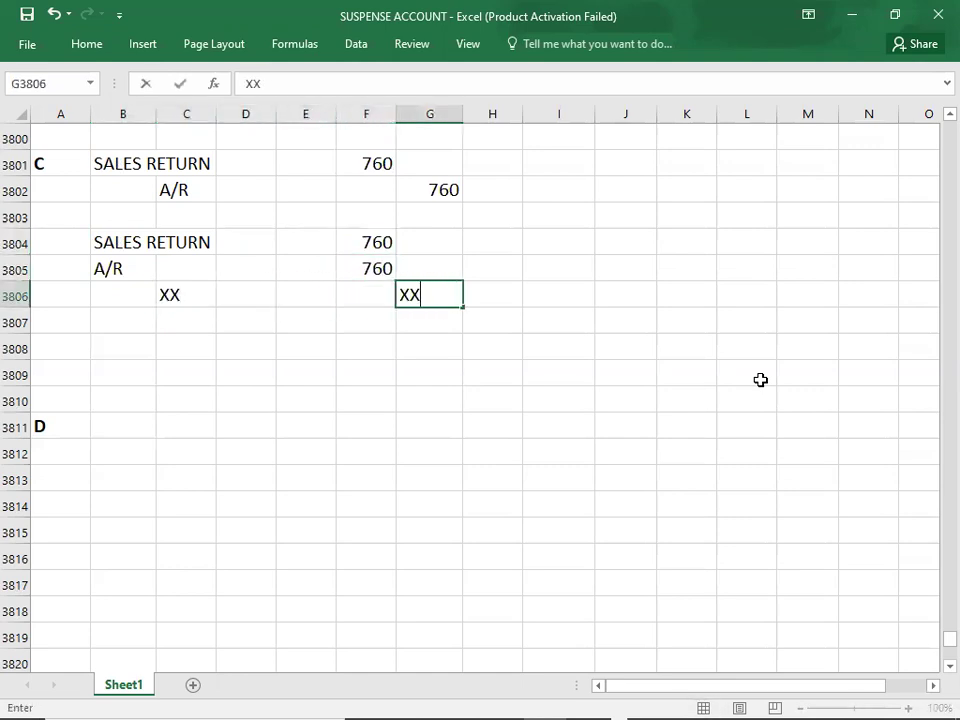
{"action": "key", "text": "Return"}
Step: Enter the credit side of the correcting entry for error C, bold A/R in C3809 with 1520 in G3809
{"action": "key", "text": "Left"}
{"action": "key", "text": "Left"}
{"action": "key", "text": "Left"}
{"action": "key", "text": "Left"}
{"action": "key", "text": "Left"}
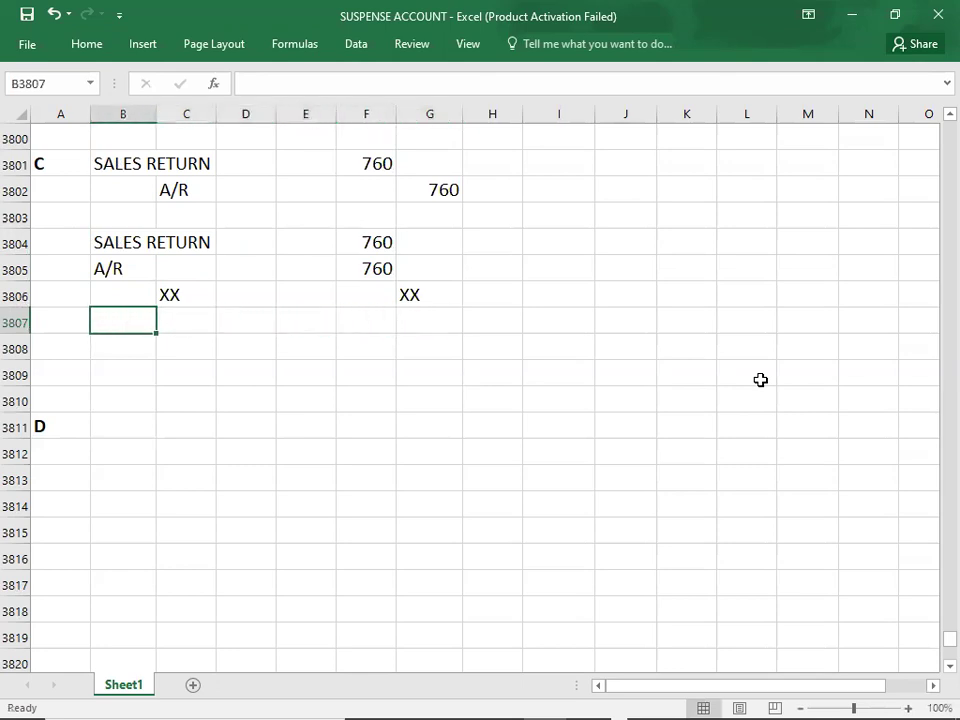
{"action": "key", "text": "Down"}
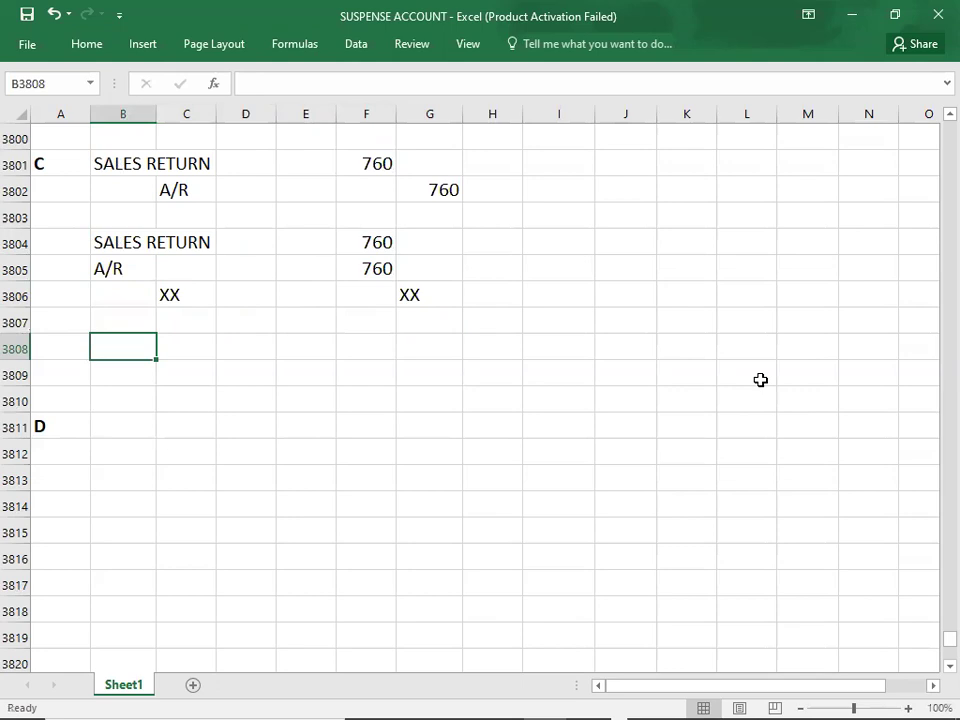
{"action": "key", "text": "Down"}
{"action": "key", "text": "Right"}
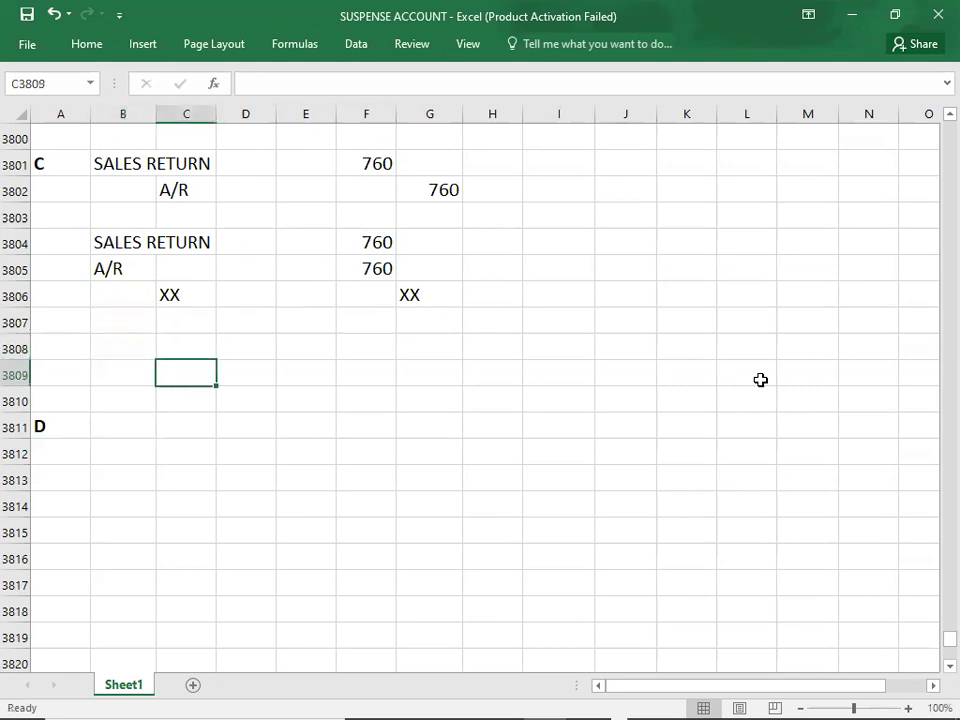
{"action": "type", "text": "A/R"}
{"action": "key", "text": "ctrl+b"}
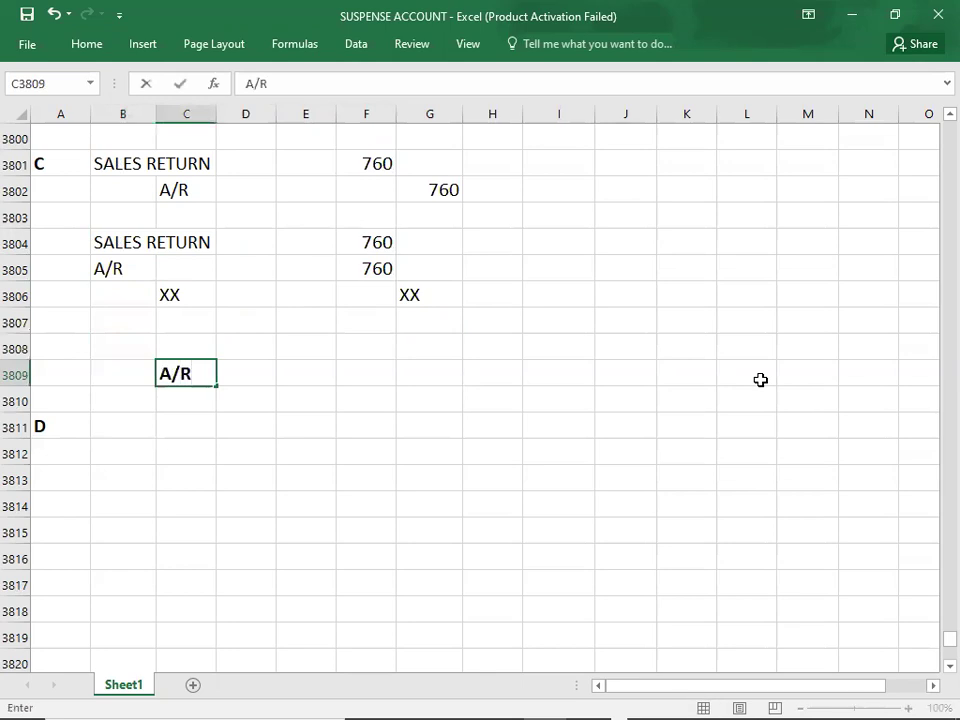
{"action": "key", "text": "Right"}
{"action": "key", "text": "Right"}
{"action": "key", "text": "Right"}
{"action": "key", "text": "Right"}
{"action": "type", "text": "1520"}
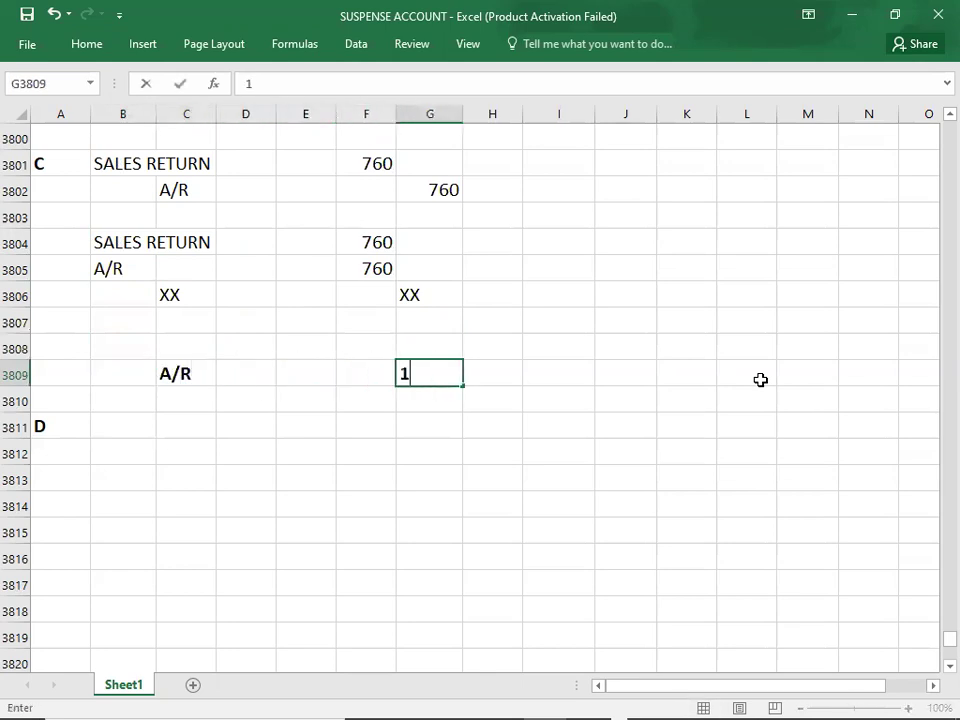
Step: Enter the debit side of the correcting entry for error C, SUSPENSE in B3808 with 1520 in F3808
{"action": "key", "text": "Up"}
{"action": "key", "text": "Left"}
{"action": "key", "text": "Left"}
{"action": "key", "text": "Left"}
{"action": "key", "text": "Left"}
{"action": "key", "text": "Left"}
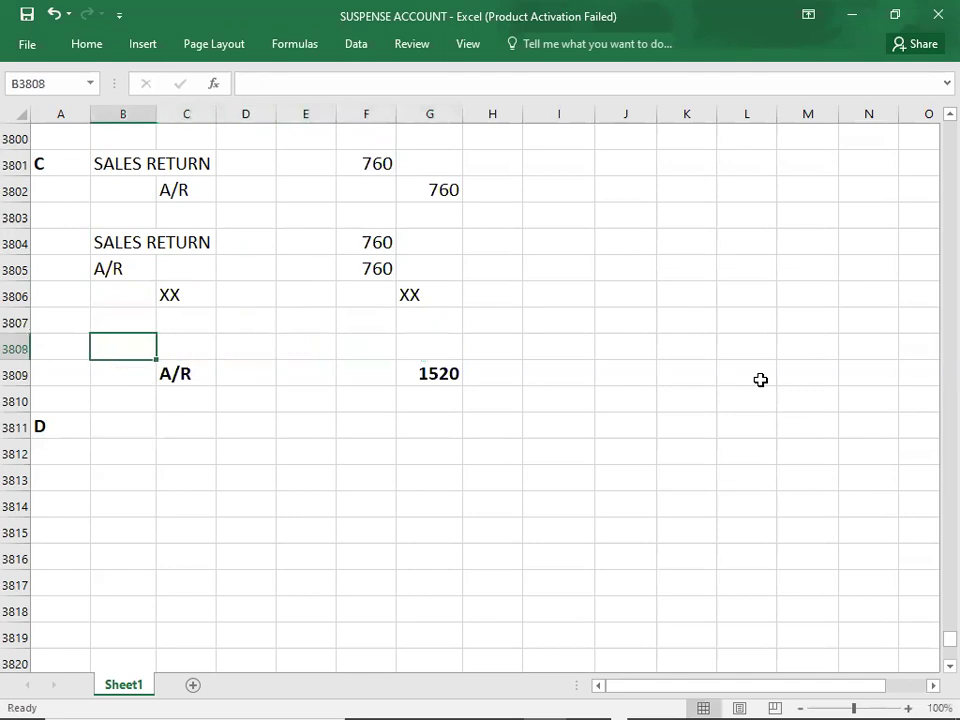
{"action": "type", "text": "SUSPENSE"}
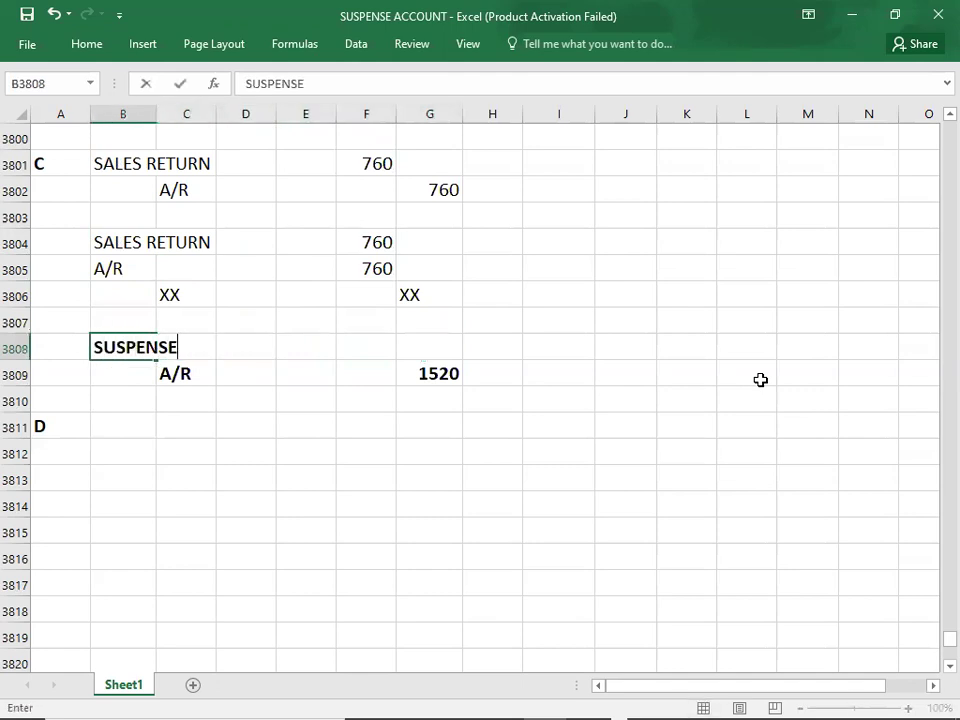
{"action": "key", "text": "Right"}
{"action": "key", "text": "Right"}
{"action": "key", "text": "Tab"}
{"action": "key", "text": "Tab"}
{"action": "type", "text": "1520"}
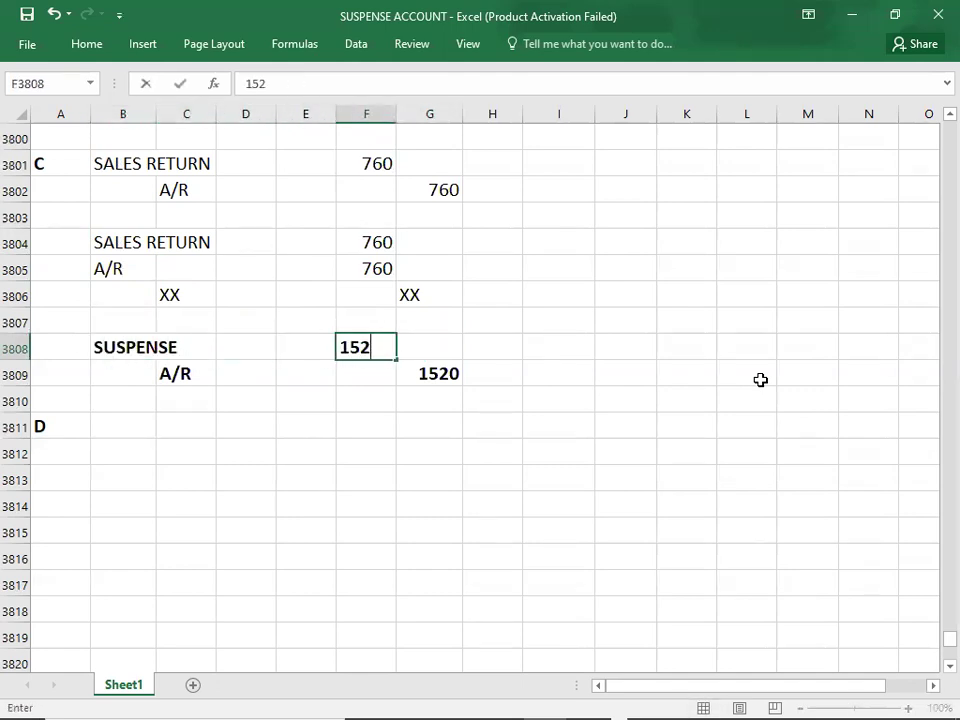
{"action": "key", "text": "Return"}
Step: Check error (d) in the ABC PDF and, back in Excel, enter the accounts of its correct entry, BANK in B3811 and SALES in C3812
{"action": "key", "text": "Down"}
{"action": "key", "text": "Down"}
{"action": "key", "text": "Down"}
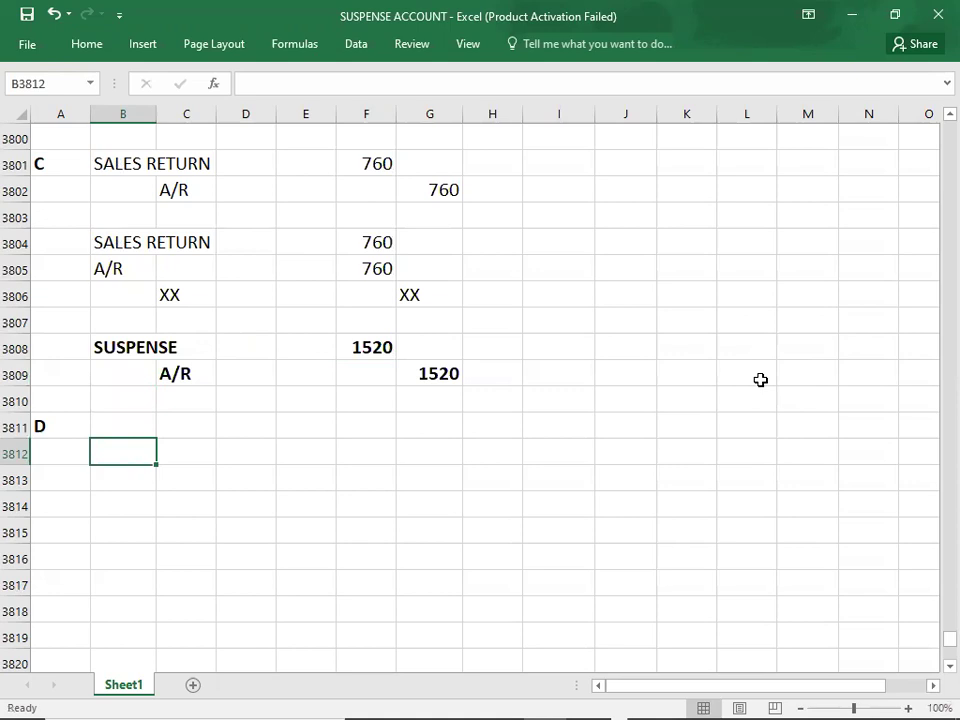
{"action": "key", "text": "alt+Tab"}
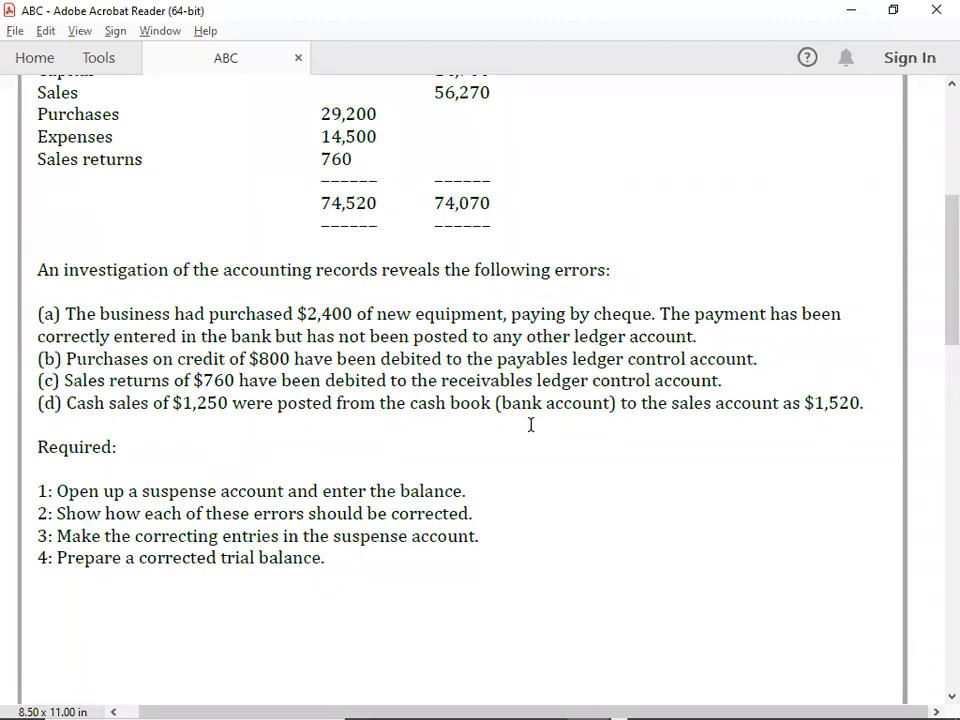
{"action": "key", "text": "alt+Tab"}
{"action": "key", "text": "Down"}
{"action": "key", "text": "Down"}
{"action": "key", "text": "Down"}
{"action": "key", "text": "Down"}
{"action": "key", "text": "Down"}
{"action": "key", "text": "Down"}
{"action": "key", "text": "Down"}
{"action": "key", "text": "Down"}
{"action": "key", "text": "Down"}
{"action": "key", "text": "Down"}
{"action": "key", "text": "Down"}
{"action": "key", "text": "Down"}
{"action": "key", "text": "Down"}
{"action": "key", "text": "Down"}
{"action": "key", "text": "Down"}
{"action": "key", "text": "Down"}
{"action": "key", "text": "Up"}
{"action": "key", "text": "Up"}
{"action": "key", "text": "Up"}
{"action": "key", "text": "Up"}
{"action": "key", "text": "Up"}
{"action": "key", "text": "Up"}
{"action": "key", "text": "Up"}
{"action": "key", "text": "Up"}
{"action": "key", "text": "Up"}
{"action": "key", "text": "Up"}
{"action": "key", "text": "Up"}
{"action": "key", "text": "Up"}
{"action": "key", "text": "Up"}
{"action": "key", "text": "Up"}
{"action": "key", "text": "Up"}
{"action": "key", "text": "Up"}
{"action": "key", "text": "Up"}
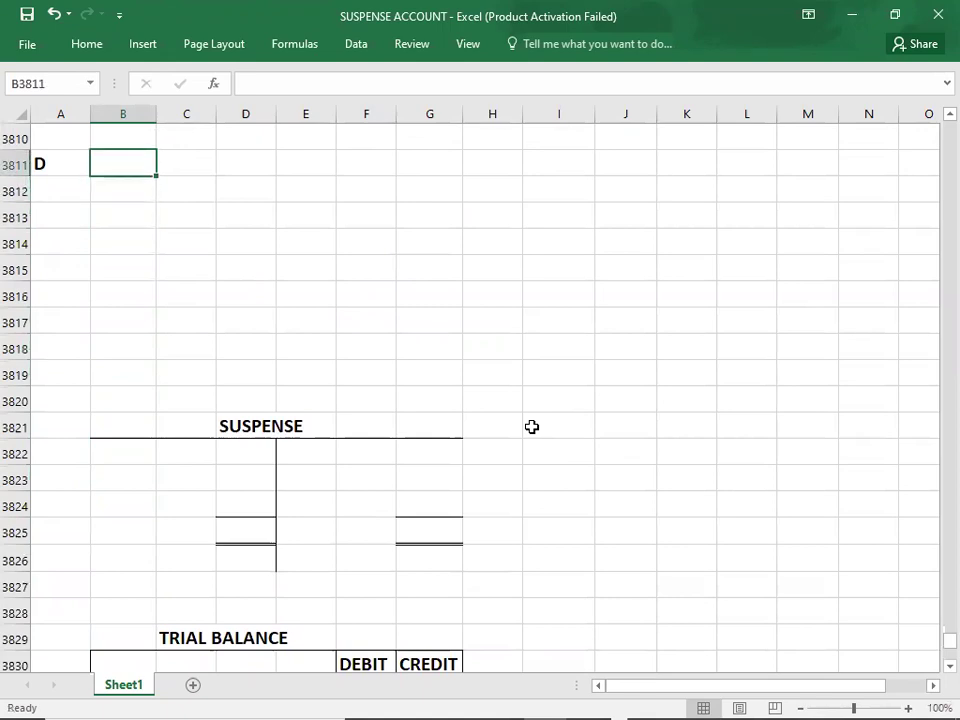
{"action": "type", "text": "BANK"}
{"action": "key", "text": "Return"}
{"action": "key", "text": "Right"}
{"action": "type", "text": "S"}
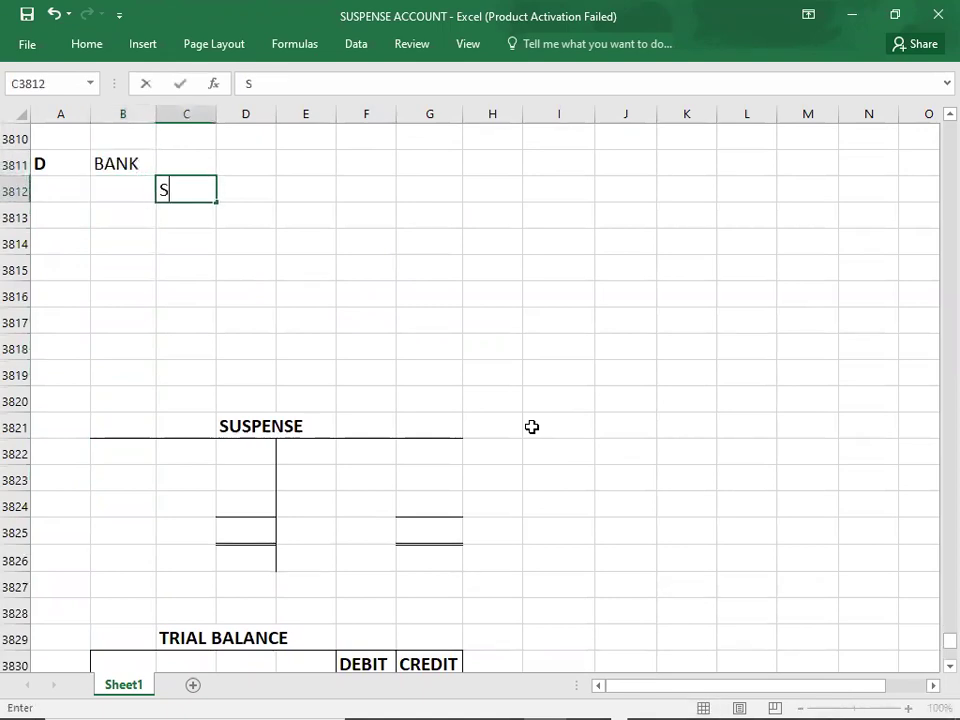
{"action": "type", "text": "ALES"}
{"action": "key", "text": "Up"}
{"action": "key", "text": "Right"}
{"action": "key", "text": "Right"}
{"action": "key", "text": "Right"}
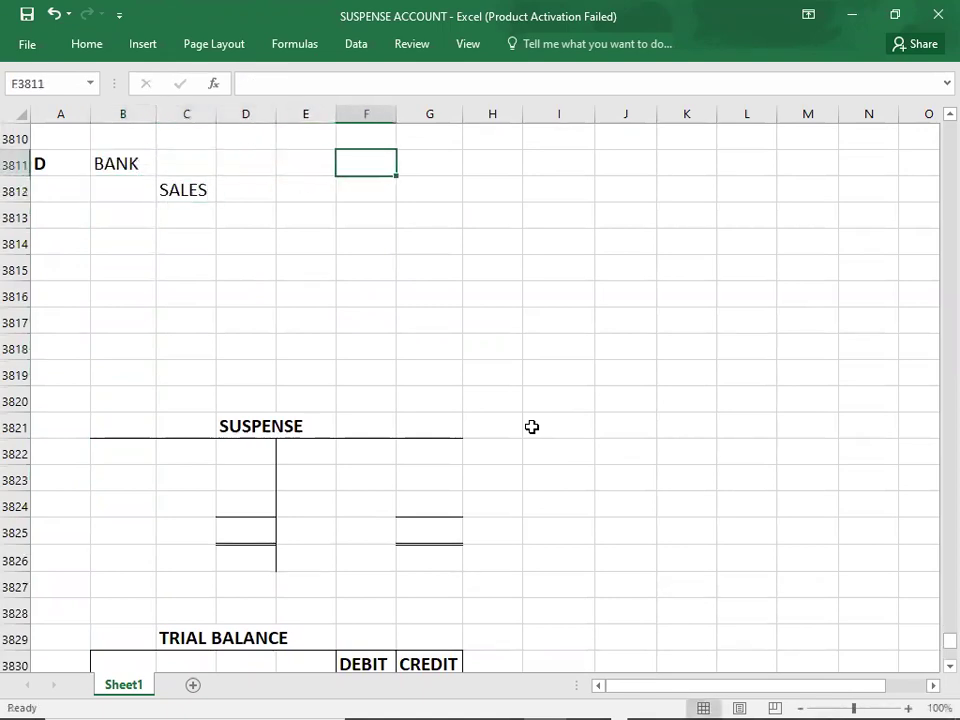
Step: Look up the cash sales amount in the ABC PDF and enter 1250 in F3811 and G3812 for the correct entry
{"action": "key", "text": "alt+Tab"}
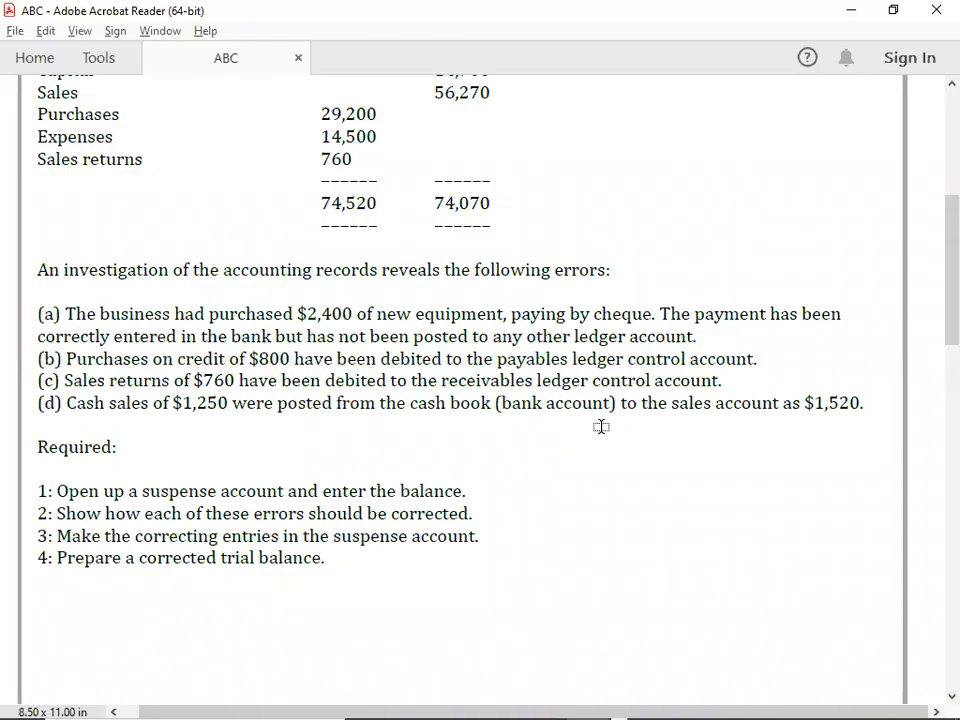
{"action": "key", "text": "alt+Tab"}
{"action": "type", "text": "1250"}
{"action": "key", "text": "Return"}
{"action": "key", "text": "Tab"}
{"action": "type", "text": "125"}
{"action": "key", "text": "Return"}
{"action": "key", "text": "Up"}
{"action": "key", "text": "Right"}
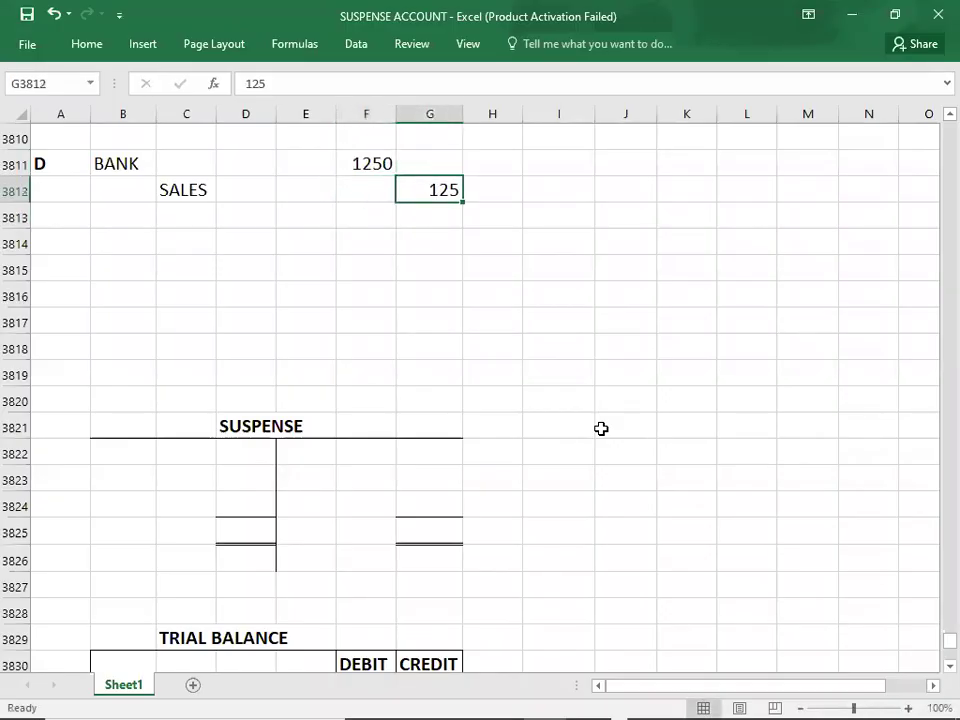
{"action": "type", "text": "1250"}
{"action": "key", "text": "Return"}
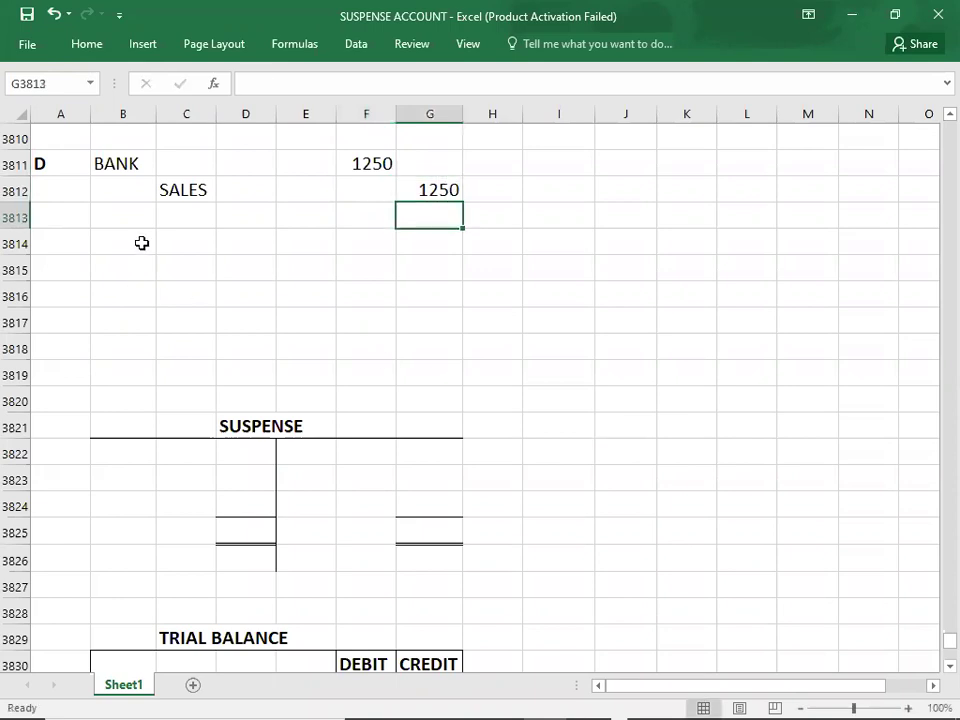
Step: Reread error (d) in the ABC PDF and enter BANK in B3814 as the debit account of the recorded entry
{"action": "left_click", "coordinate": [141, 241]}
{"action": "key", "text": "alt+Tab"}
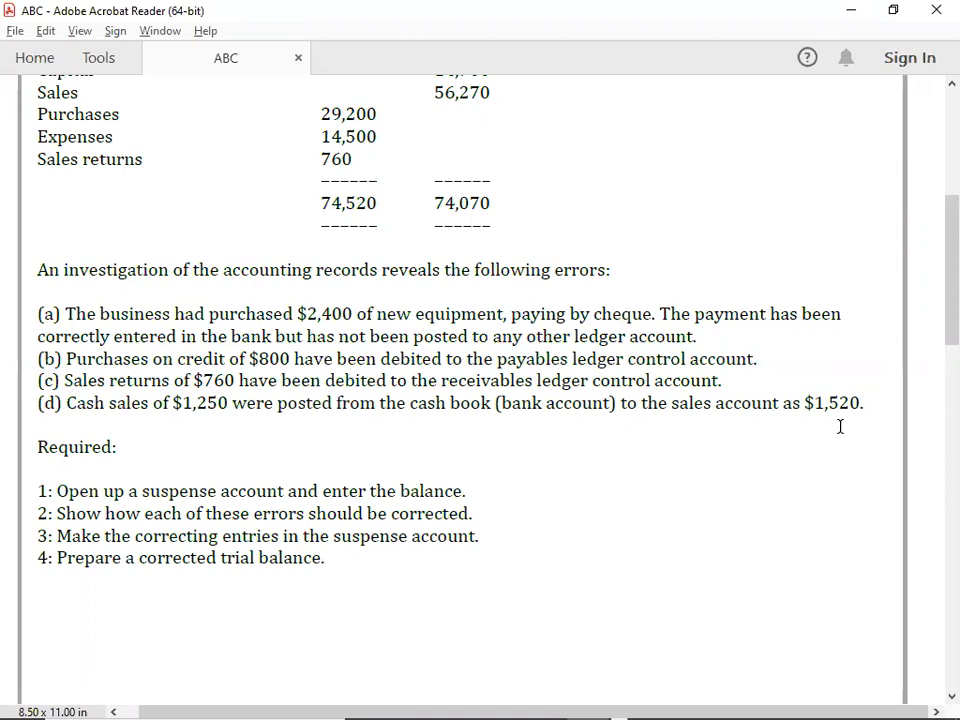
{"action": "key", "text": "alt+Tab"}
{"action": "type", "text": "BANK"}
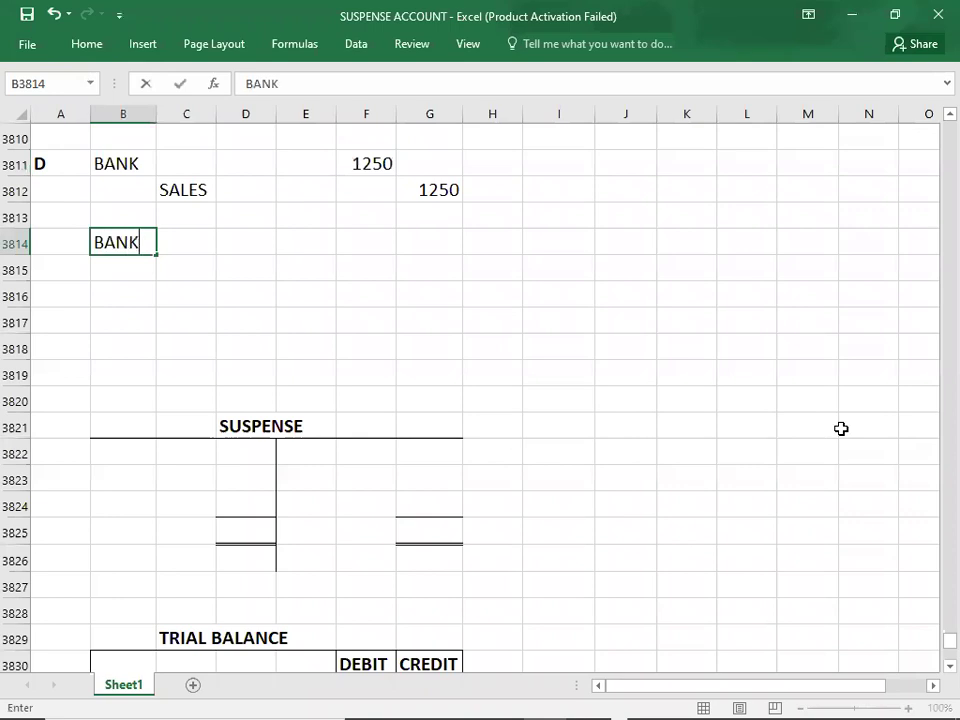
{"action": "key", "text": "Return"}
{"action": "key", "text": "Right"}
{"action": "type", "text": "SALE"}
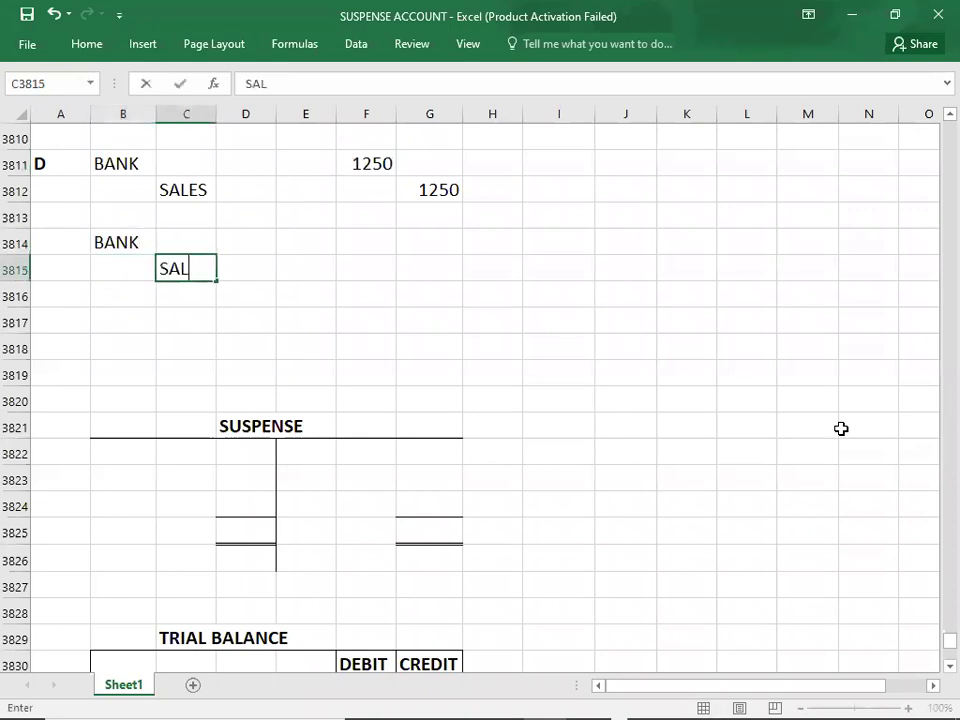
{"action": "key", "text": "BackSpace"}
{"action": "key", "text": "BackSpace"}
{"action": "key", "text": "BackSpace"}
{"action": "key", "text": "Escape"}
Step: Enter 1250 in F3814 as the debit amount of the recorded bank line
{"action": "key", "text": "Up"}
{"action": "key", "text": "Right"}
{"action": "key", "text": "Right"}
{"action": "key", "text": "Right"}
{"action": "type", "text": "1250"}
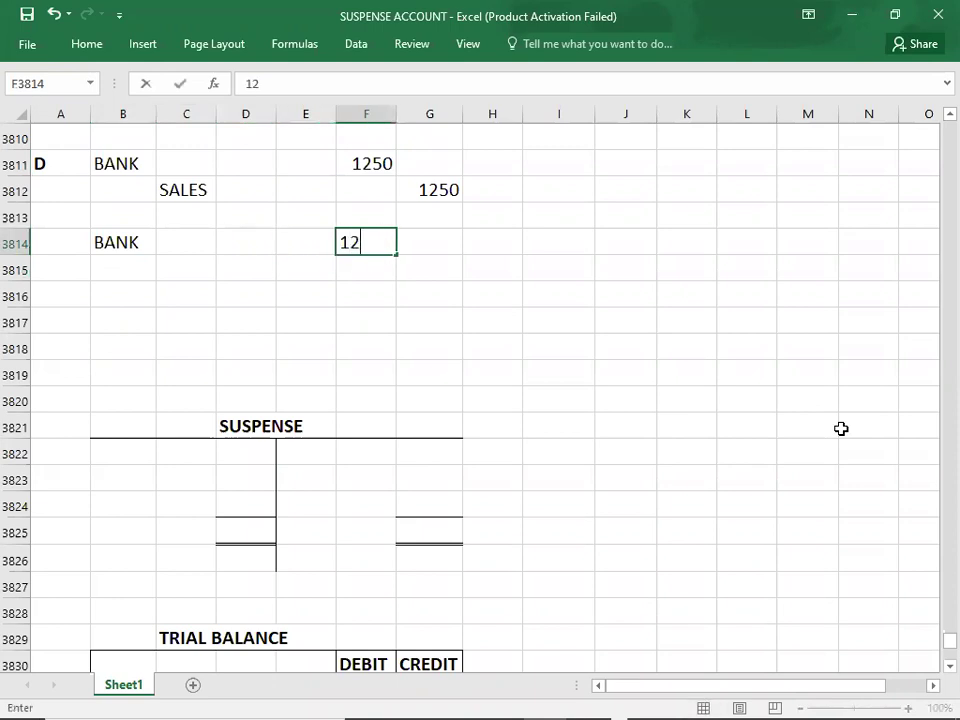
{"action": "key", "text": "Return"}
Step: Enter the credit side of the recorded entry for error D, SALES in C3815 with 1520 in G3815
{"action": "key", "text": "Left"}
{"action": "key", "text": "Left"}
{"action": "key", "text": "Left"}
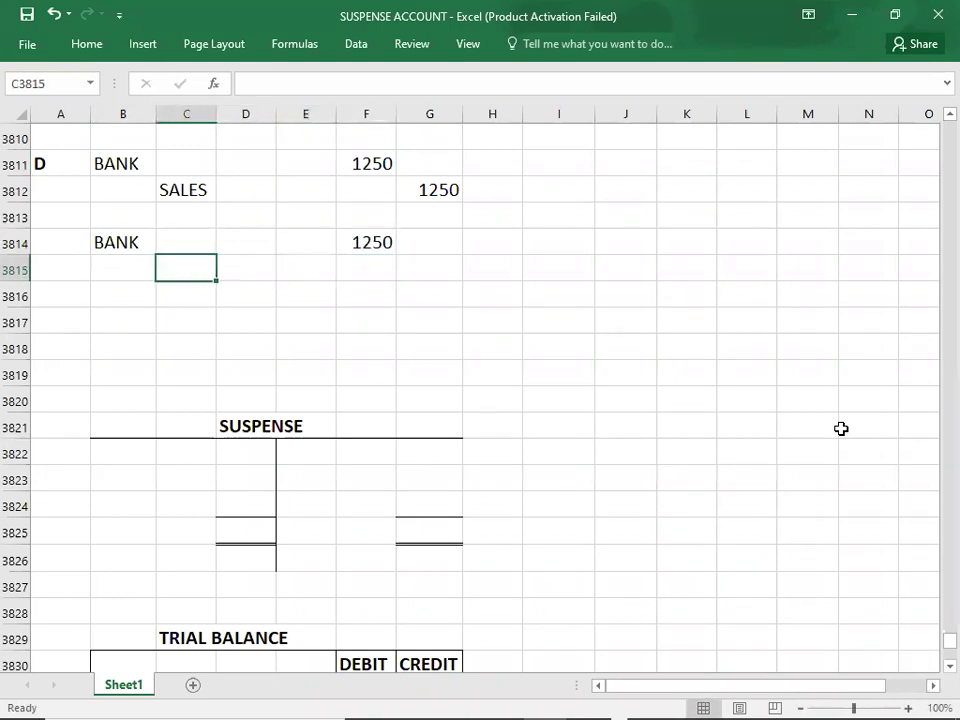
{"action": "type", "text": "SALES"}
{"action": "key", "text": "Right"}
{"action": "key", "text": "Right"}
{"action": "key", "text": "Right"}
{"action": "key", "text": "Tab"}
{"action": "type", "text": "1520"}
{"action": "key", "text": "Return"}
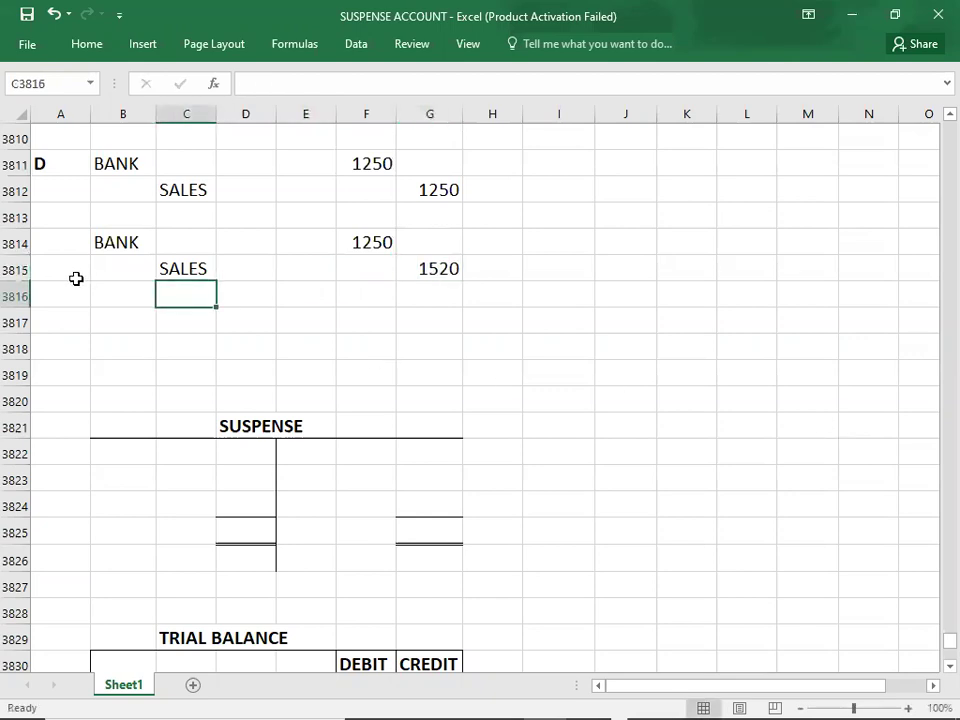
Step: Compare the sales amounts in G3812 and G3815 and enter the correcting debit for error D, SALES in B3817 with 270 in F3817
{"action": "left_click", "coordinate": [129, 309]}
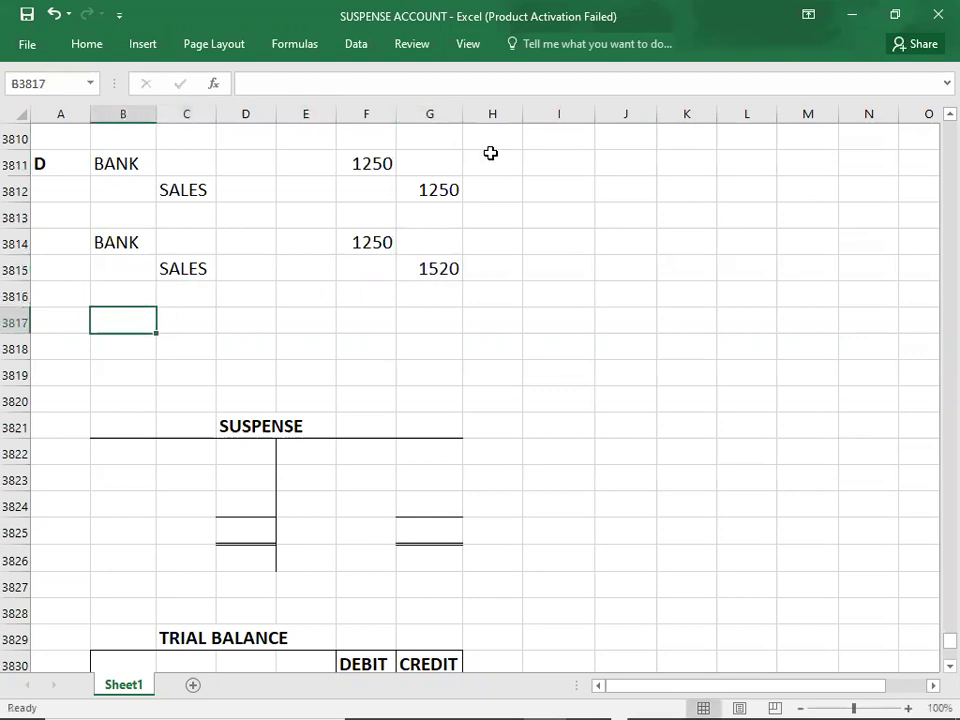
{"action": "left_click", "coordinate": [449, 187]}
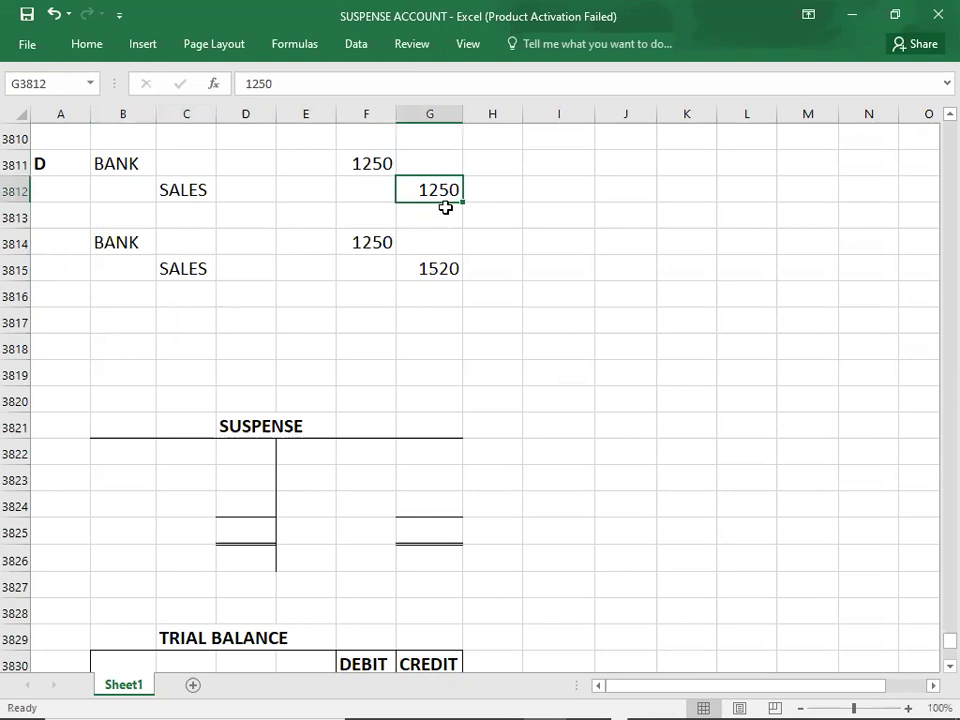
{"action": "left_click", "coordinate": [435, 270]}
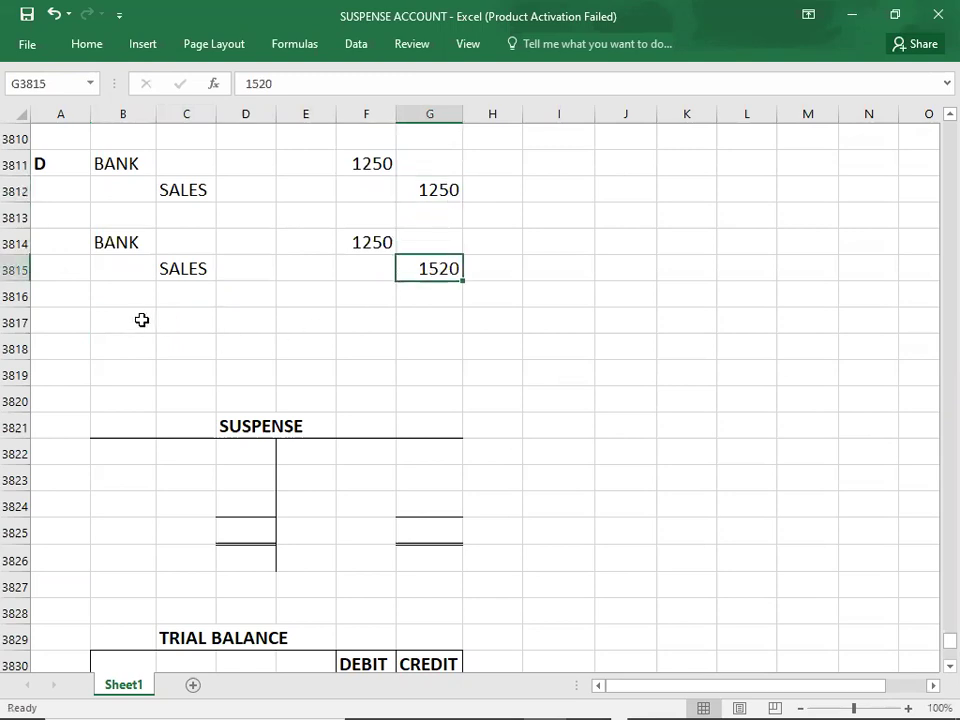
{"action": "left_click", "coordinate": [435, 188]}
{"action": "left_click", "coordinate": [435, 268]}
{"action": "left_click", "coordinate": [128, 318]}
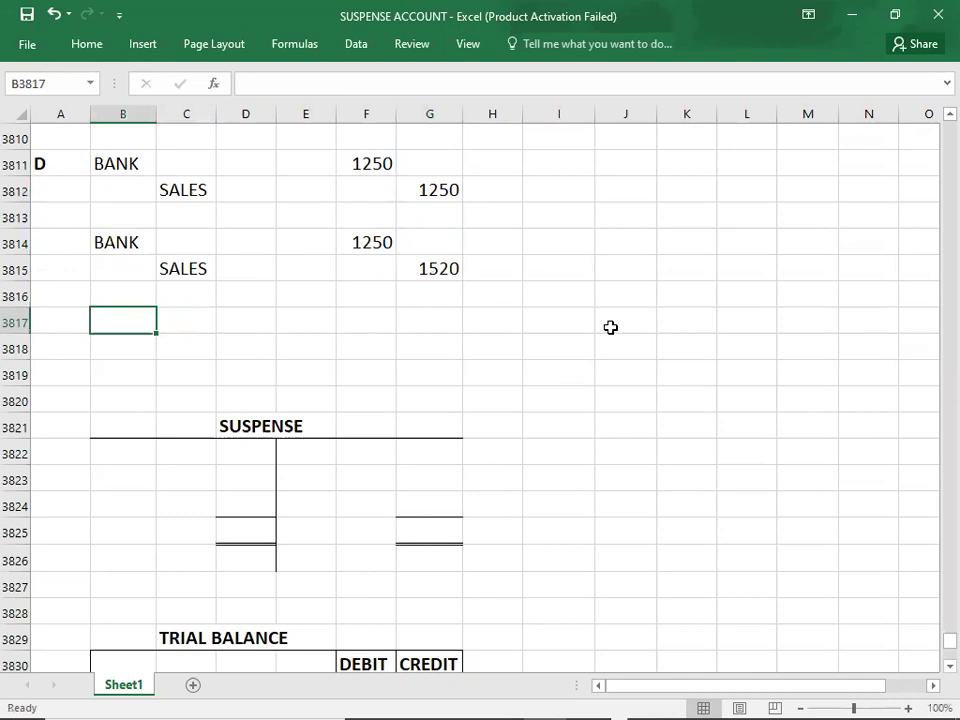
{"action": "type", "text": "SALES"}
{"action": "key", "text": "Right"}
{"action": "key", "text": "Right"}
{"action": "key", "text": "Right"}
{"action": "key", "text": "Right"}
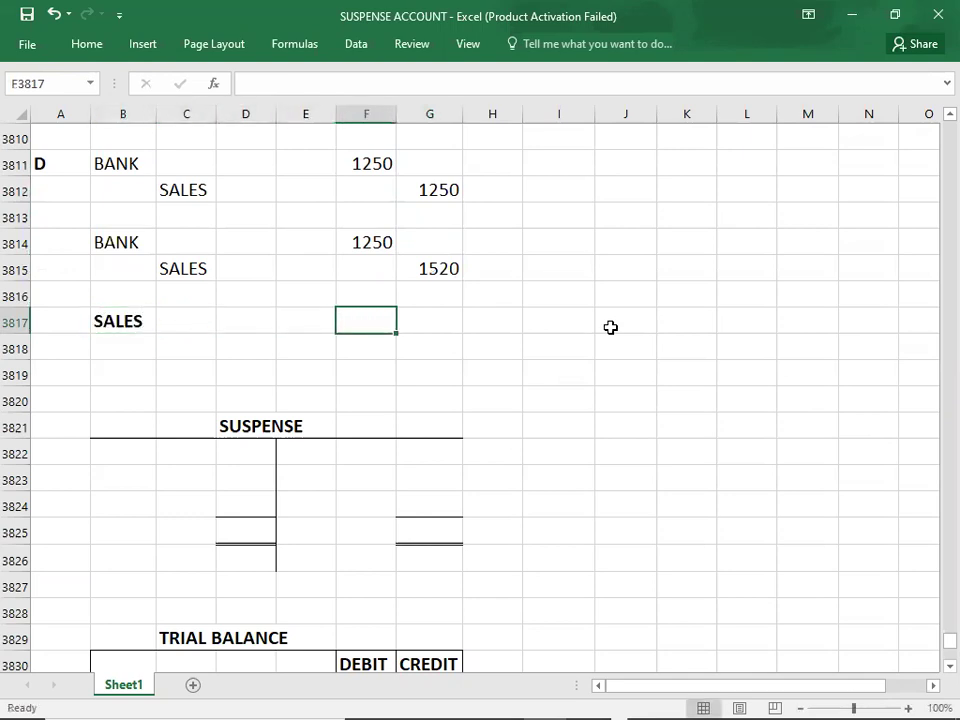
{"action": "type", "text": "270"}
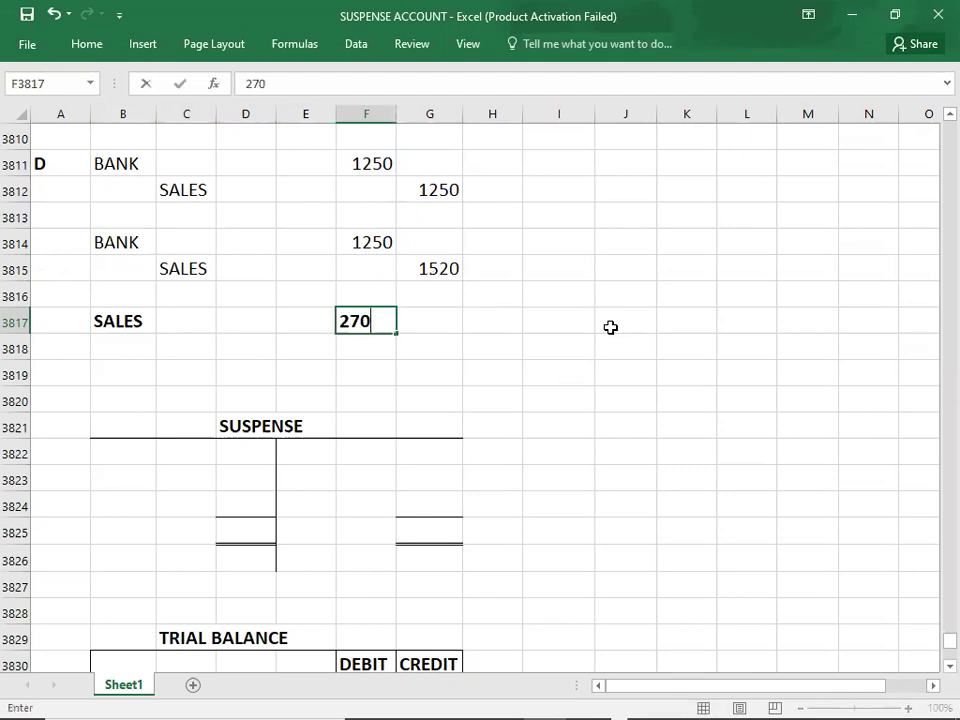
{"action": "key", "text": "Return"}
Step: Enter the credit side of the correcting entry for error D, SUSPESNE in C3818 with 270 in G3818
{"action": "key", "text": "Right"}
{"action": "type", "text": "SUSPESNE"}
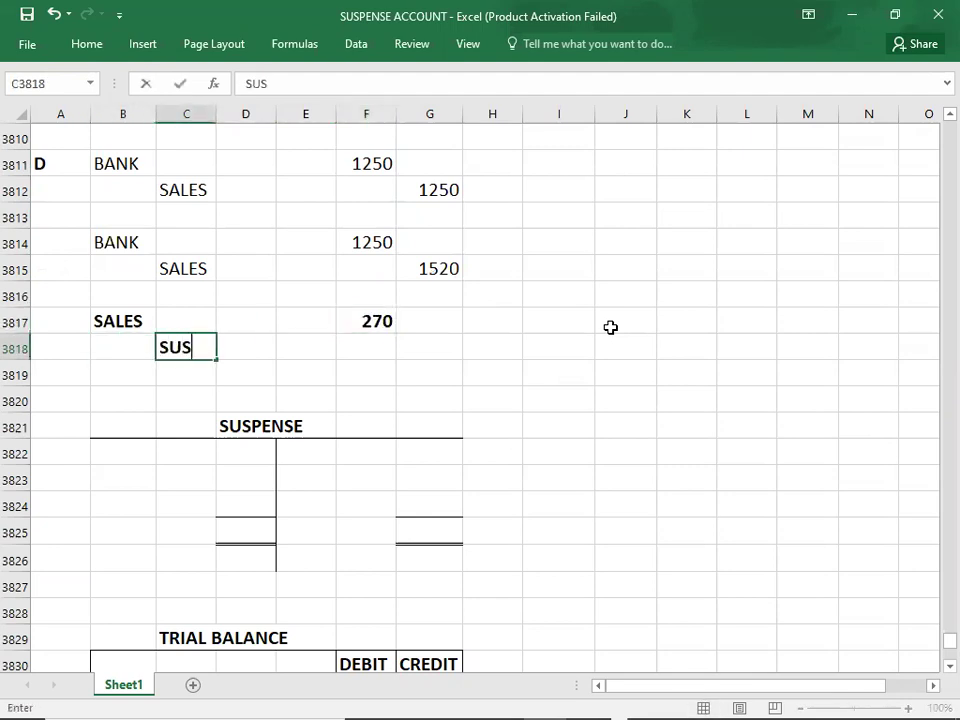
{"action": "key", "text": "Tab"}
{"action": "key", "text": "Tab"}
{"action": "key", "text": "Tab"}
{"action": "key", "text": "Tab"}
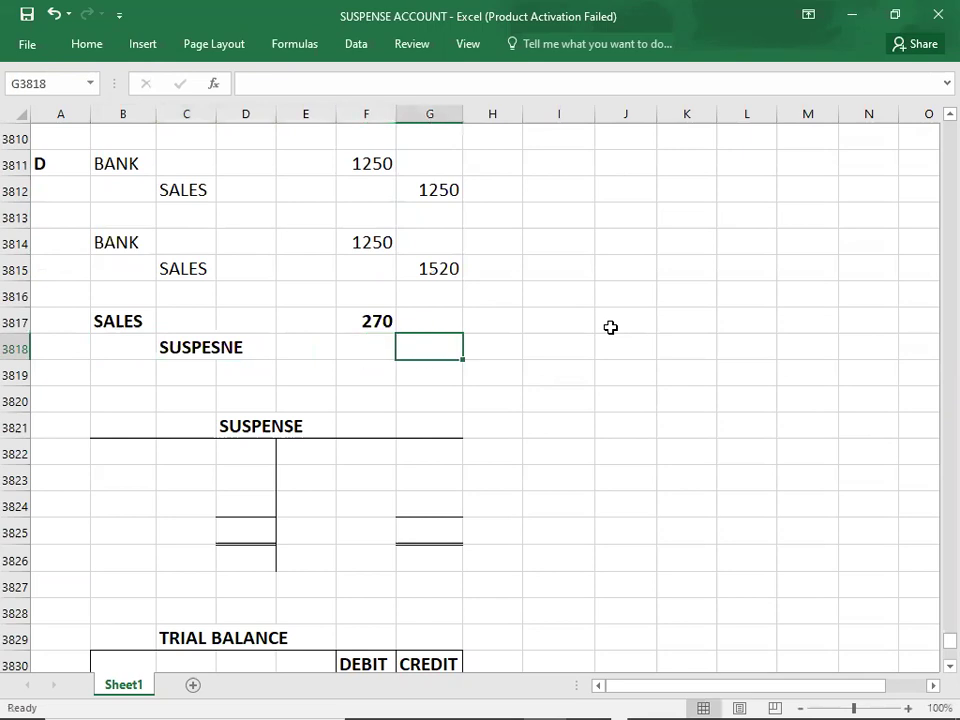
{"action": "type", "text": "270"}
{"action": "key", "text": "Return"}
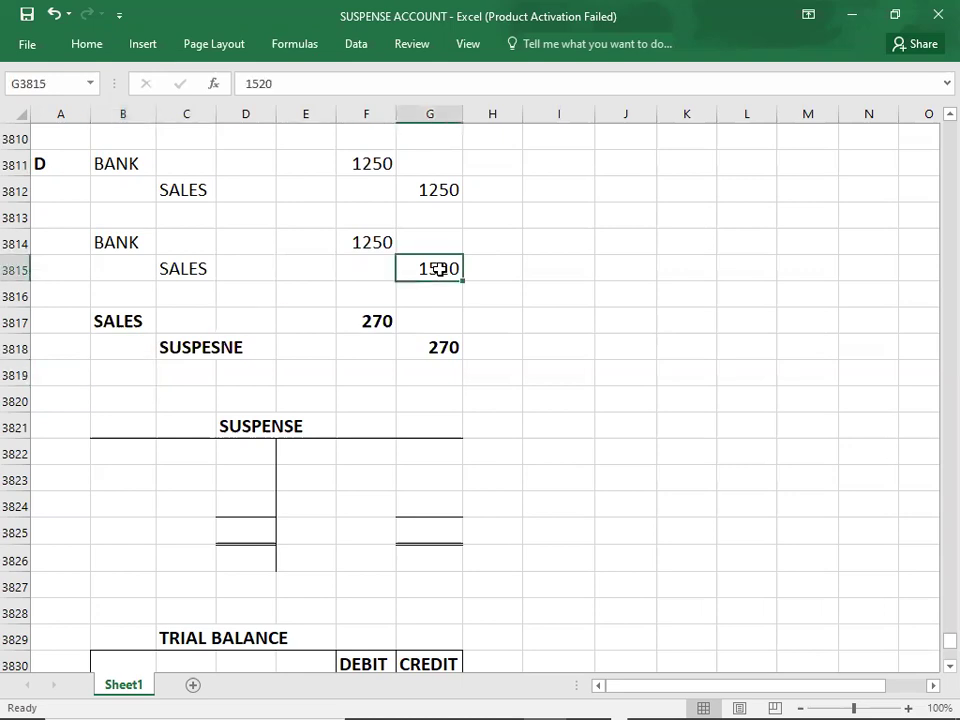
Step: Review the trial balance totals in the ABC PDF and label the first credit line of the SUSPENSE account BAL. in F3822
{"action": "left_click", "coordinate": [146, 326]}
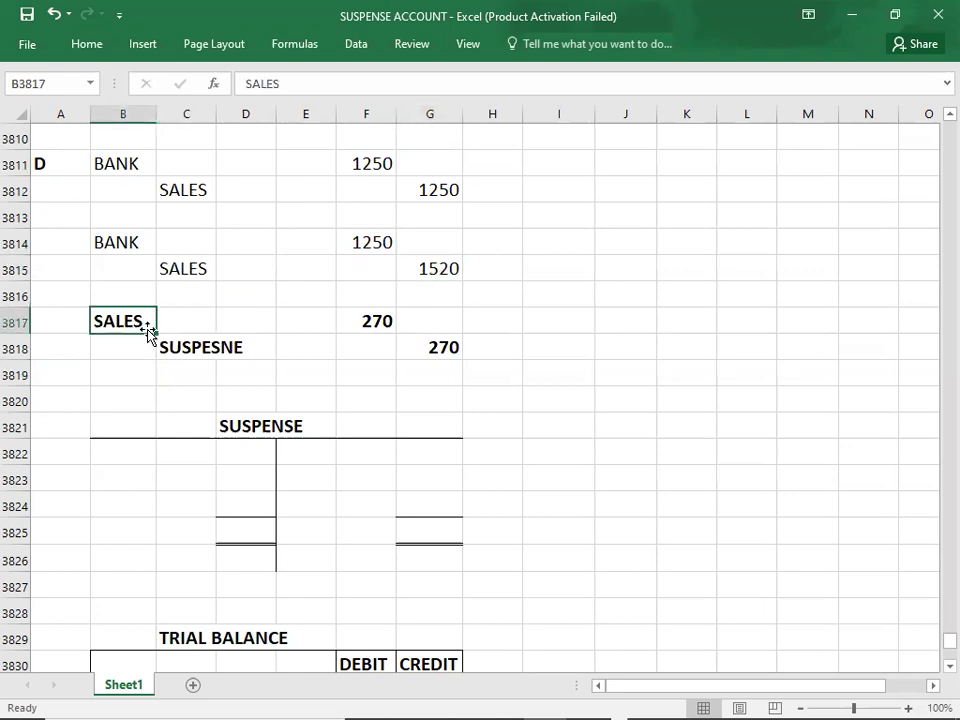
{"action": "left_click", "coordinate": [169, 354]}
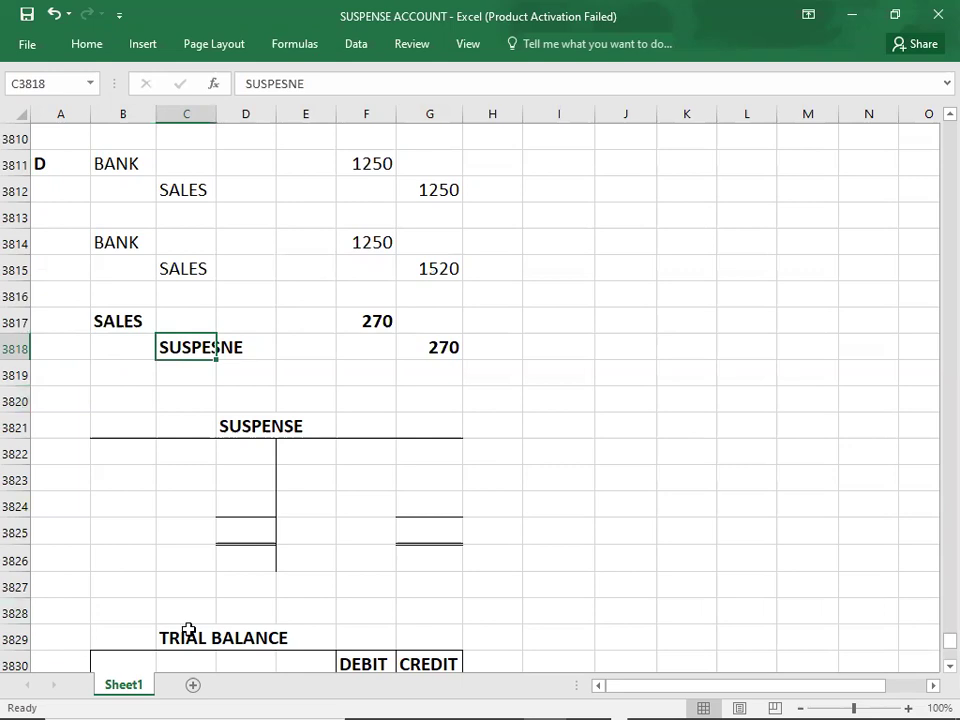
{"action": "left_click", "coordinate": [348, 451]}
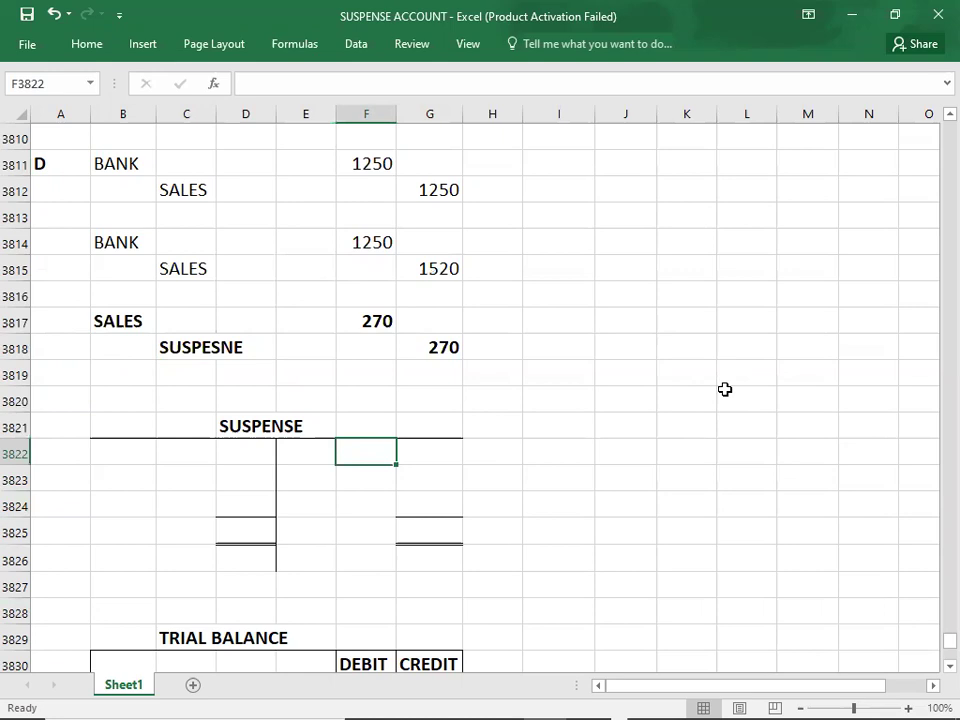
{"action": "key", "text": "alt+Tab"}
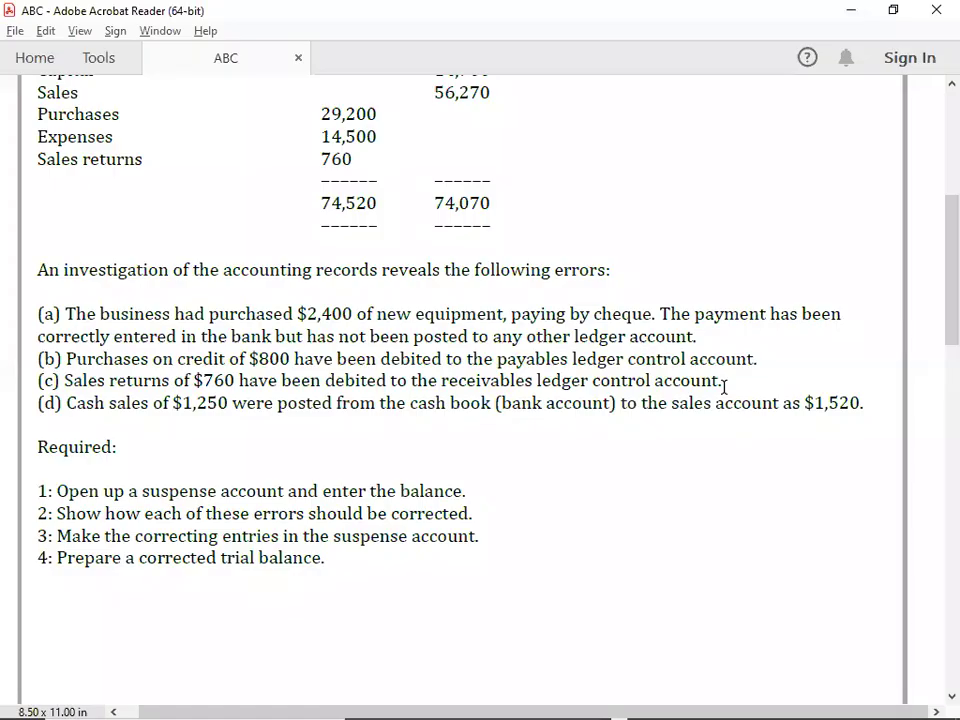
{"action": "scroll", "coordinate": [724, 385], "scroll_direction": "up", "scroll_amount": 3}
{"action": "scroll", "coordinate": [726, 396], "scroll_direction": "up", "scroll_amount": 3}
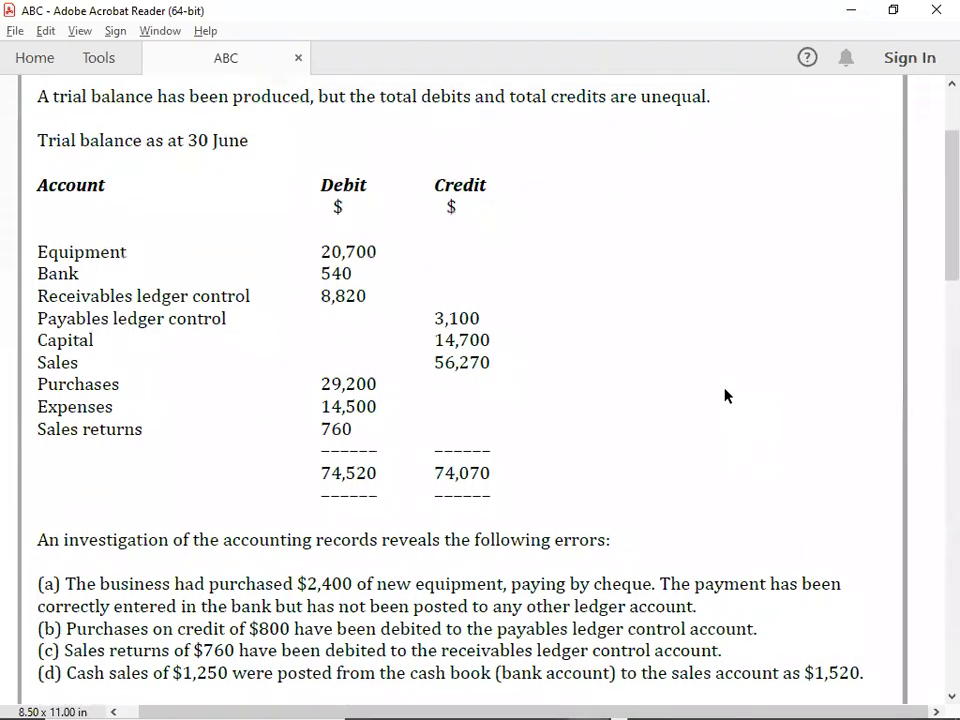
{"action": "scroll", "coordinate": [726, 396], "scroll_direction": "up", "scroll_amount": 1}
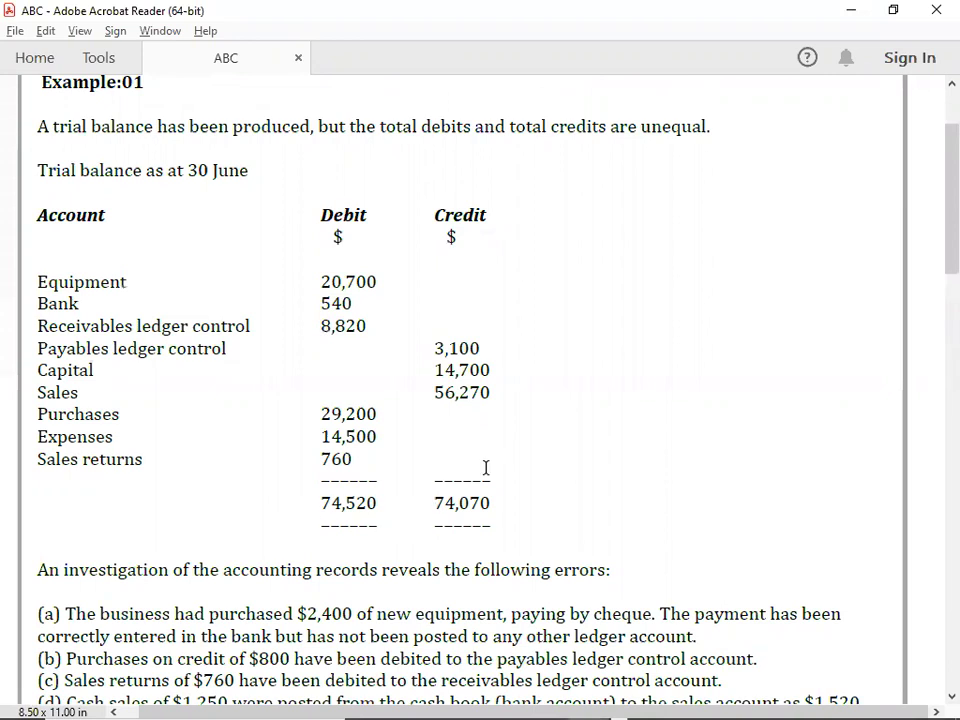
{"action": "key", "text": "alt+Tab"}
{"action": "type", "text": "BA."}
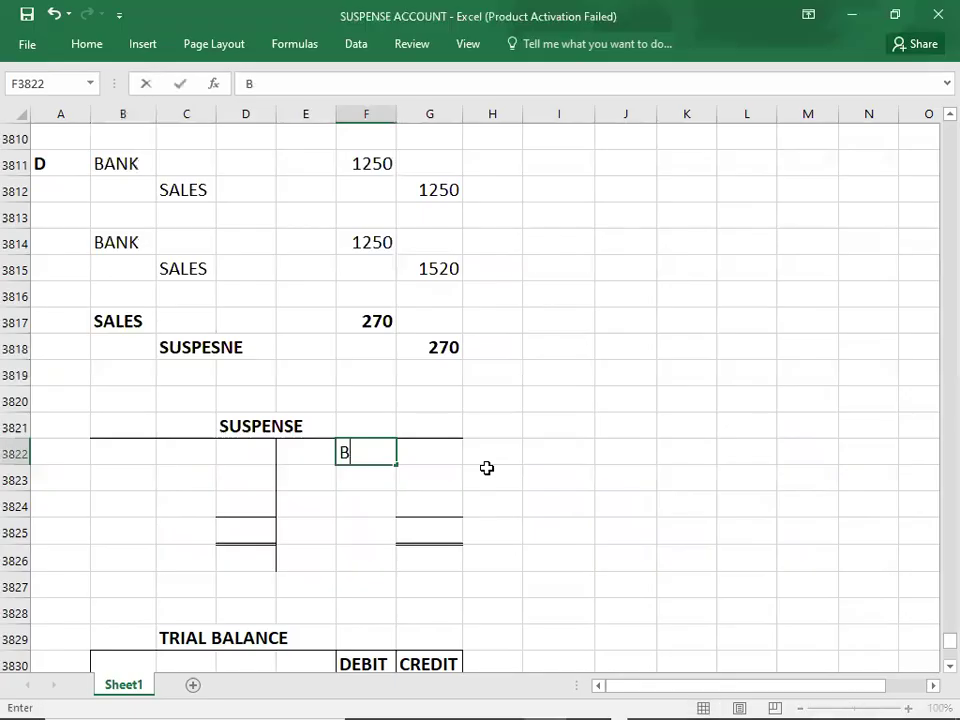
{"action": "key", "text": "Tab"}
{"action": "key", "text": "Left"}
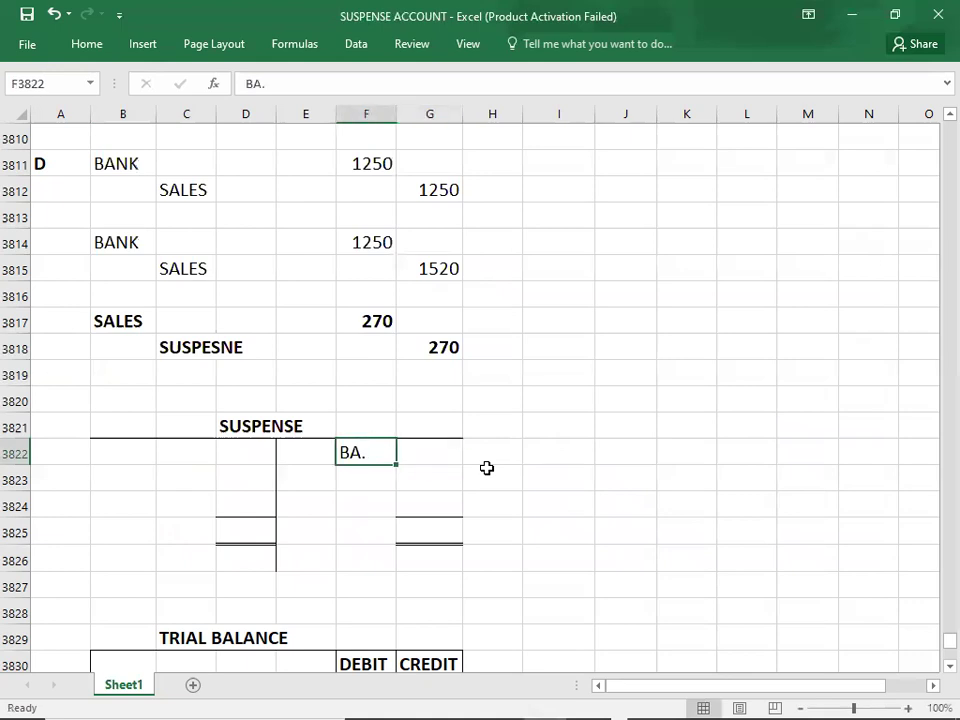
{"action": "type", "text": "BAL."}
{"action": "key", "text": "Tab"}
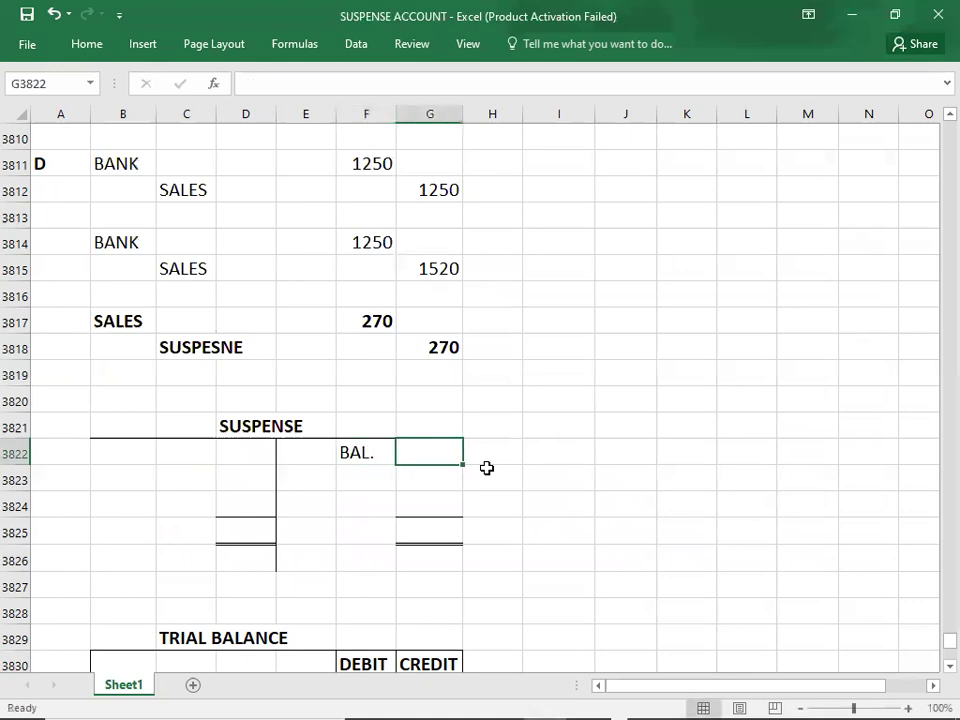
Step: Enter 450 in G3822 as the opening balance on the credit side of the SUSPENSE account
{"action": "type", "text": "420"}
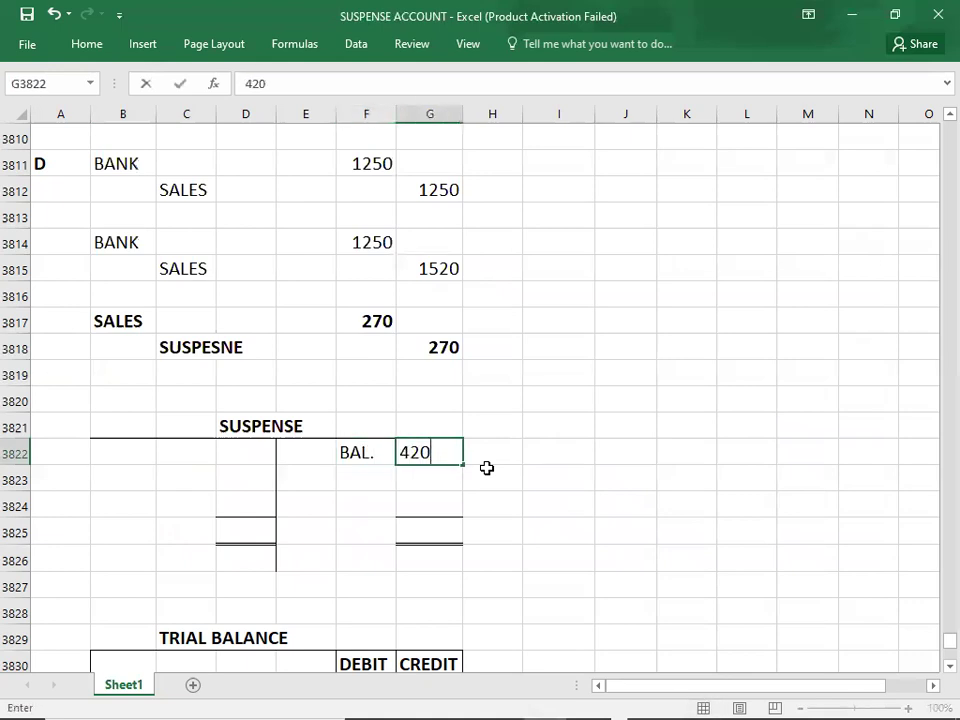
{"action": "key", "text": "BackSpace"}
{"action": "key", "text": "BackSpace"}
{"action": "type", "text": "50"}
{"action": "key", "text": "Return"}
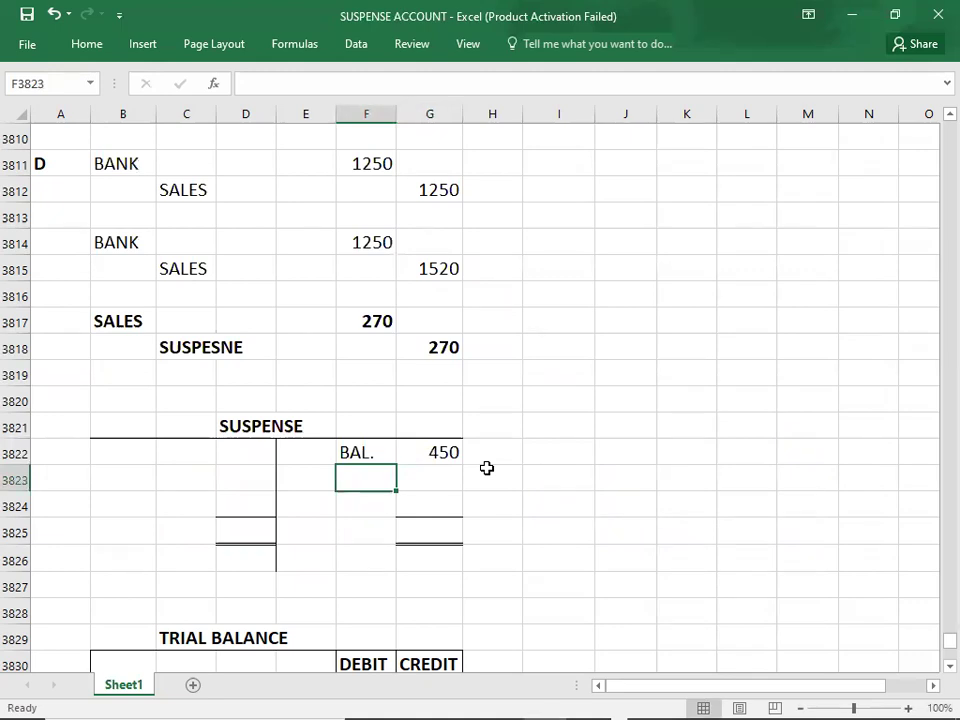
{"action": "left_click", "coordinate": [437, 452]}
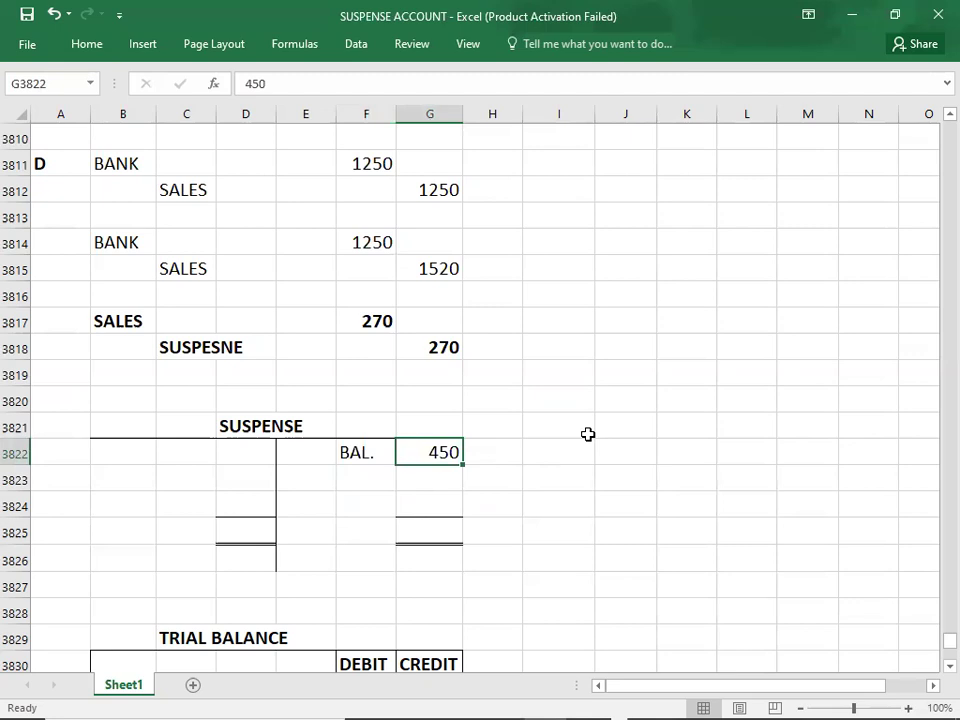
Step: Check the correcting entry for error A and post its suspense credit of 2400 in G3823 of the SUSPENSE account
{"action": "key", "text": "Up"}
{"action": "key", "text": "Up"}
{"action": "key", "text": "Up"}
{"action": "key", "text": "Up"}
{"action": "key", "text": "Up"}
{"action": "key", "text": "Up"}
{"action": "key", "text": "Up"}
{"action": "key", "text": "Up"}
{"action": "key", "text": "Up"}
{"action": "key", "text": "Up"}
{"action": "key", "text": "Up"}
{"action": "key", "text": "Up"}
{"action": "key", "text": "Up"}
{"action": "key", "text": "Up"}
{"action": "key", "text": "Up"}
{"action": "key", "text": "Up"}
{"action": "key", "text": "Up"}
{"action": "key", "text": "Up"}
{"action": "key", "text": "Up"}
{"action": "key", "text": "Up"}
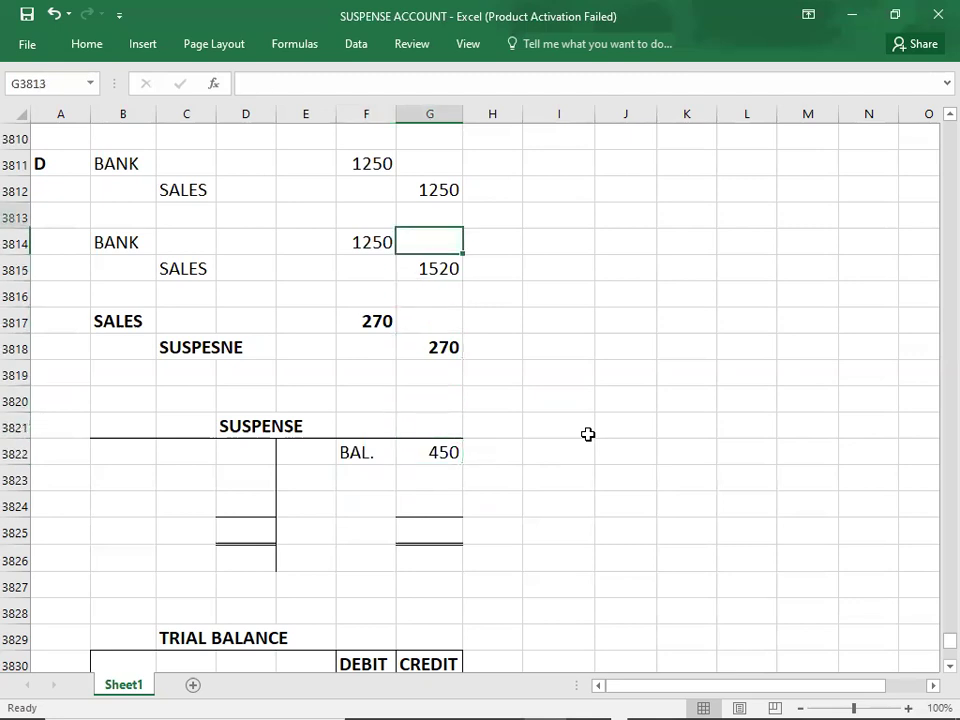
{"action": "key", "text": "Up"}
{"action": "key", "text": "Up"}
{"action": "key", "text": "Up"}
{"action": "key", "text": "Up"}
{"action": "key", "text": "Up"}
{"action": "key", "text": "Up"}
{"action": "key", "text": "Up"}
{"action": "key", "text": "Up"}
{"action": "key", "text": "Up"}
{"action": "key", "text": "Up"}
{"action": "key", "text": "Up"}
{"action": "key", "text": "Up"}
{"action": "key", "text": "Up"}
{"action": "key", "text": "Up"}
{"action": "key", "text": "Up"}
{"action": "key", "text": "Up"}
{"action": "key", "text": "Up"}
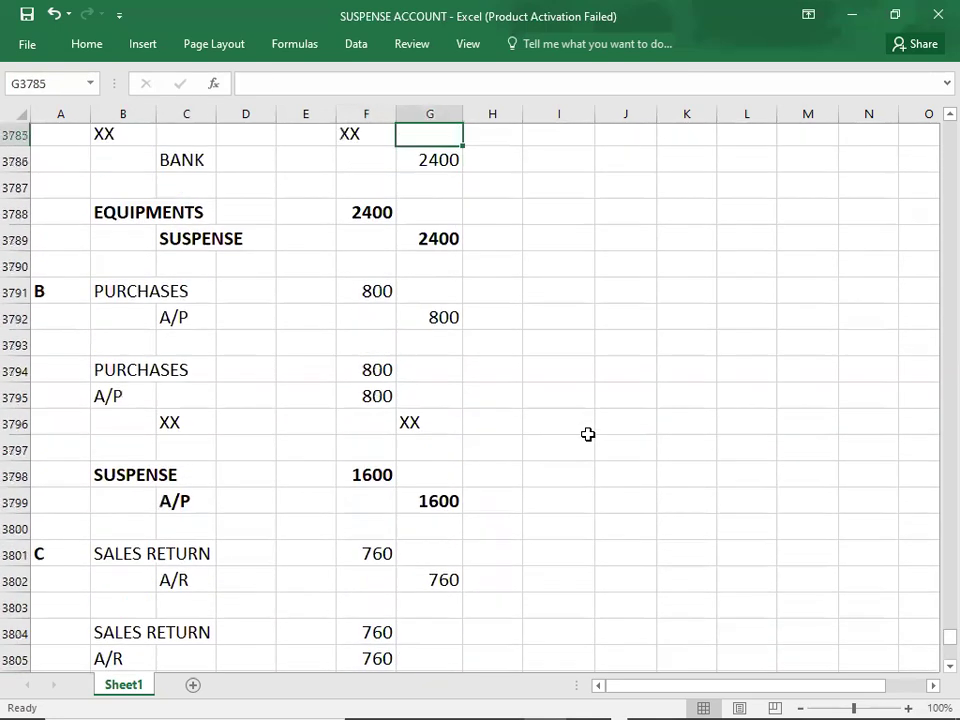
{"action": "key", "text": "Up"}
{"action": "key", "text": "Down"}
{"action": "key", "text": "Down"}
{"action": "key", "text": "Down"}
{"action": "key", "text": "Down"}
{"action": "key", "text": "Down"}
{"action": "key", "text": "Down"}
{"action": "key", "text": "Down"}
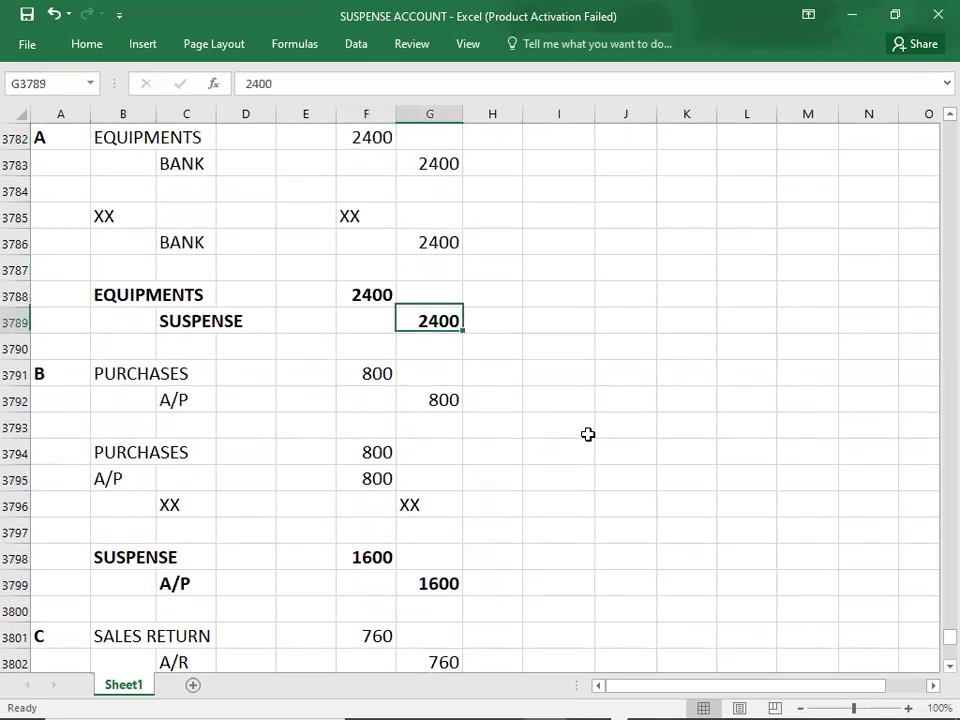
{"action": "key", "text": "Down"}
{"action": "key", "text": "Down"}
{"action": "key", "text": "Down"}
{"action": "key", "text": "Down"}
{"action": "key", "text": "Down"}
{"action": "key", "text": "Down"}
{"action": "key", "text": "Down"}
{"action": "key", "text": "Down"}
{"action": "key", "text": "Down"}
{"action": "key", "text": "Down"}
{"action": "key", "text": "Down"}
{"action": "key", "text": "Down"}
{"action": "key", "text": "Down"}
{"action": "key", "text": "Down"}
{"action": "key", "text": "Down"}
{"action": "key", "text": "Down"}
{"action": "key", "text": "Down"}
{"action": "key", "text": "Down"}
{"action": "key", "text": "Down"}
{"action": "key", "text": "Down"}
{"action": "key", "text": "Down"}
{"action": "key", "text": "Down"}
{"action": "key", "text": "Down"}
{"action": "key", "text": "Up"}
{"action": "key", "text": "Up"}
{"action": "key", "text": "Up"}
{"action": "key", "text": "Up"}
{"action": "key", "text": "F2"}
{"action": "type", "text": "2400"}
{"action": "key", "text": "Return"}
{"action": "key", "text": "Up"}
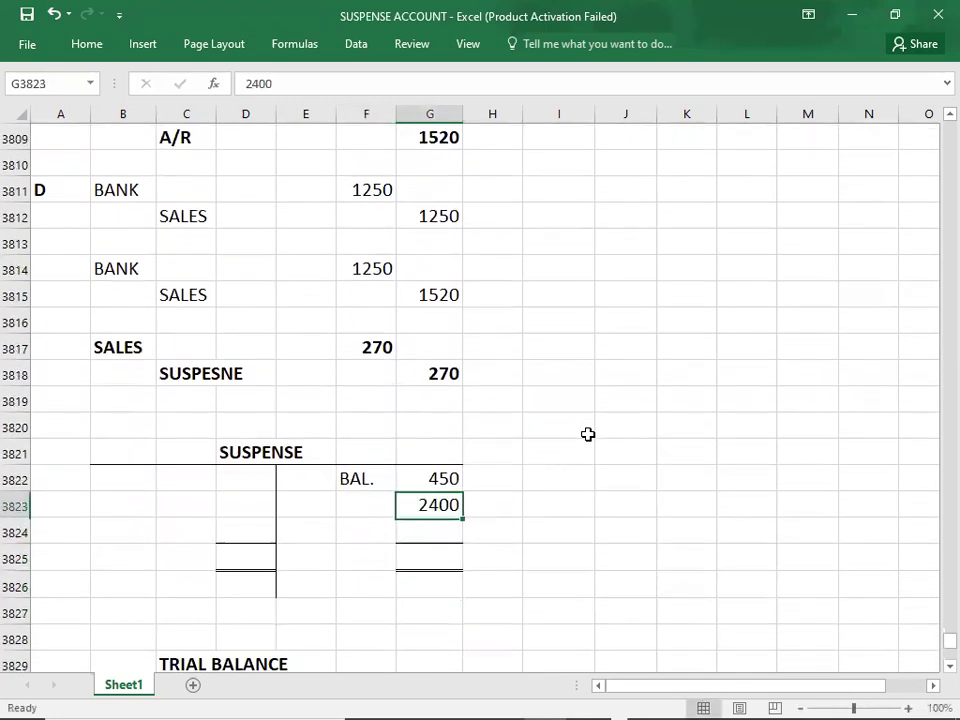
Step: Check the correcting entry for error B and post its suspense debit of 1600 in D3822 of the SUSPENSE account
{"action": "key", "text": "Up"}
{"action": "key", "text": "Up"}
{"action": "key", "text": "Up"}
{"action": "key", "text": "Up"}
{"action": "key", "text": "Up"}
{"action": "key", "text": "Up"}
{"action": "key", "text": "Up"}
{"action": "key", "text": "Up"}
{"action": "key", "text": "Up"}
{"action": "key", "text": "Up"}
{"action": "key", "text": "Up"}
{"action": "key", "text": "Up"}
{"action": "key", "text": "Up"}
{"action": "key", "text": "Up"}
{"action": "key", "text": "Up"}
{"action": "key", "text": "Up"}
{"action": "key", "text": "Up"}
{"action": "key", "text": "Up"}
{"action": "key", "text": "Up"}
{"action": "key", "text": "Up"}
{"action": "key", "text": "Up"}
{"action": "key", "text": "Up"}
{"action": "key", "text": "Up"}
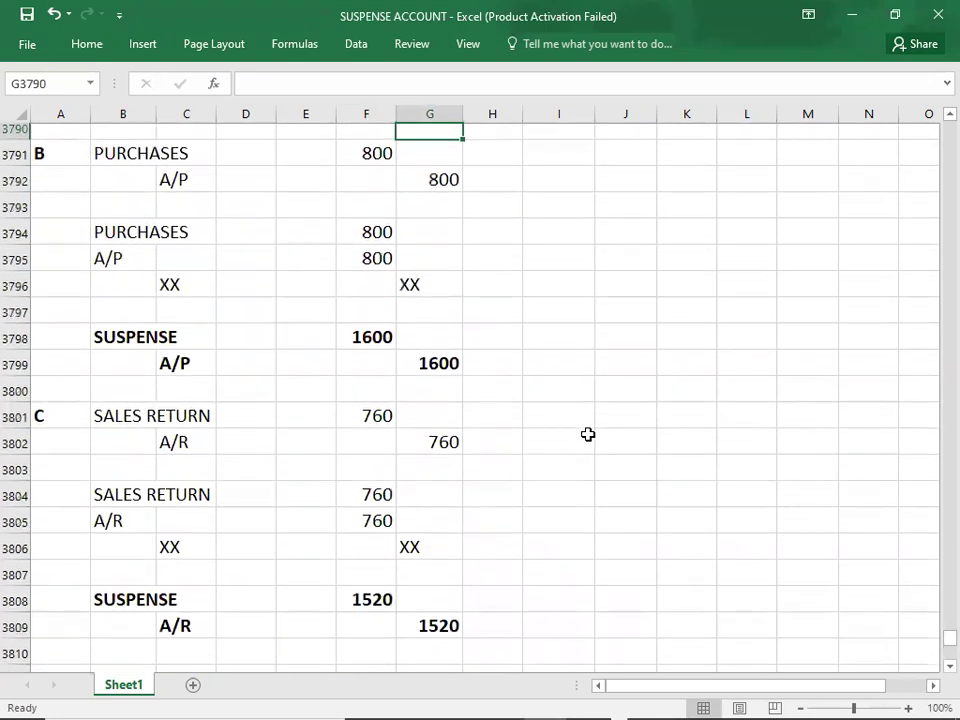
{"action": "key", "text": "Down"}
{"action": "key", "text": "Down"}
{"action": "key", "text": "Down"}
{"action": "key", "text": "Down"}
{"action": "key", "text": "Down"}
{"action": "key", "text": "Down"}
{"action": "key", "text": "Down"}
{"action": "key", "text": "Down"}
{"action": "key", "text": "Left"}
{"action": "key", "text": "Left"}
{"action": "key", "text": "Left"}
{"action": "key", "text": "Left"}
{"action": "key", "text": "Left"}
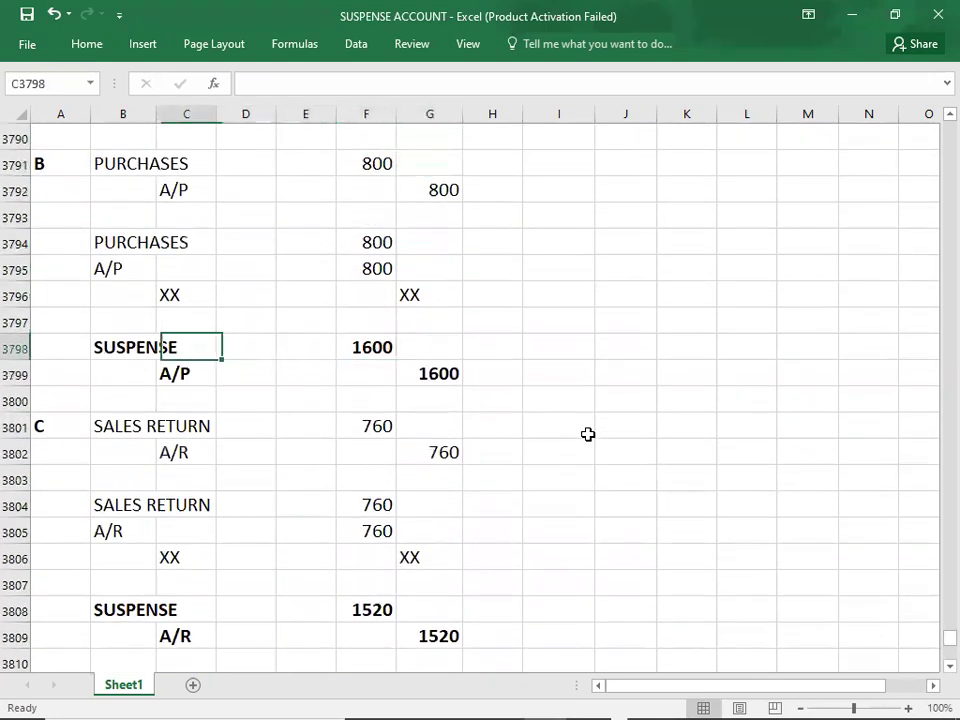
{"action": "key", "text": "Down"}
{"action": "key", "text": "Down"}
{"action": "key", "text": "Down"}
{"action": "key", "text": "Down"}
{"action": "key", "text": "Down"}
{"action": "key", "text": "Down"}
{"action": "key", "text": "Down"}
{"action": "key", "text": "Down"}
{"action": "key", "text": "Down"}
{"action": "key", "text": "Down"}
{"action": "key", "text": "Down"}
{"action": "key", "text": "Down"}
{"action": "key", "text": "Down"}
{"action": "key", "text": "Down"}
{"action": "key", "text": "Down"}
{"action": "key", "text": "Down"}
{"action": "key", "text": "Down"}
{"action": "key", "text": "Down"}
{"action": "key", "text": "Down"}
{"action": "key", "text": "Down"}
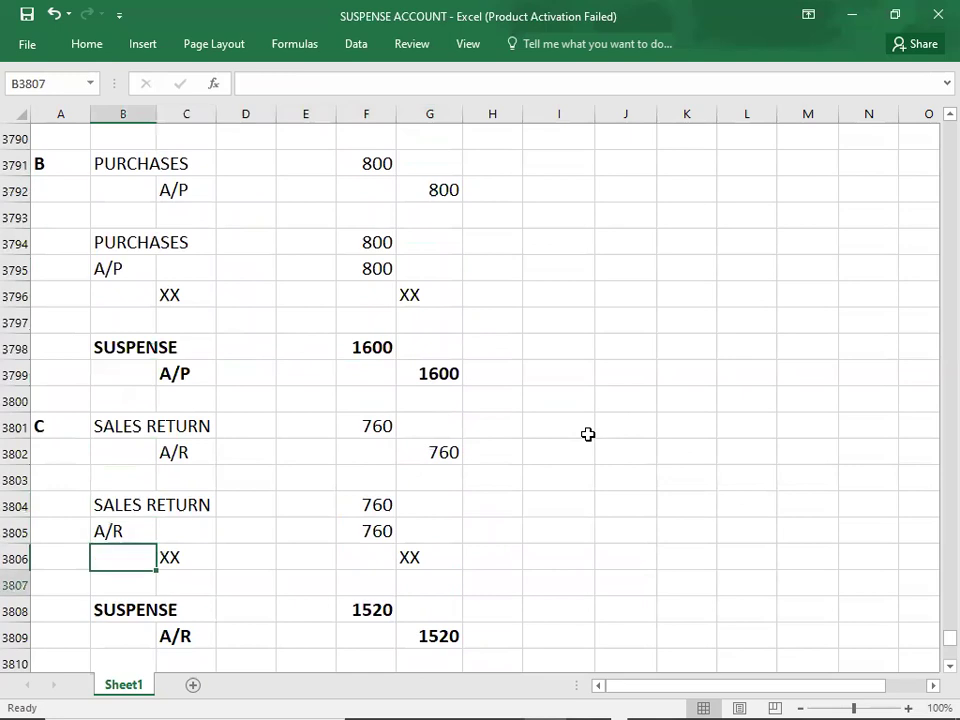
{"action": "key", "text": "Up"}
{"action": "key", "text": "Up"}
{"action": "key", "text": "Up"}
{"action": "key", "text": "Up"}
{"action": "key", "text": "Up"}
{"action": "key", "text": "Up"}
{"action": "key", "text": "Up"}
{"action": "key", "text": "Up"}
{"action": "key", "text": "Up"}
{"action": "key", "text": "Up"}
{"action": "key", "text": "Up"}
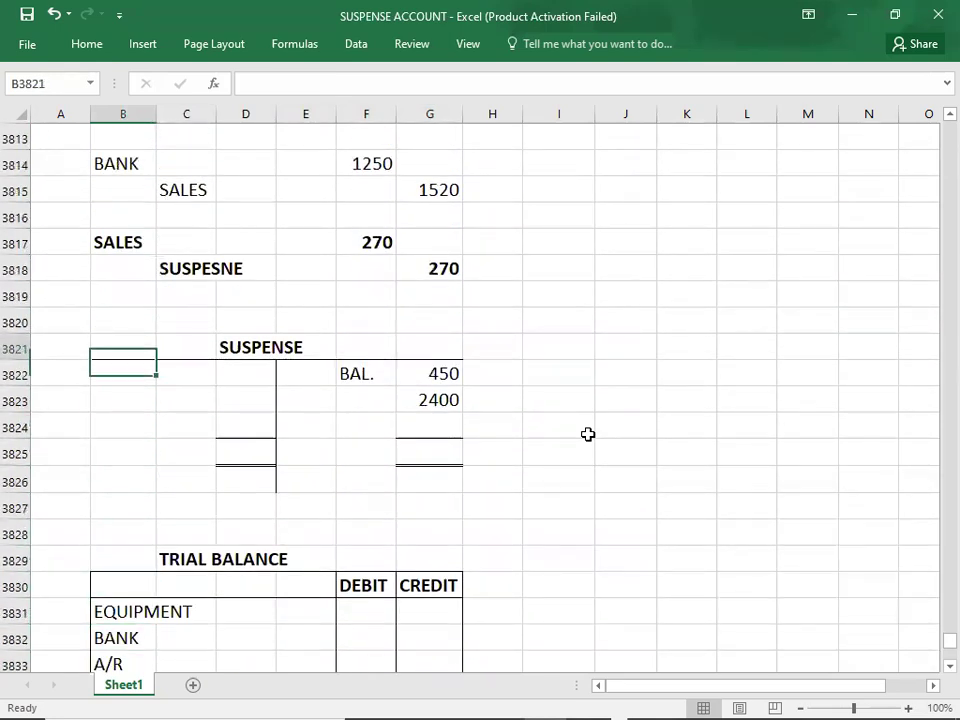
{"action": "key", "text": "Right"}
{"action": "key", "text": "Right"}
{"action": "key", "text": "Down"}
{"action": "type", "text": "160"}
{"action": "key", "text": "Return"}
{"action": "key", "text": "Up"}
{"action": "type", "text": "1600"}
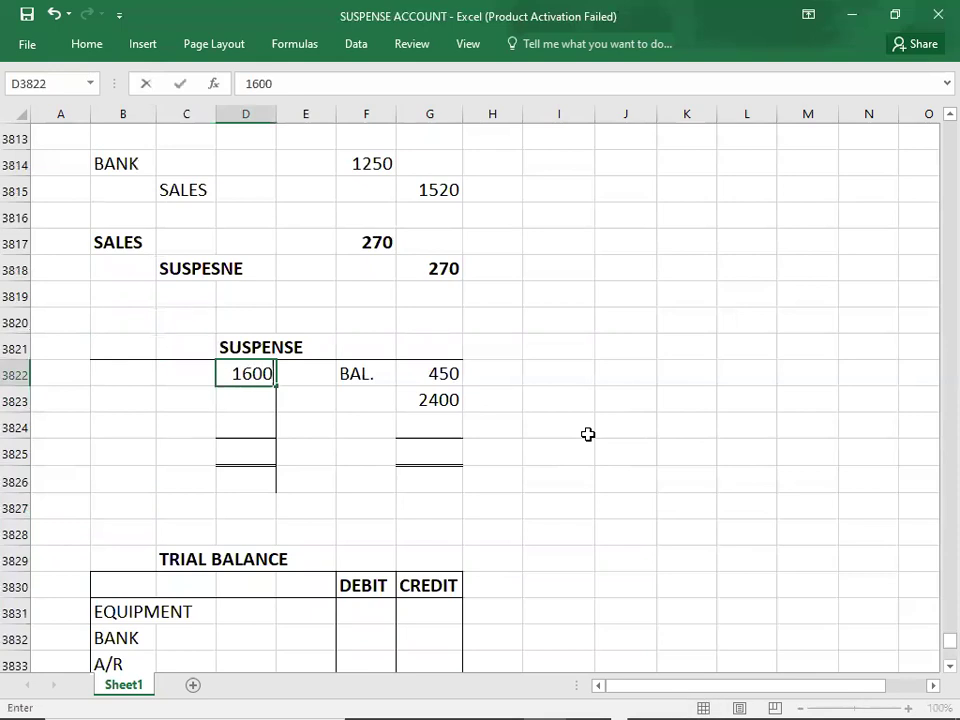
{"action": "key", "text": "Up"}
Step: Check the correcting entry for error C and post its suspense debit of 1520 in D3823 of the SUSPENSE account
{"action": "key", "text": "Up"}
{"action": "key", "text": "Up"}
{"action": "key", "text": "Up"}
{"action": "key", "text": "Up"}
{"action": "key", "text": "Up"}
{"action": "key", "text": "Up"}
{"action": "key", "text": "Up"}
{"action": "key", "text": "Up"}
{"action": "key", "text": "Up"}
{"action": "key", "text": "Up"}
{"action": "key", "text": "Up"}
{"action": "key", "text": "Up"}
{"action": "key", "text": "Up"}
{"action": "key", "text": "Up"}
{"action": "key", "text": "Up"}
{"action": "key", "text": "Up"}
{"action": "key", "text": "Up"}
{"action": "key", "text": "Up"}
{"action": "key", "text": "Up"}
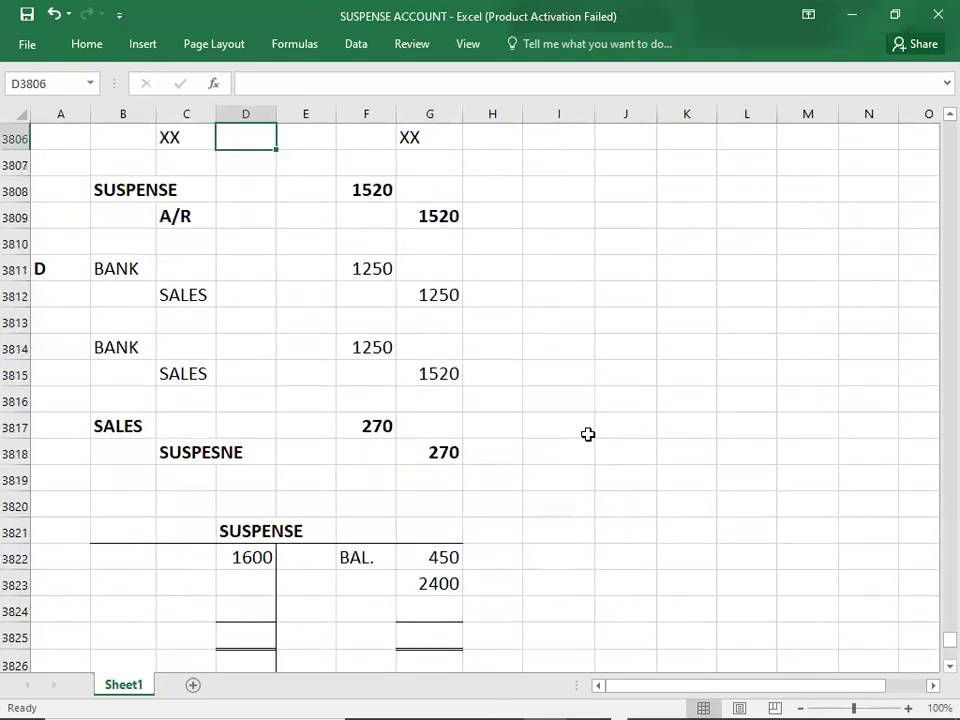
{"action": "key", "text": "Up"}
{"action": "key", "text": "Up"}
{"action": "key", "text": "Down"}
{"action": "key", "text": "Down"}
{"action": "key", "text": "Down"}
{"action": "key", "text": "Down"}
{"action": "key", "text": "Down"}
{"action": "key", "text": "Down"}
{"action": "key", "text": "Down"}
{"action": "key", "text": "Down"}
{"action": "key", "text": "Down"}
{"action": "key", "text": "Down"}
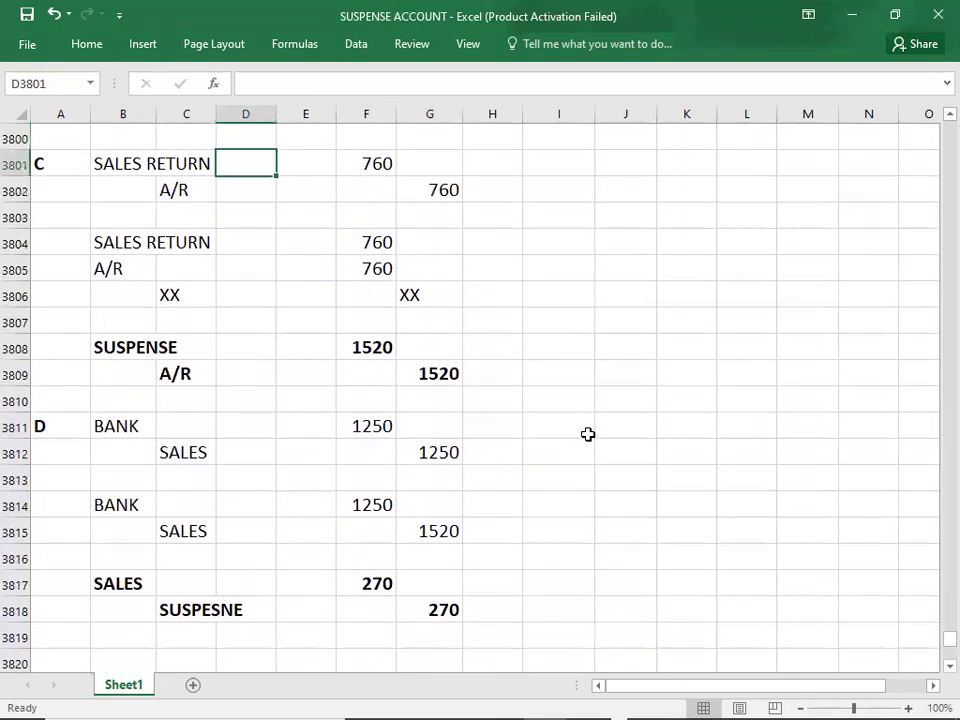
{"action": "key", "text": "Left"}
{"action": "key", "text": "Up"}
{"action": "key", "text": "Up"}
{"action": "key", "text": "Left"}
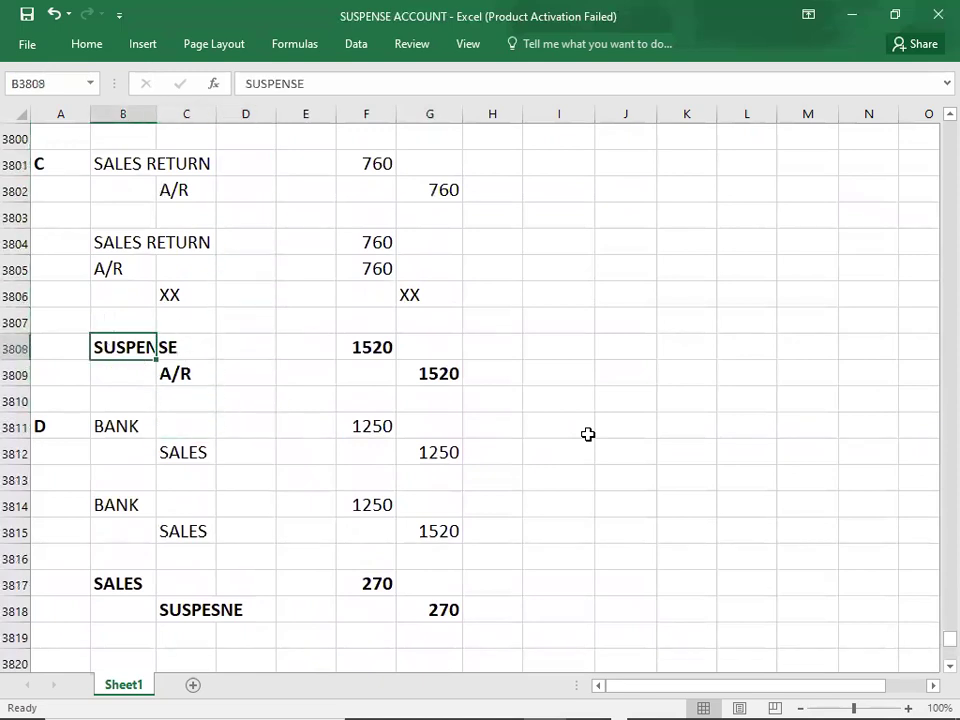
{"action": "key", "text": "Down"}
{"action": "key", "text": "Down"}
{"action": "key", "text": "Down"}
{"action": "key", "text": "Down"}
{"action": "key", "text": "Down"}
{"action": "key", "text": "Down"}
{"action": "key", "text": "Down"}
{"action": "key", "text": "Down"}
{"action": "key", "text": "Down"}
{"action": "key", "text": "Down"}
{"action": "key", "text": "Down"}
{"action": "key", "text": "Down"}
{"action": "key", "text": "Down"}
{"action": "key", "text": "Down"}
{"action": "key", "text": "Down"}
{"action": "key", "text": "Down"}
{"action": "key", "text": "Down"}
{"action": "key", "text": "Down"}
{"action": "key", "text": "Down"}
{"action": "key", "text": "Down"}
{"action": "key", "text": "Down"}
{"action": "key", "text": "Up"}
{"action": "key", "text": "Up"}
{"action": "key", "text": "Up"}
{"action": "key", "text": "Up"}
{"action": "key", "text": "Up"}
{"action": "key", "text": "Up"}
{"action": "key", "text": "Up"}
{"action": "key", "text": "Up"}
{"action": "key", "text": "Up"}
{"action": "key", "text": "Up"}
{"action": "key", "text": "Up"}
{"action": "key", "text": "Up"}
{"action": "key", "text": "Right"}
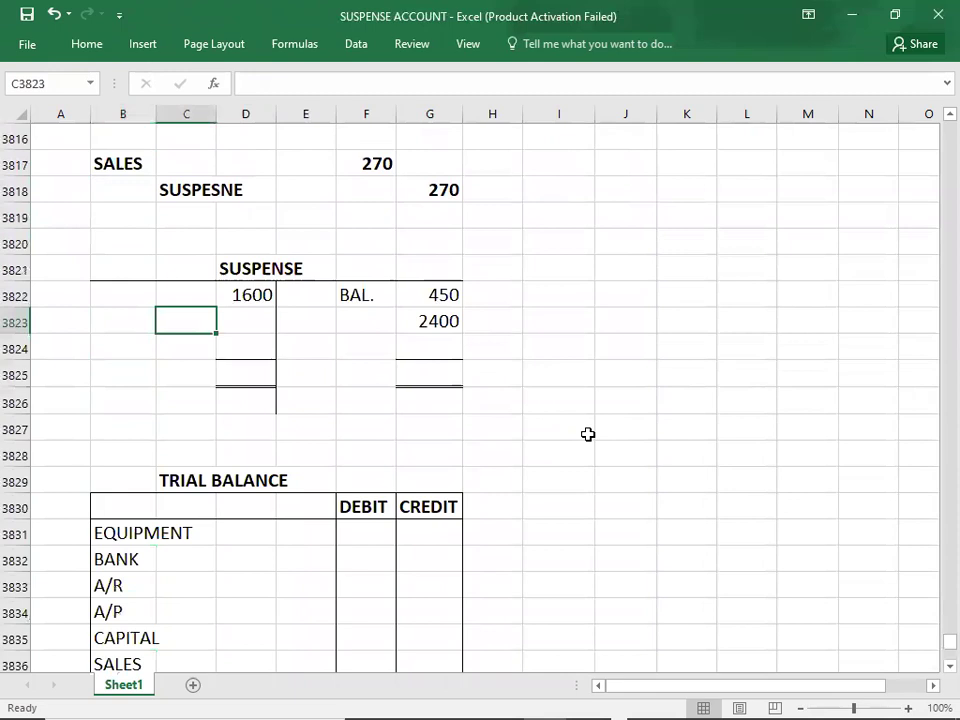
{"action": "key", "text": "Right"}
{"action": "type", "text": "1520"}
{"action": "key", "text": "Return"}
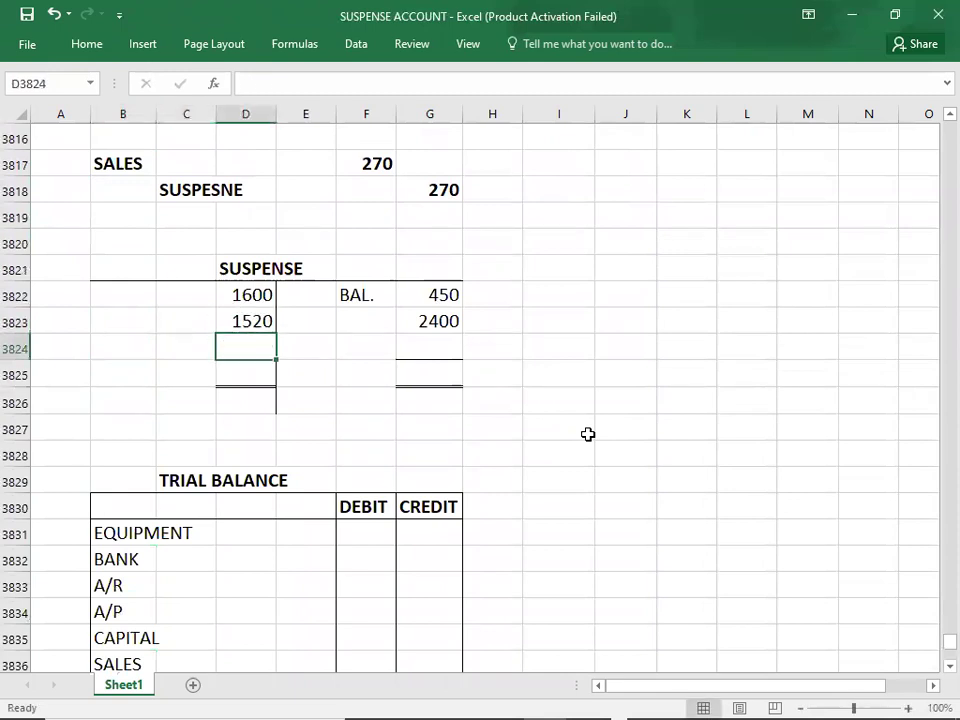
Step: Check the correcting entry for error D and post its suspense credit of 270 in G3824 of the SUSPENSE account
{"action": "key", "text": "Up"}
{"action": "key", "text": "Up"}
{"action": "key", "text": "Up"}
{"action": "key", "text": "Up"}
{"action": "key", "text": "Up"}
{"action": "key", "text": "Up"}
{"action": "key", "text": "Up"}
{"action": "key", "text": "Up"}
{"action": "key", "text": "Up"}
{"action": "key", "text": "Up"}
{"action": "key", "text": "Up"}
{"action": "key", "text": "Up"}
{"action": "key", "text": "Up"}
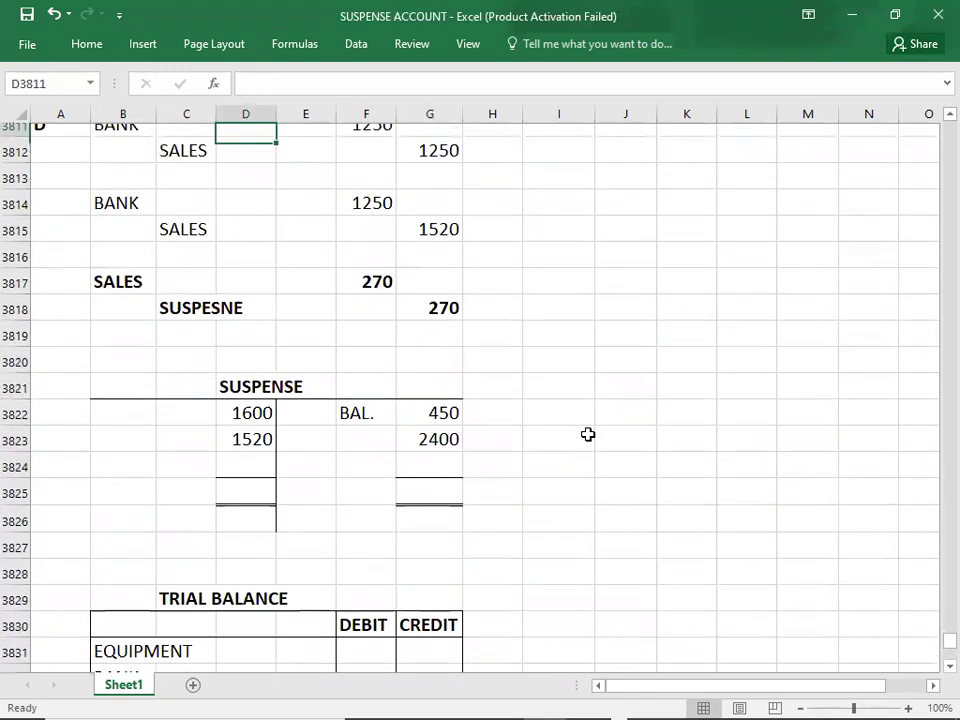
{"action": "key", "text": "Down"}
{"action": "key", "text": "Down"}
{"action": "key", "text": "Down"}
{"action": "key", "text": "Down"}
{"action": "key", "text": "Down"}
{"action": "key", "text": "Down"}
{"action": "key", "text": "Down"}
{"action": "key", "text": "Right"}
{"action": "key", "text": "Right"}
{"action": "key", "text": "Right"}
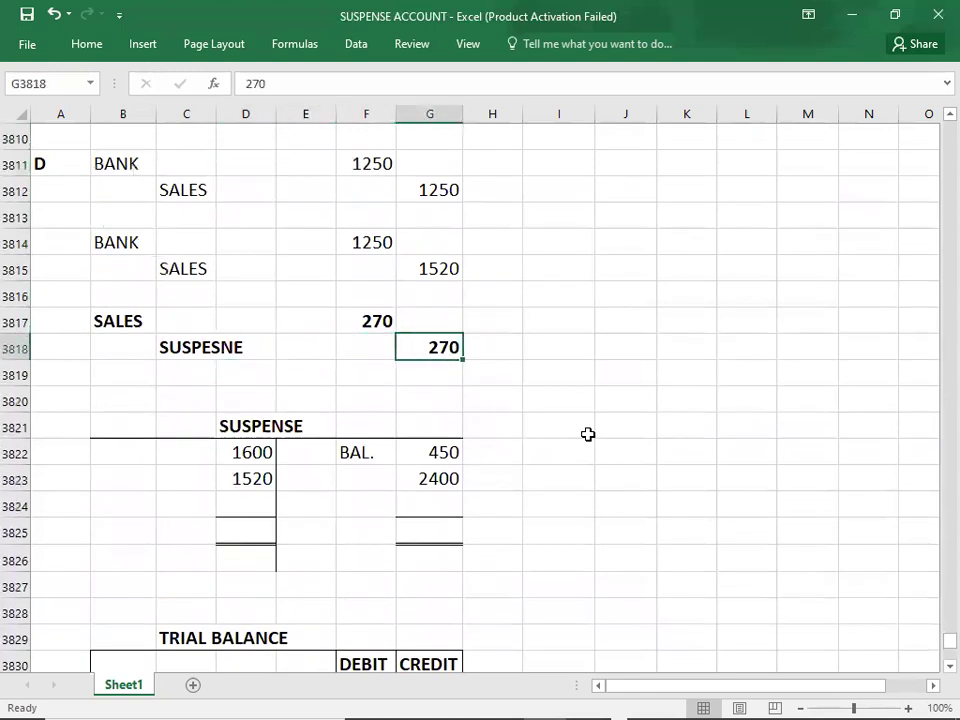
{"action": "key", "text": "Down"}
{"action": "key", "text": "Down"}
{"action": "key", "text": "Down"}
{"action": "key", "text": "Down"}
{"action": "key", "text": "Down"}
{"action": "key", "text": "Down"}
{"action": "type", "text": "270"}
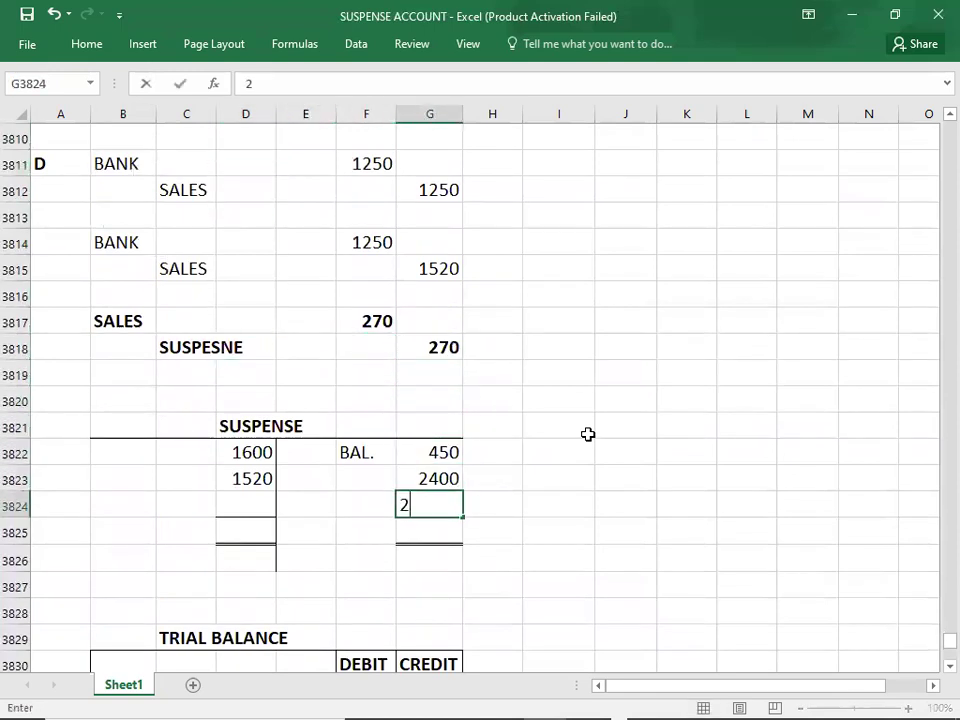
{"action": "key", "text": "Return"}
{"action": "key", "text": "Up"}
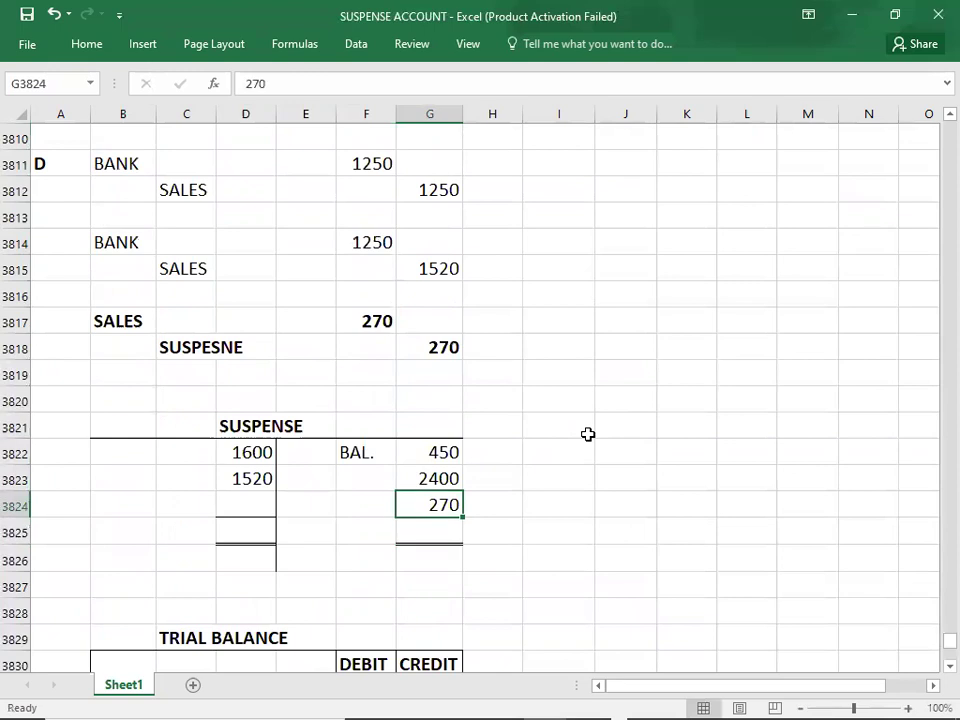
Step: Add up the credit and debit sides of the SUSPENSE account and enter 3120 as the debit total in D3825
{"action": "key", "text": "shift+Up"}
{"action": "key", "text": "shift+Up"}
{"action": "key", "text": "Down"}
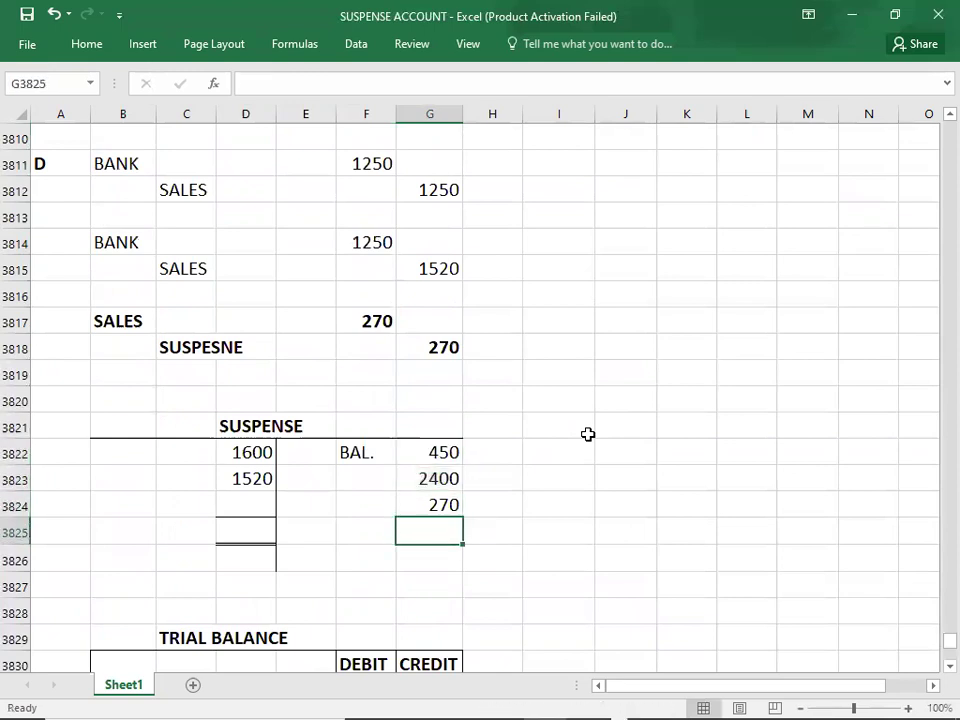
{"action": "key", "text": "Left"}
{"action": "key", "text": "Left"}
{"action": "key", "text": "Left"}
{"action": "key", "text": "Up"}
{"action": "key", "text": "Up"}
{"action": "key", "text": "shift+Up"}
{"action": "key", "text": "shift+Up"}
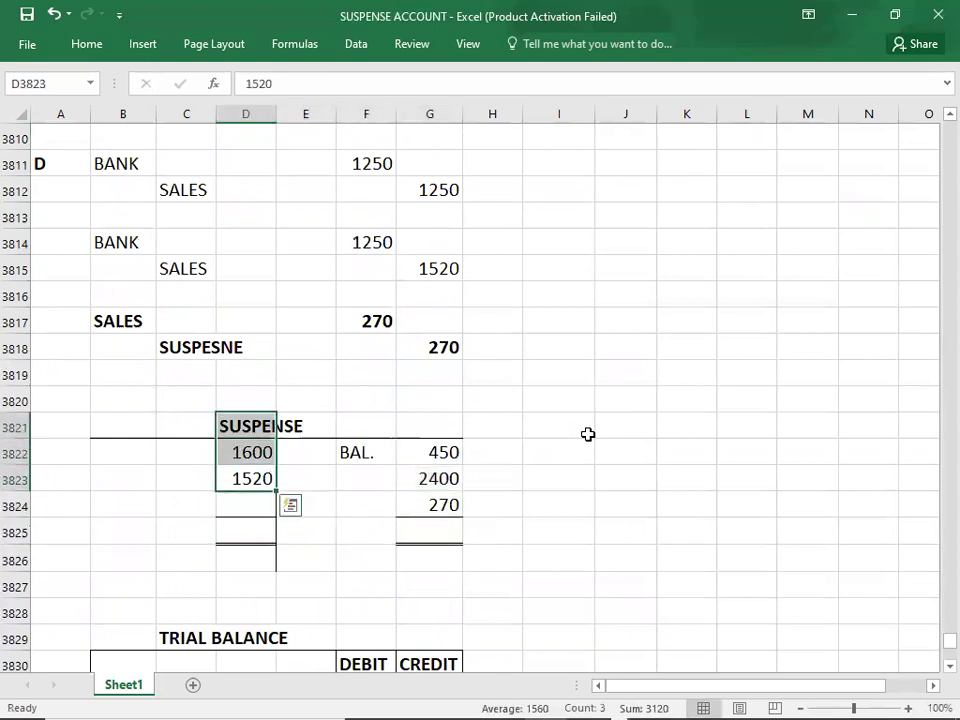
{"action": "key", "text": "Down"}
{"action": "key", "text": "Down"}
{"action": "key", "text": "F2"}
{"action": "type", "text": "3120"}
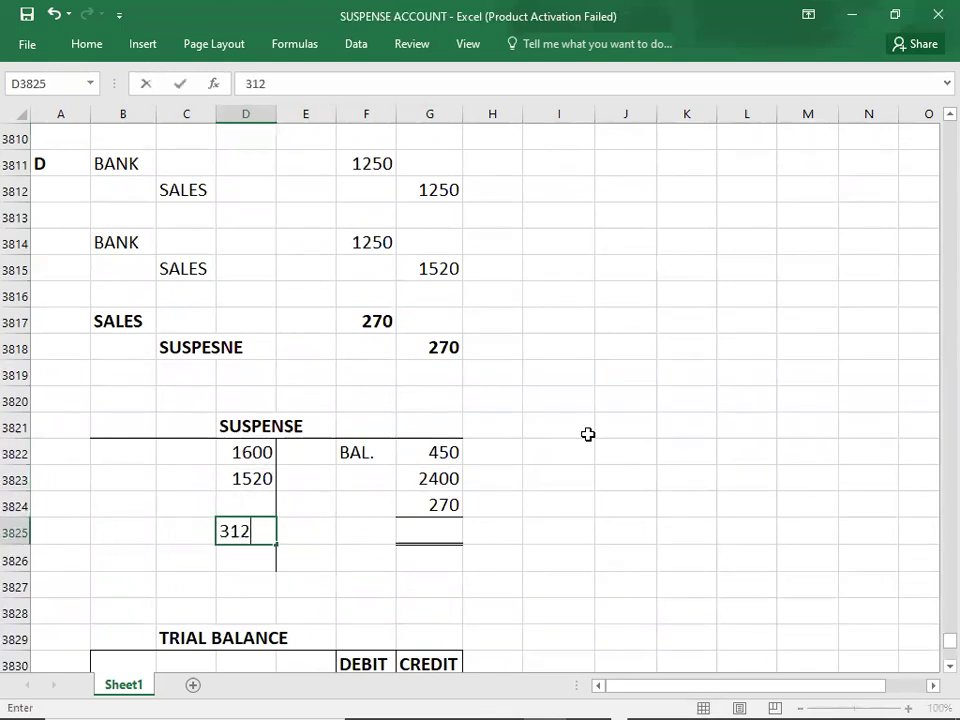
Step: Enter 3120 as the credit total of the SUSPENSE account in G3825
{"action": "key", "text": "Right"}
{"action": "key", "text": "Right"}
{"action": "key", "text": "Right"}
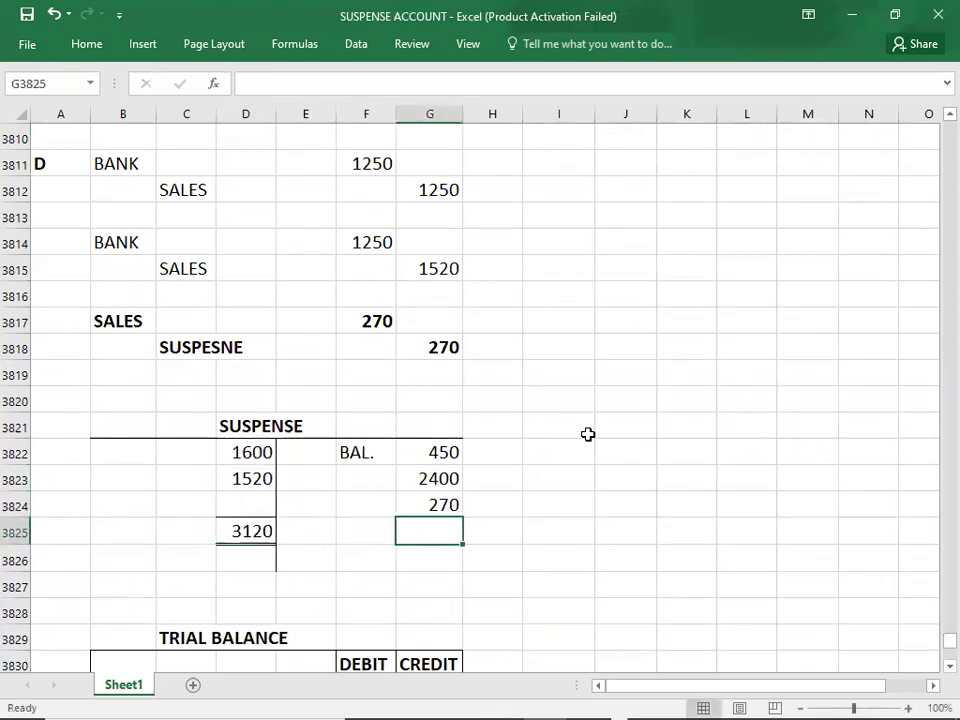
{"action": "type", "text": "3120"}
{"action": "key", "text": "Return"}
{"action": "key", "text": "Down"}
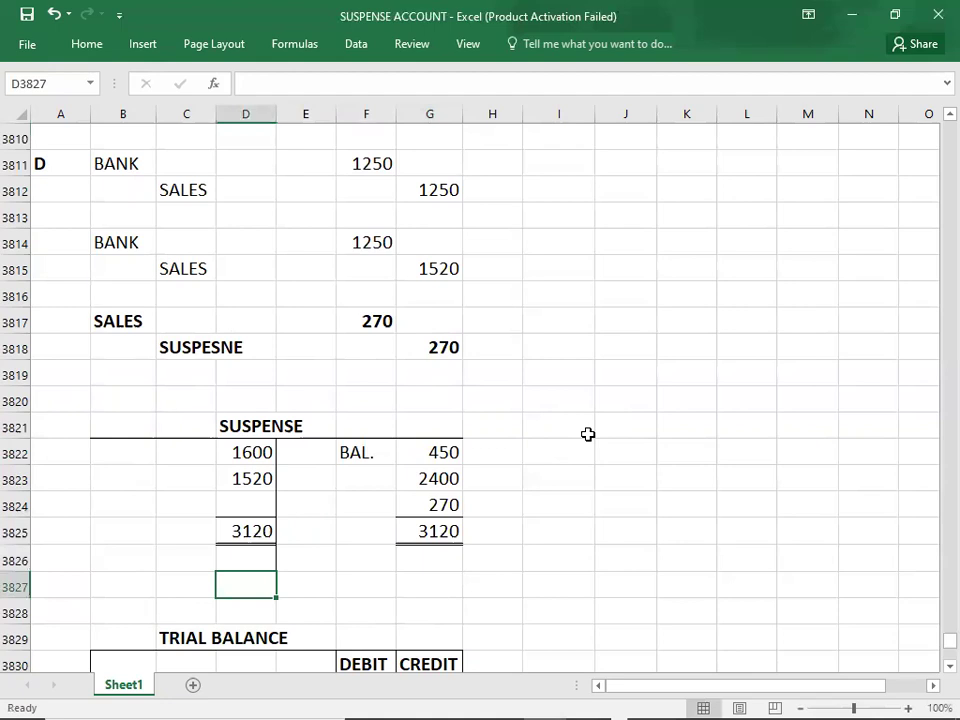
Step: Review the completed SUSPENSE account, its opening balance, and the blank TRIAL BALANCE table below it
{"action": "key", "text": "Down"}
{"action": "key", "text": "Down"}
{"action": "key", "text": "Down"}
{"action": "key", "text": "Down"}
{"action": "key", "text": "Down"}
{"action": "key", "text": "Down"}
{"action": "key", "text": "Down"}
{"action": "key", "text": "Down"}
{"action": "key", "text": "Down"}
{"action": "key", "text": "Down"}
{"action": "key", "text": "Down"}
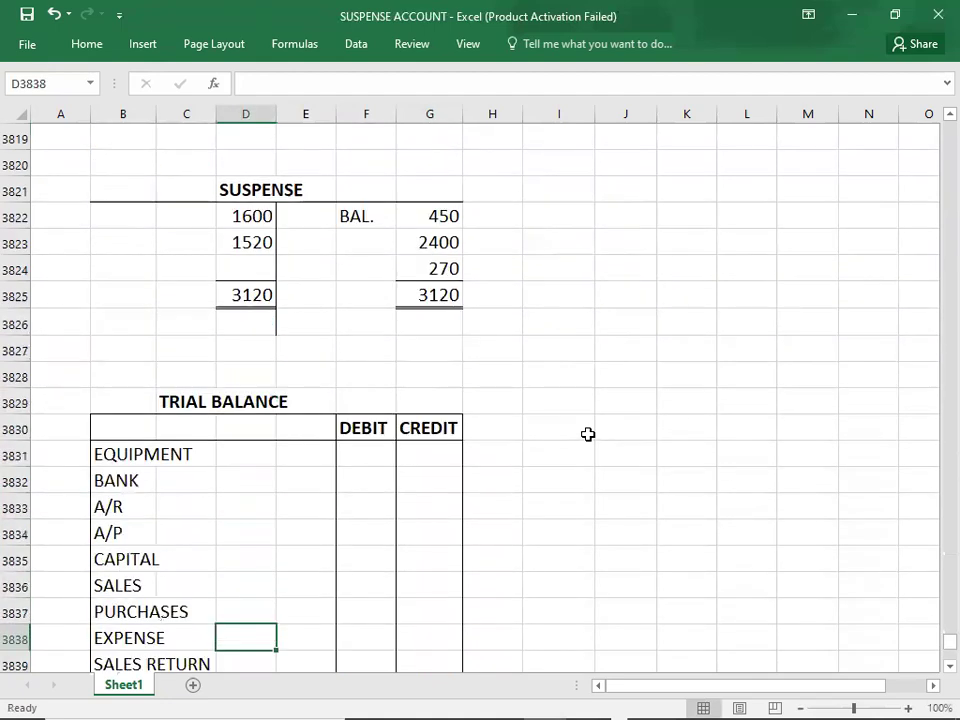
{"action": "left_click", "coordinate": [419, 226]}
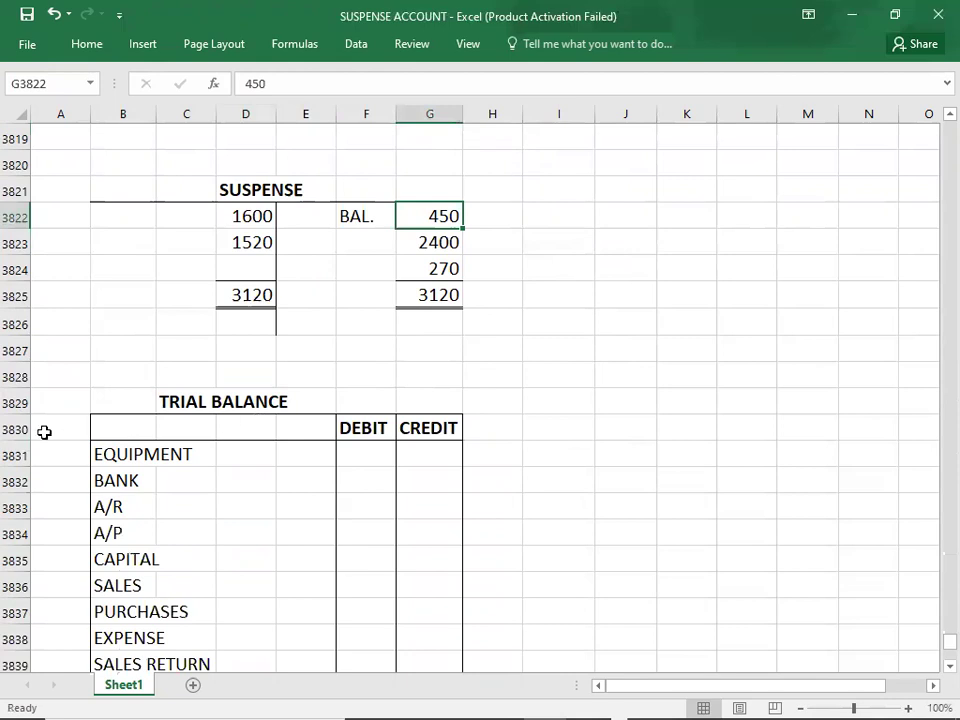
{"action": "left_click", "coordinate": [62, 218]}
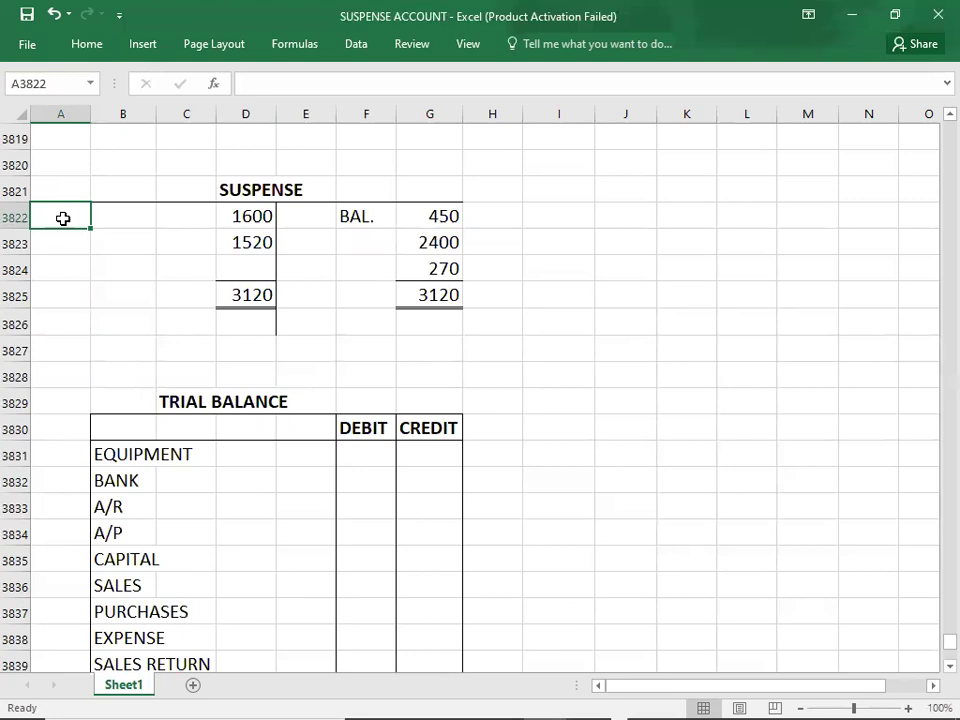
{"action": "left_click", "coordinate": [56, 189]}
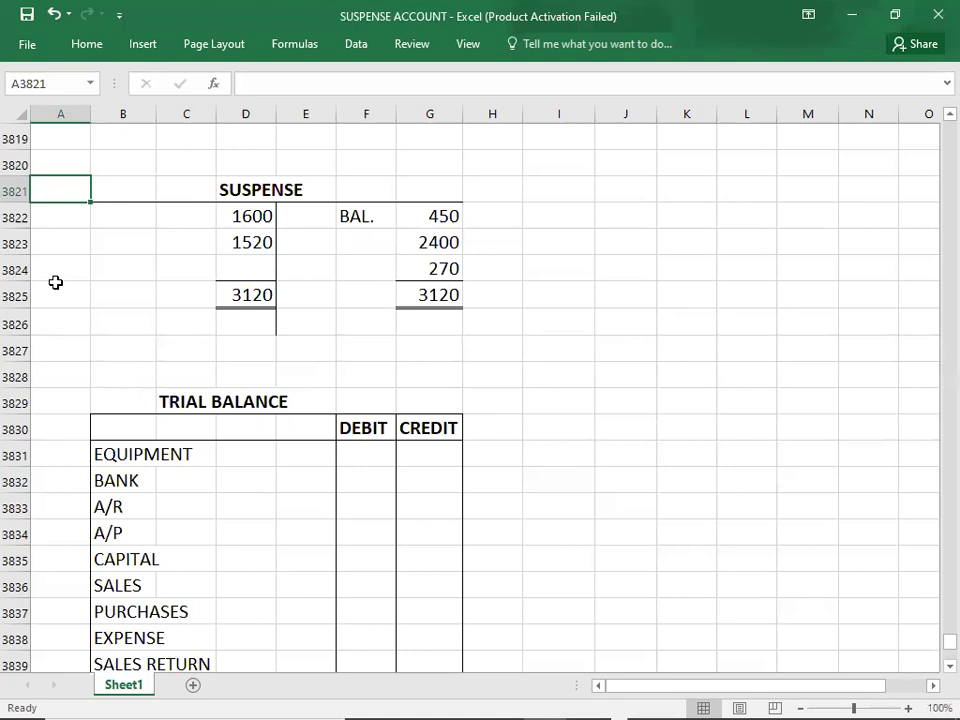
{"action": "key", "text": "Down"}
{"action": "key", "text": "Down"}
{"action": "key", "text": "Down"}
{"action": "key", "text": "Down"}
{"action": "key", "text": "Down"}
{"action": "key", "text": "Down"}
{"action": "key", "text": "Down"}
{"action": "key", "text": "Down"}
{"action": "key", "text": "Down"}
{"action": "key", "text": "Down"}
{"action": "key", "text": "Down"}
{"action": "key", "text": "Down"}
{"action": "key", "text": "Down"}
{"action": "key", "text": "Down"}
{"action": "key", "text": "Down"}
{"action": "key", "text": "Down"}
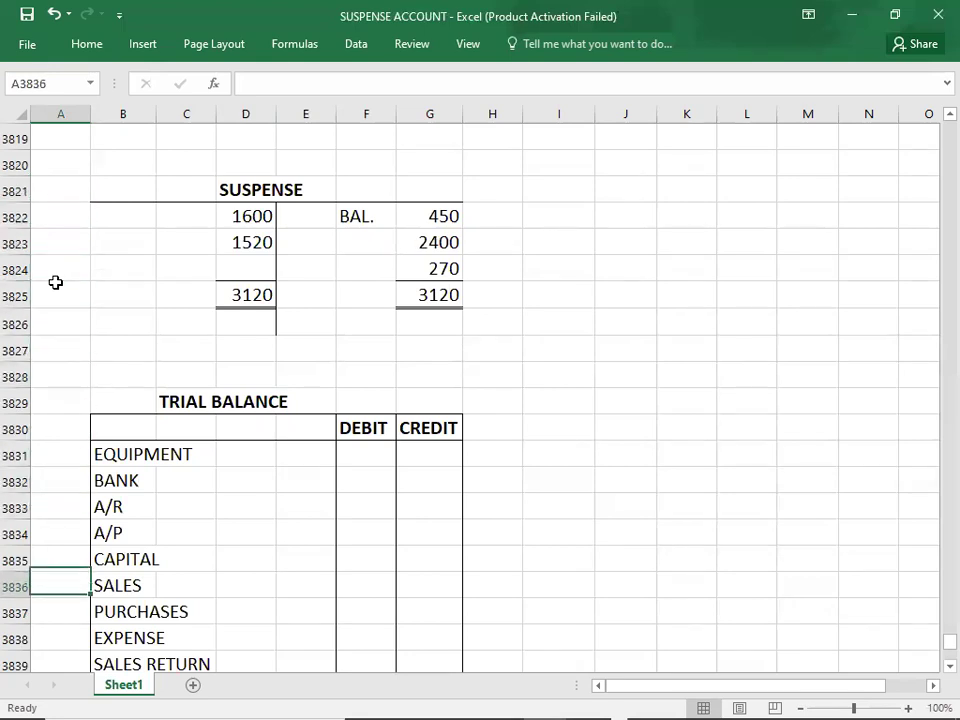
{"action": "key", "text": "Down"}
{"action": "key", "text": "Down"}
{"action": "key", "text": "Down"}
{"action": "key", "text": "Down"}
{"action": "key", "text": "Down"}
{"action": "key", "text": "Down"}
{"action": "key", "text": "Down"}
{"action": "key", "text": "Down"}
{"action": "key", "text": "Down"}
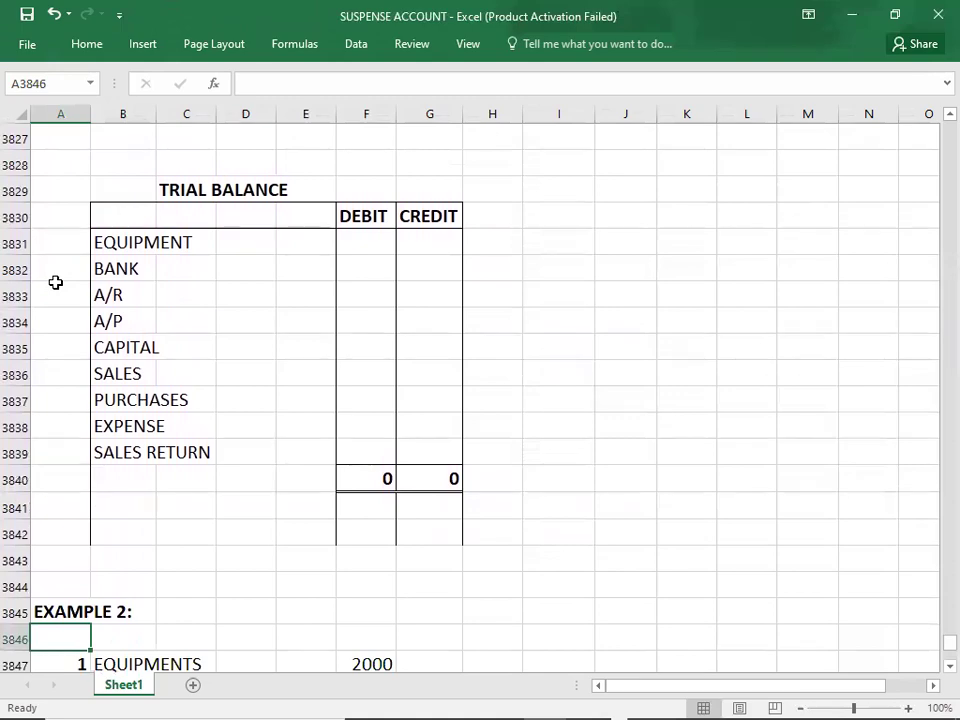
Step: Switch to the ABC PDF and read the required tasks and the original trial balance figures for Example 01
{"action": "key", "text": "alt+Tab"}
{"action": "scroll", "coordinate": [55, 282], "scroll_direction": "down", "scroll_amount": 1}
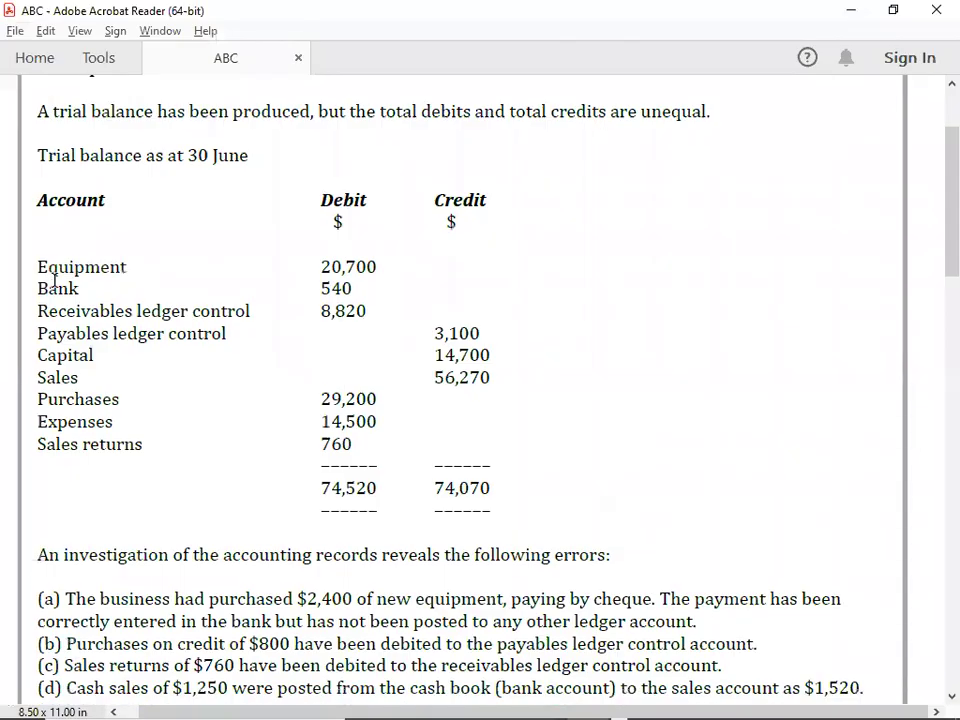
{"action": "scroll", "coordinate": [55, 282], "scroll_direction": "down", "scroll_amount": 5}
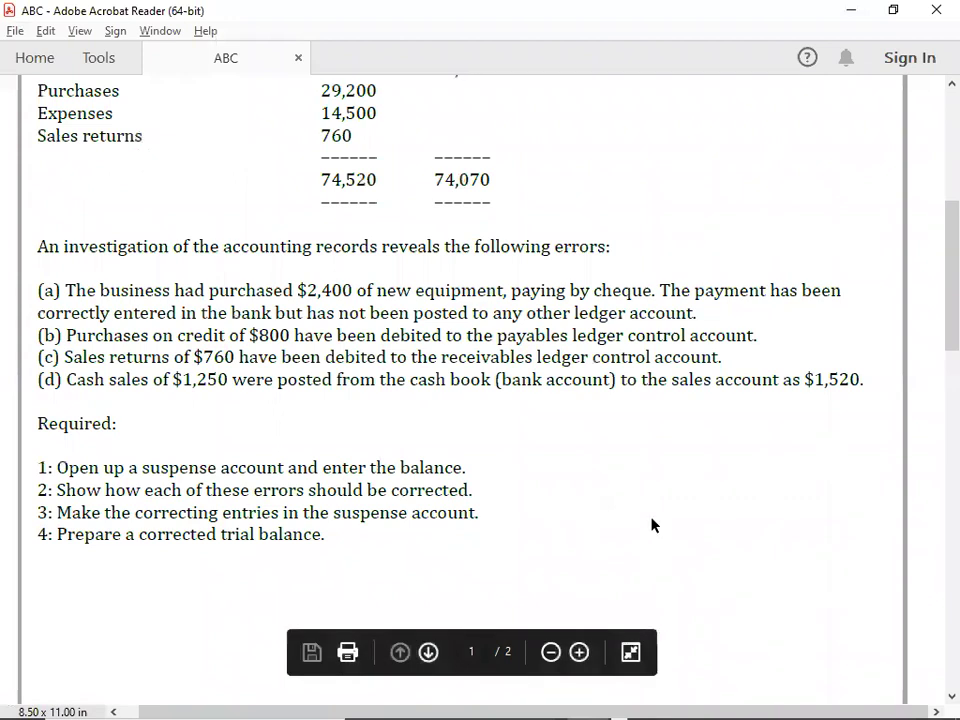
{"action": "key", "text": "alt+Tab"}
{"action": "key", "text": "alt+Tab"}
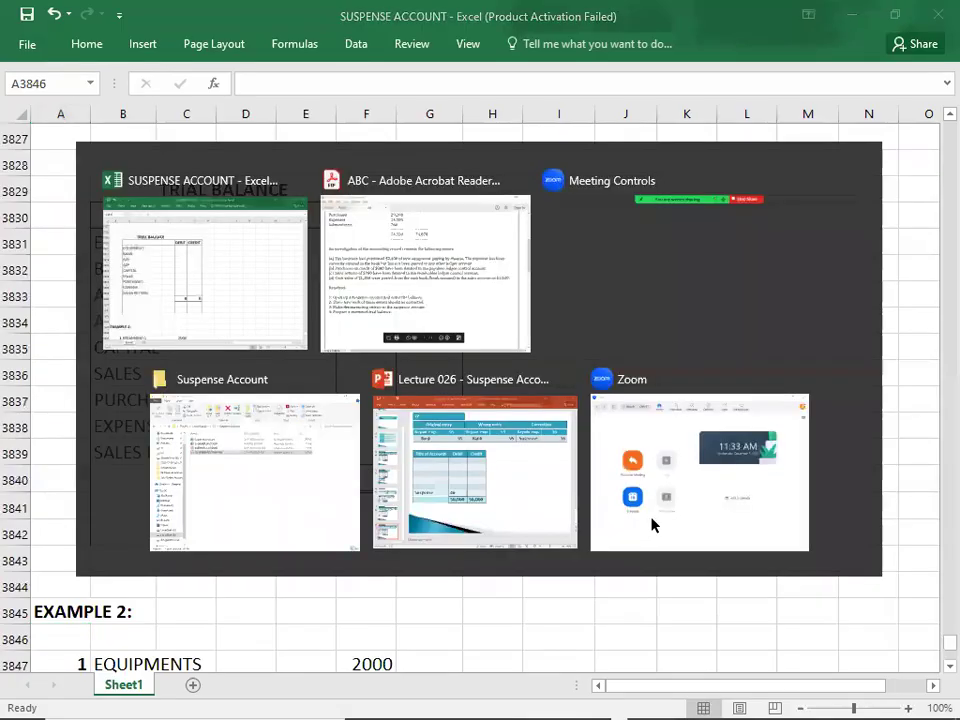
{"action": "scroll", "coordinate": [651, 525], "scroll_direction": "up", "scroll_amount": 5}
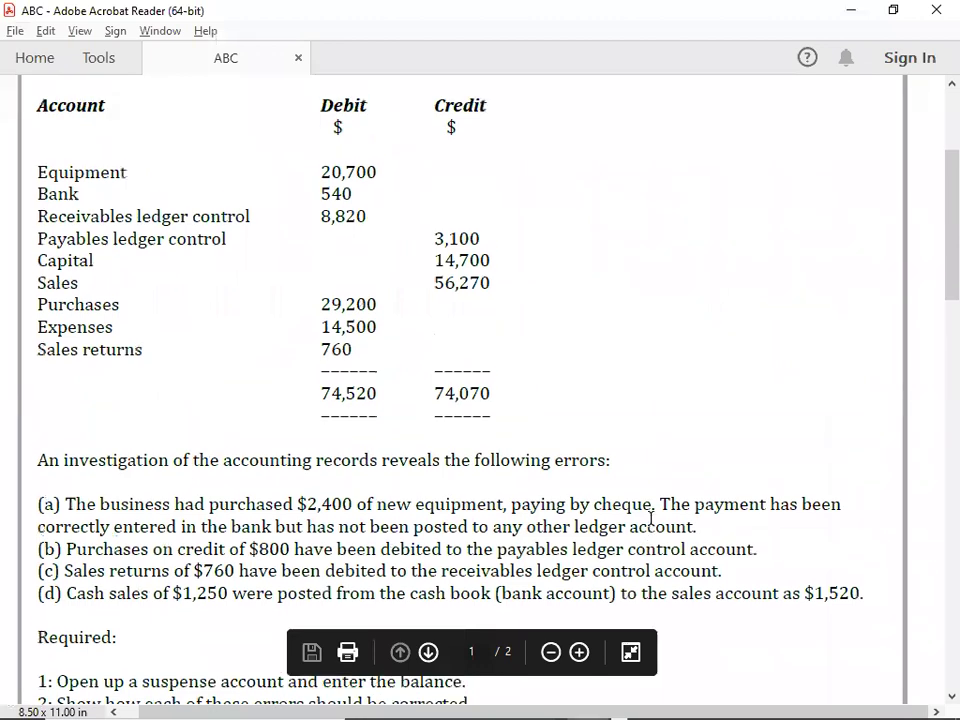
{"action": "scroll", "coordinate": [651, 525], "scroll_direction": "up", "scroll_amount": 2}
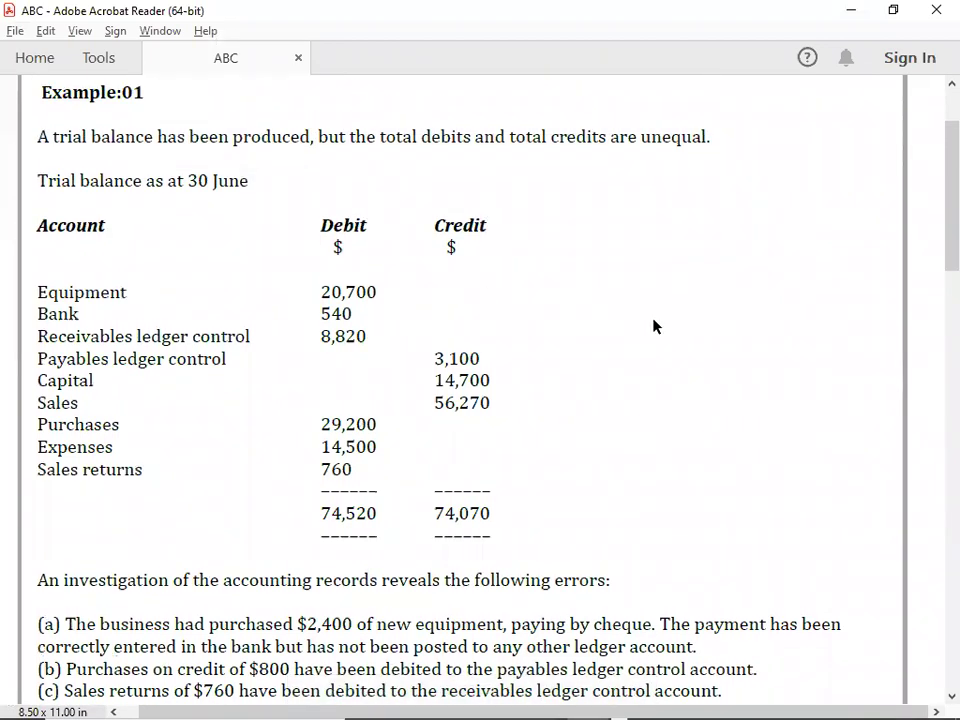
Step: Switch back to Excel and enter equipment's original balance of 20700 in D3831 of the trial balance
{"action": "key", "text": "alt+Tab"}
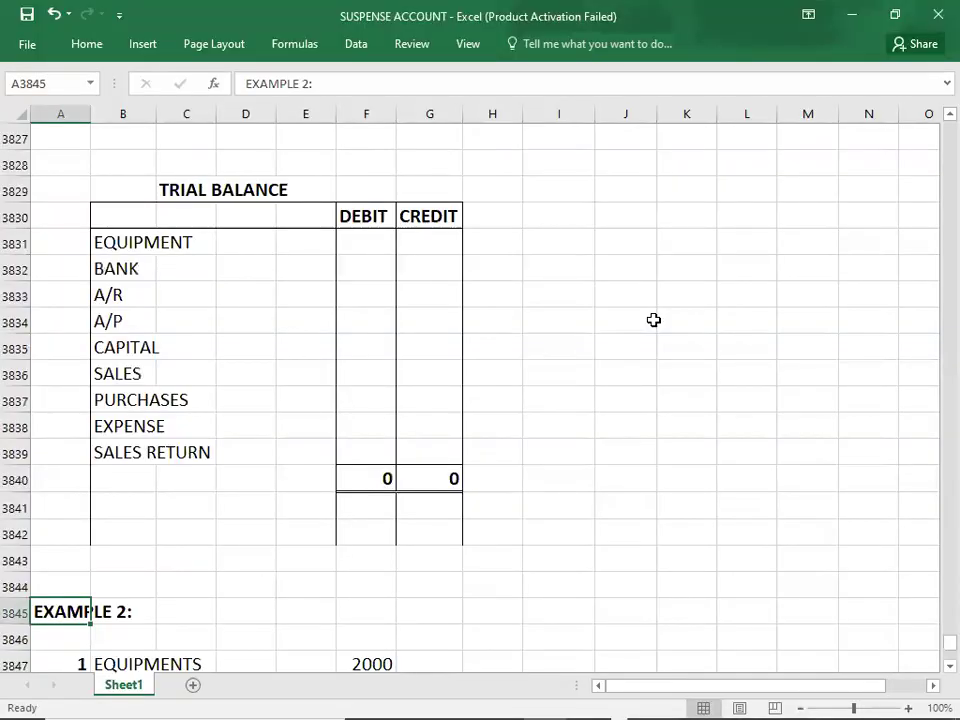
{"action": "left_click", "coordinate": [226, 240]}
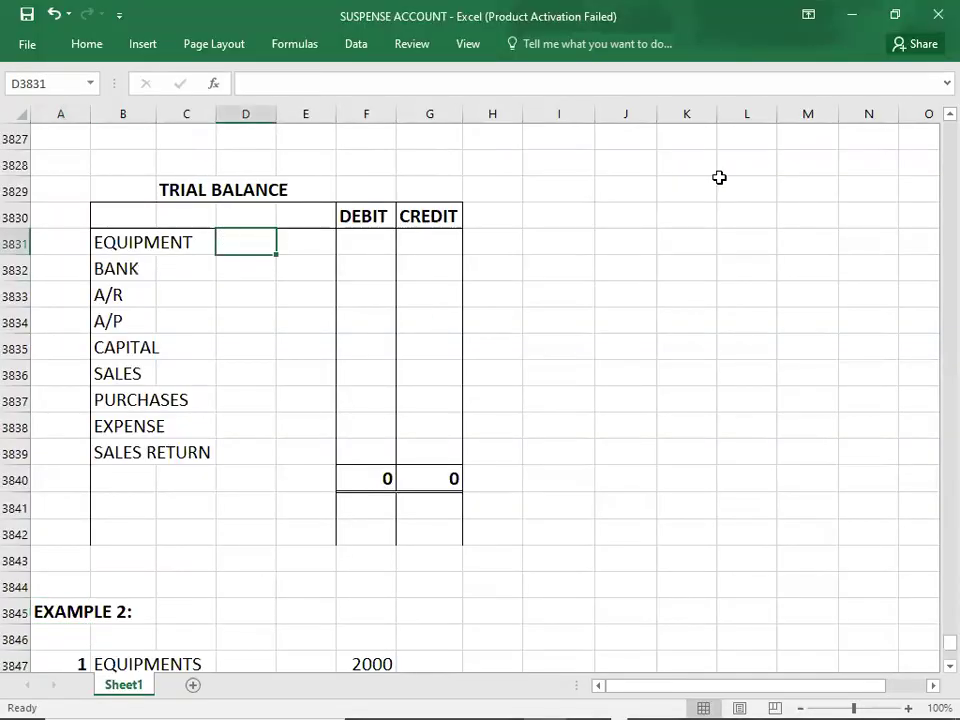
{"action": "type", "text": "20700"}
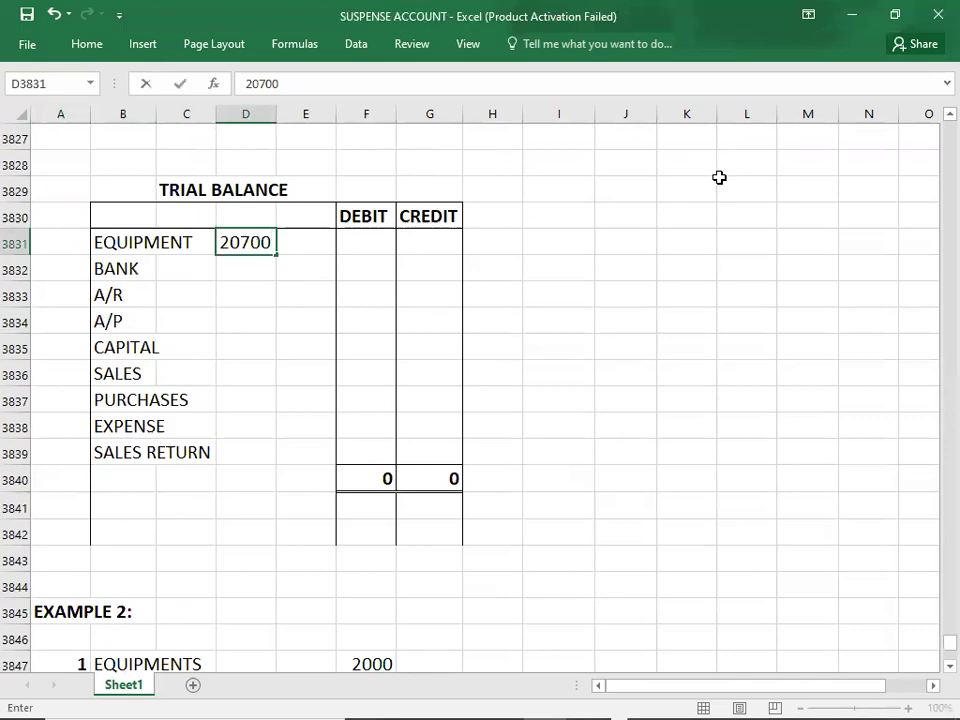
{"action": "key", "text": "Up"}
Step: Review the Example 1 journal entries for adjustments to equipment, examining the bold correcting entry for error A in row 3788
{"action": "key", "text": "Up"}
{"action": "key", "text": "Up"}
{"action": "key", "text": "Up"}
{"action": "key", "text": "Up"}
{"action": "key", "text": "Up"}
{"action": "key", "text": "Up"}
{"action": "key", "text": "Up"}
{"action": "key", "text": "Up"}
{"action": "key", "text": "Up"}
{"action": "key", "text": "Up"}
{"action": "key", "text": "Up"}
{"action": "key", "text": "Up"}
{"action": "key", "text": "Up"}
{"action": "key", "text": "Up"}
{"action": "key", "text": "Up"}
{"action": "key", "text": "Up"}
{"action": "key", "text": "Up"}
{"action": "key", "text": "Up"}
{"action": "key", "text": "Up"}
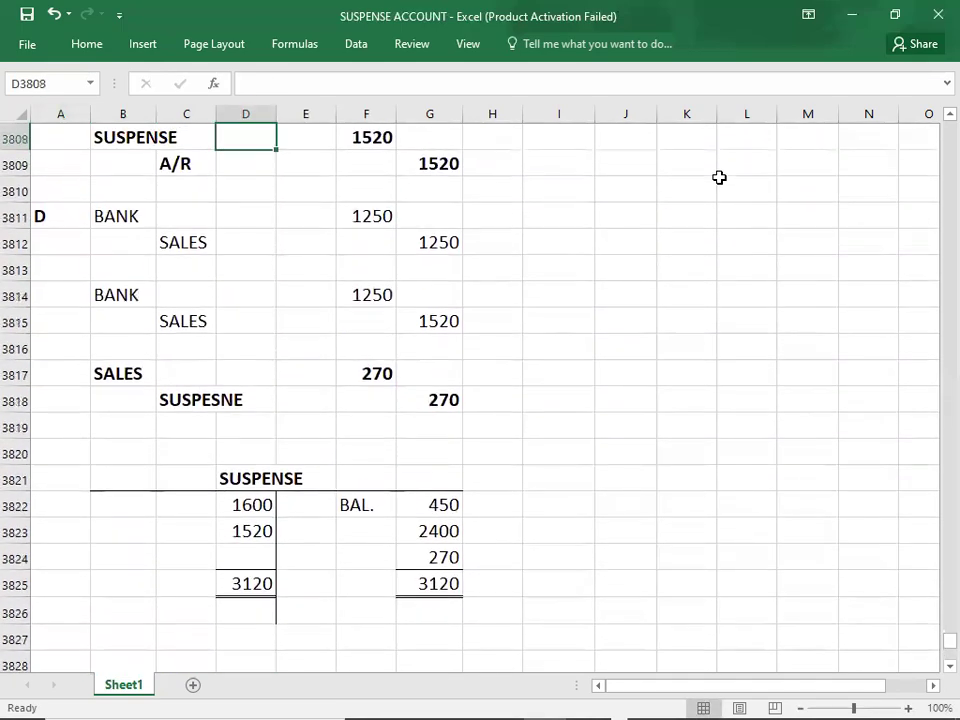
{"action": "key", "text": "Up"}
{"action": "key", "text": "Up"}
{"action": "key", "text": "Up"}
{"action": "key", "text": "Up"}
{"action": "key", "text": "Up"}
{"action": "key", "text": "Up"}
{"action": "key", "text": "Up"}
{"action": "key", "text": "Up"}
{"action": "key", "text": "Up"}
{"action": "key", "text": "Up"}
{"action": "key", "text": "Up"}
{"action": "key", "text": "Up"}
{"action": "key", "text": "Up"}
{"action": "key", "text": "Up"}
{"action": "key", "text": "Up"}
{"action": "key", "text": "Up"}
{"action": "key", "text": "Up"}
{"action": "key", "text": "Up"}
{"action": "key", "text": "Up"}
{"action": "key", "text": "Up"}
{"action": "key", "text": "Up"}
{"action": "key", "text": "Up"}
{"action": "key", "text": "Up"}
{"action": "key", "text": "Up"}
{"action": "key", "text": "Up"}
{"action": "key", "text": "Up"}
{"action": "key", "text": "Down"}
{"action": "key", "text": "Down"}
{"action": "key", "text": "Down"}
{"action": "key", "text": "Down"}
{"action": "key", "text": "Down"}
{"action": "key", "text": "Down"}
{"action": "key", "text": "Down"}
{"action": "key", "text": "Left"}
{"action": "key", "text": "Left"}
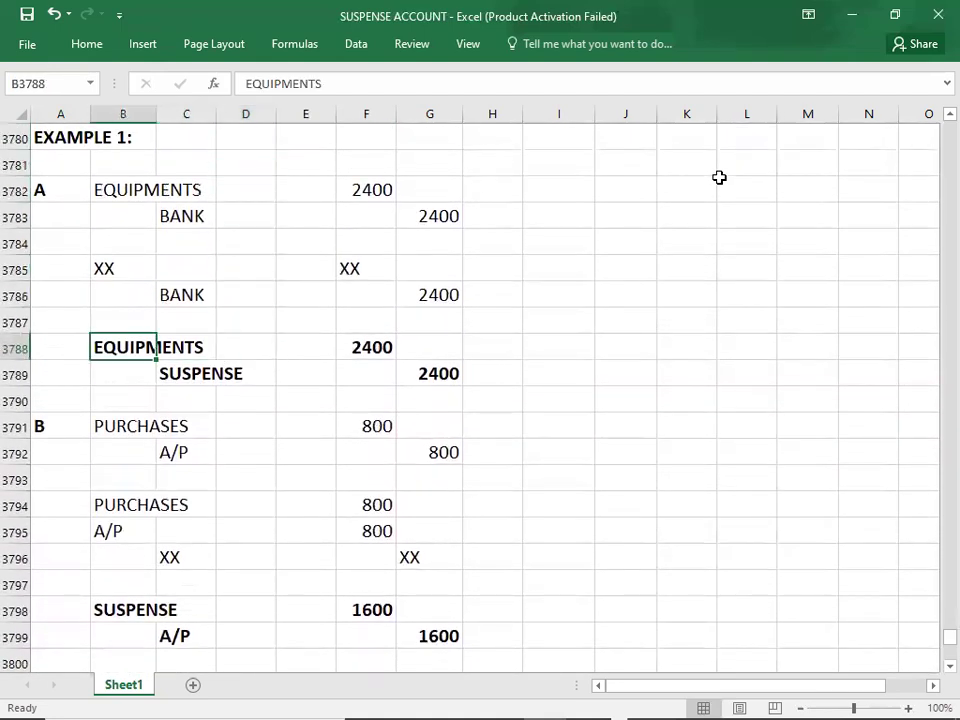
{"action": "key", "text": "shift+Right"}
{"action": "key", "text": "shift+Right"}
{"action": "key", "text": "shift+Right"}
{"action": "key", "text": "shift+Right"}
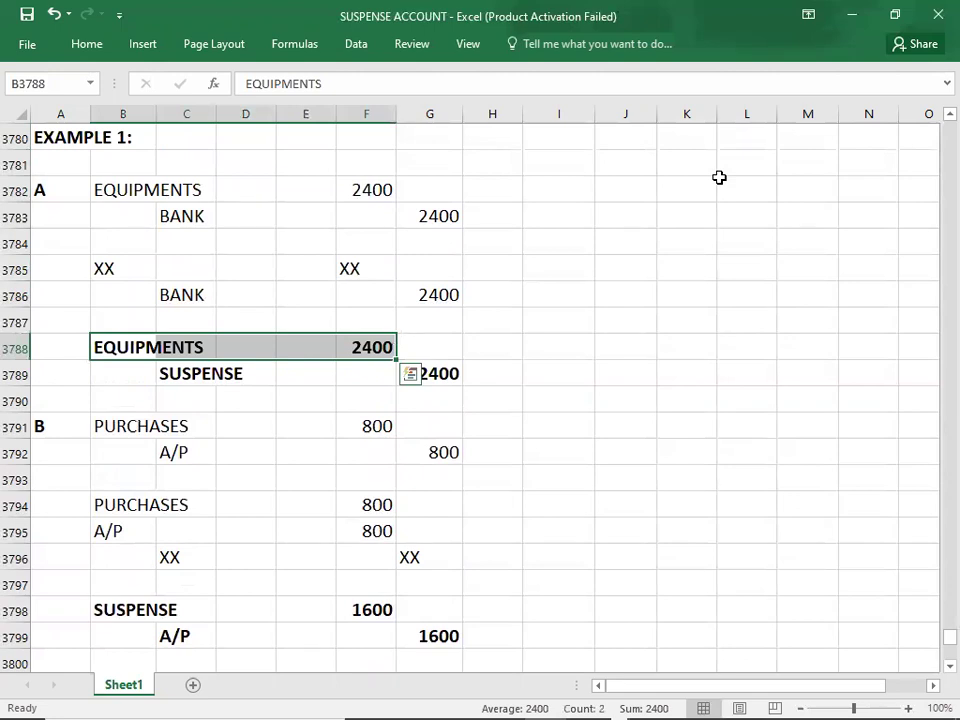
Step: Extend equipment's working in D3831 of the trial balance to 20700+2400 and enter 25100 as its debit balance in F3831
{"action": "key", "text": "Down"}
{"action": "key", "text": "Down"}
{"action": "key", "text": "Down"}
{"action": "key", "text": "Down"}
{"action": "key", "text": "Down"}
{"action": "key", "text": "Down"}
{"action": "key", "text": "Down"}
{"action": "key", "text": "Down"}
{"action": "key", "text": "Down"}
{"action": "key", "text": "Down"}
{"action": "key", "text": "Down"}
{"action": "key", "text": "Down"}
{"action": "key", "text": "Down"}
{"action": "key", "text": "Down"}
{"action": "key", "text": "Down"}
{"action": "key", "text": "Down"}
{"action": "key", "text": "Down"}
{"action": "key", "text": "Down"}
{"action": "key", "text": "Down"}
{"action": "key", "text": "Down"}
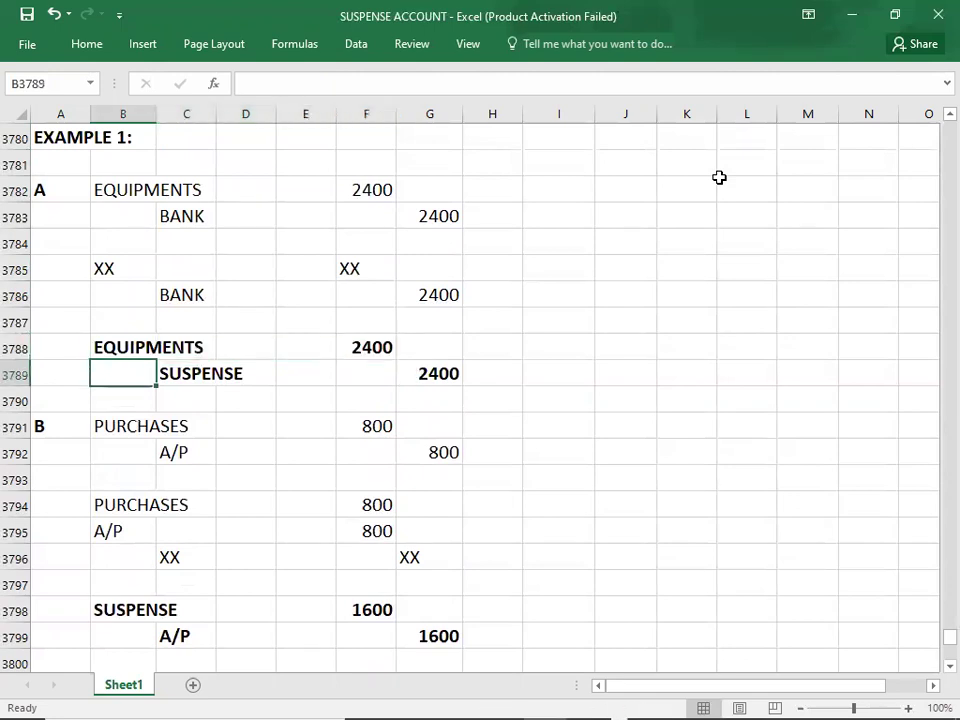
{"action": "key", "text": "Down"}
{"action": "key", "text": "Down"}
{"action": "key", "text": "Down"}
{"action": "key", "text": "Down"}
{"action": "key", "text": "Down"}
{"action": "key", "text": "Down"}
{"action": "key", "text": "Down"}
{"action": "key", "text": "Down"}
{"action": "key", "text": "Down"}
{"action": "key", "text": "Down"}
{"action": "key", "text": "Down"}
{"action": "key", "text": "Down"}
{"action": "key", "text": "Down"}
{"action": "key", "text": "Down"}
{"action": "key", "text": "Down"}
{"action": "key", "text": "Down"}
{"action": "key", "text": "Down"}
{"action": "key", "text": "Down"}
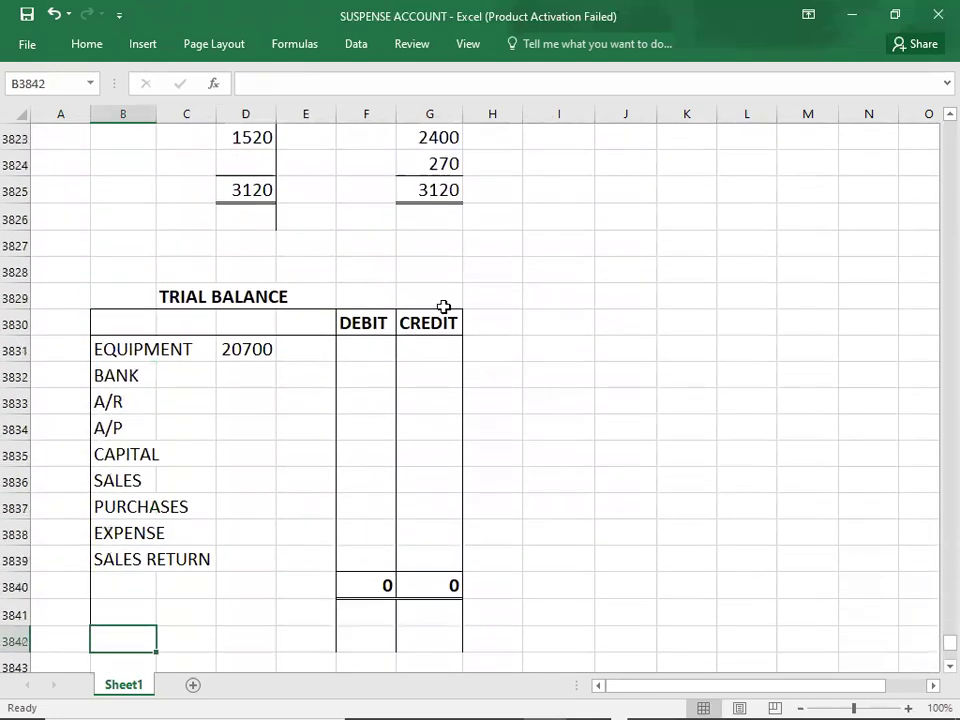
{"action": "left_click", "coordinate": [272, 348]}
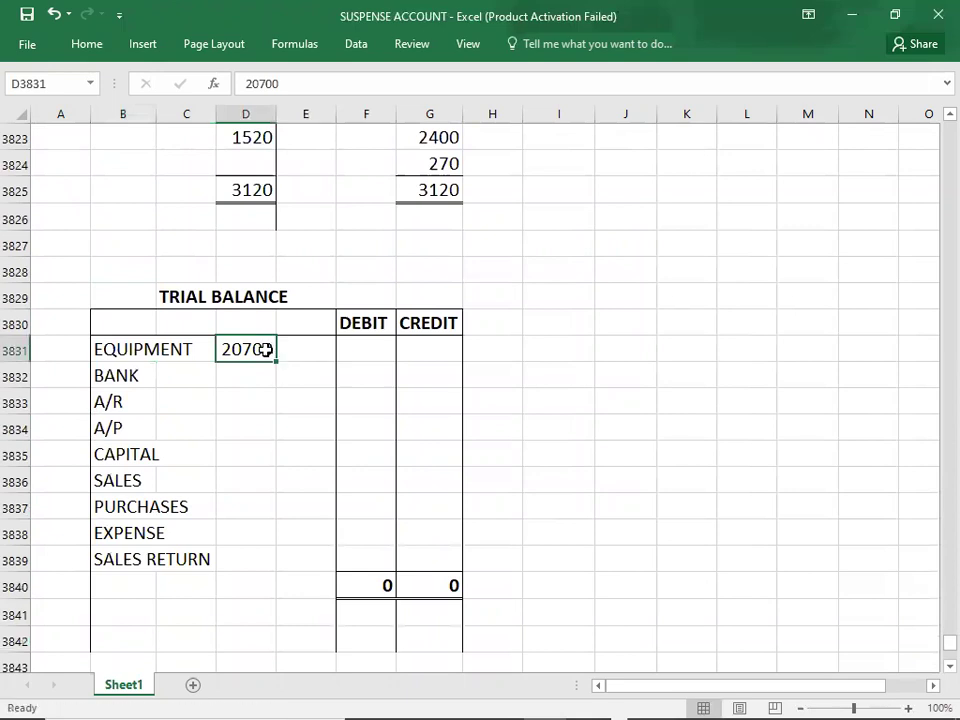
{"action": "double_click", "coordinate": [265, 349]}
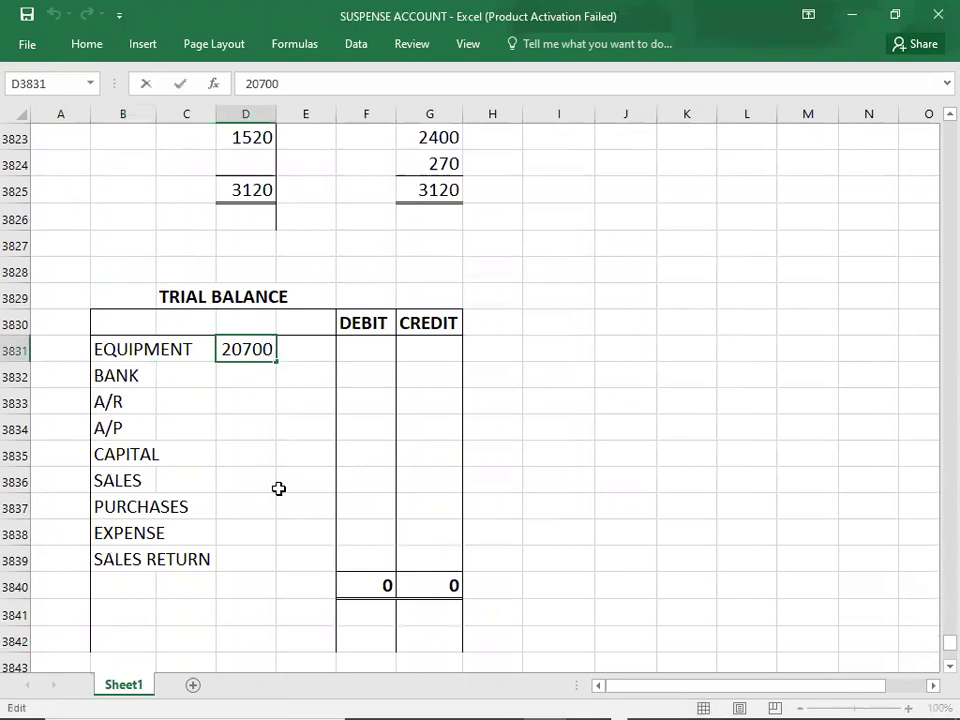
{"action": "type", "text": "+2400"}
{"action": "key", "text": "Tab"}
{"action": "key", "text": "Tab"}
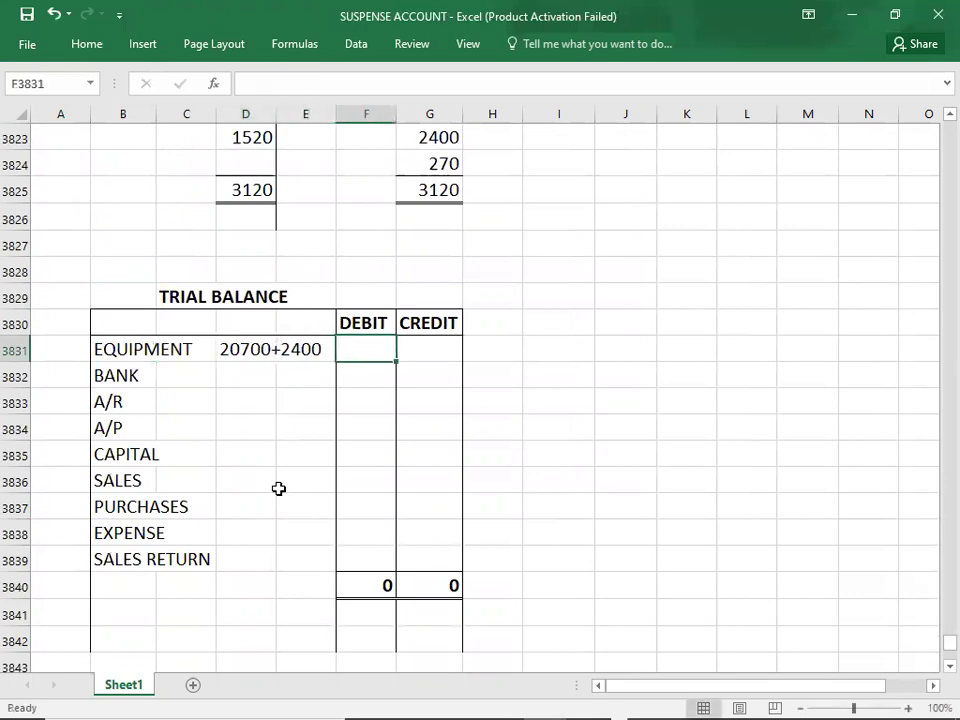
{"action": "type", "text": "25100"}
{"action": "key", "text": "Return"}
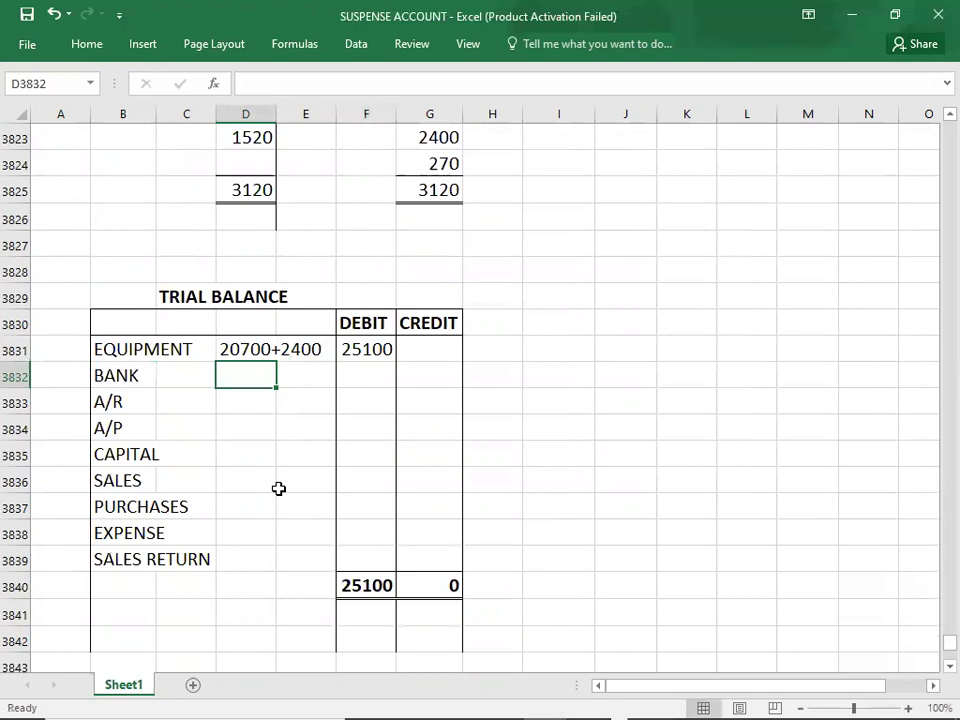
Step: Check the bank's original balance in the ABC PDF and enter 540 in D3832 of the Excel trial balance
{"action": "key", "text": "alt+Tab"}
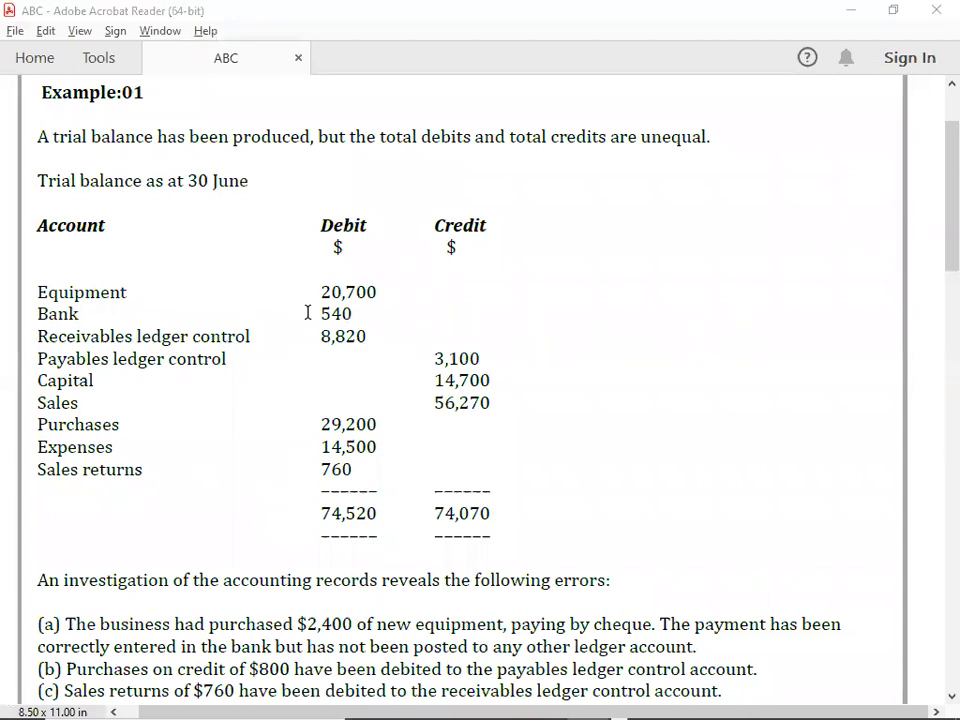
{"action": "key", "text": "alt+Tab"}
{"action": "type", "text": "540"}
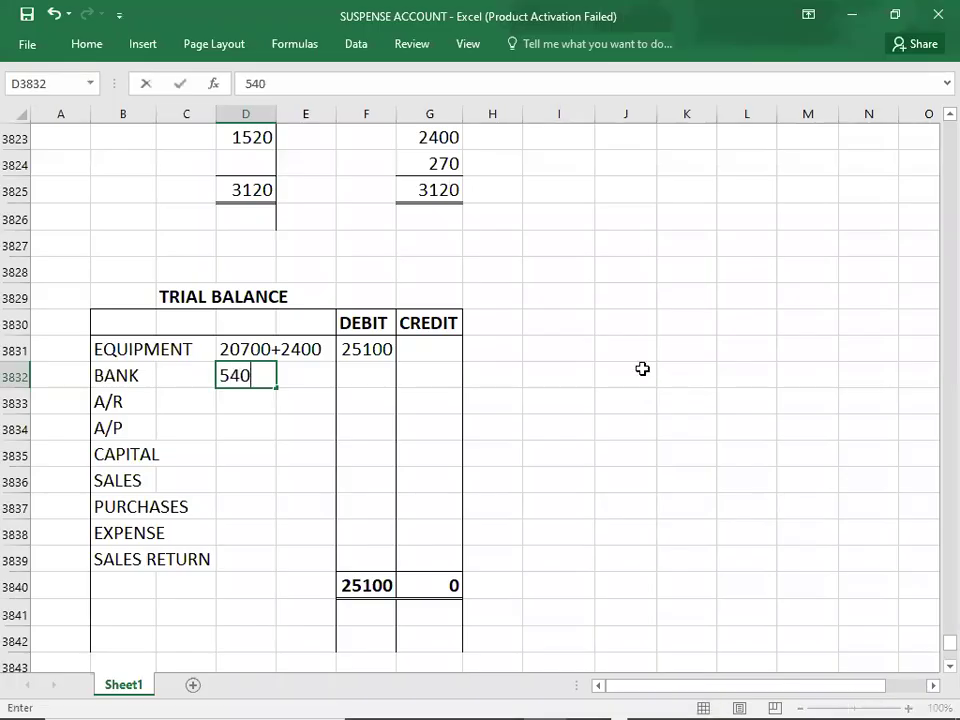
{"action": "key", "text": "Return"}
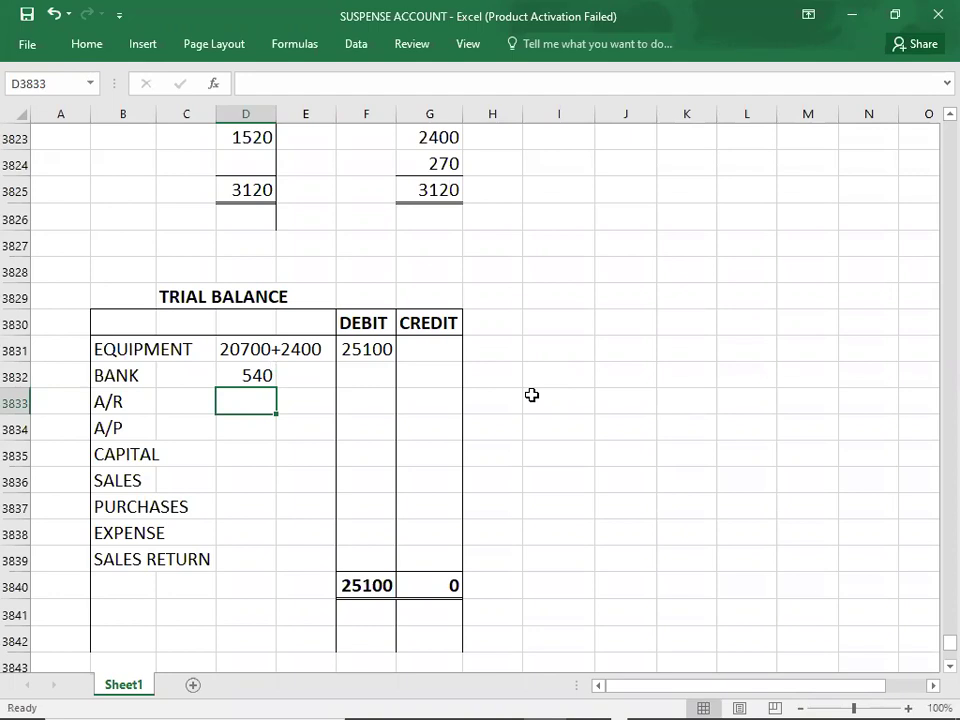
Step: Review the bold correcting entries for errors A to D and the suspense account for any adjustment to bank
{"action": "key", "text": "Up"}
{"action": "key", "text": "Up"}
{"action": "key", "text": "Up"}
{"action": "key", "text": "Up"}
{"action": "key", "text": "Up"}
{"action": "key", "text": "Up"}
{"action": "key", "text": "Up"}
{"action": "key", "text": "Up"}
{"action": "key", "text": "Up"}
{"action": "key", "text": "Up"}
{"action": "key", "text": "Up"}
{"action": "key", "text": "Up"}
{"action": "key", "text": "Up"}
{"action": "key", "text": "Up"}
{"action": "key", "text": "Up"}
{"action": "key", "text": "Up"}
{"action": "key", "text": "Up"}
{"action": "key", "text": "Up"}
{"action": "key", "text": "Up"}
{"action": "key", "text": "Up"}
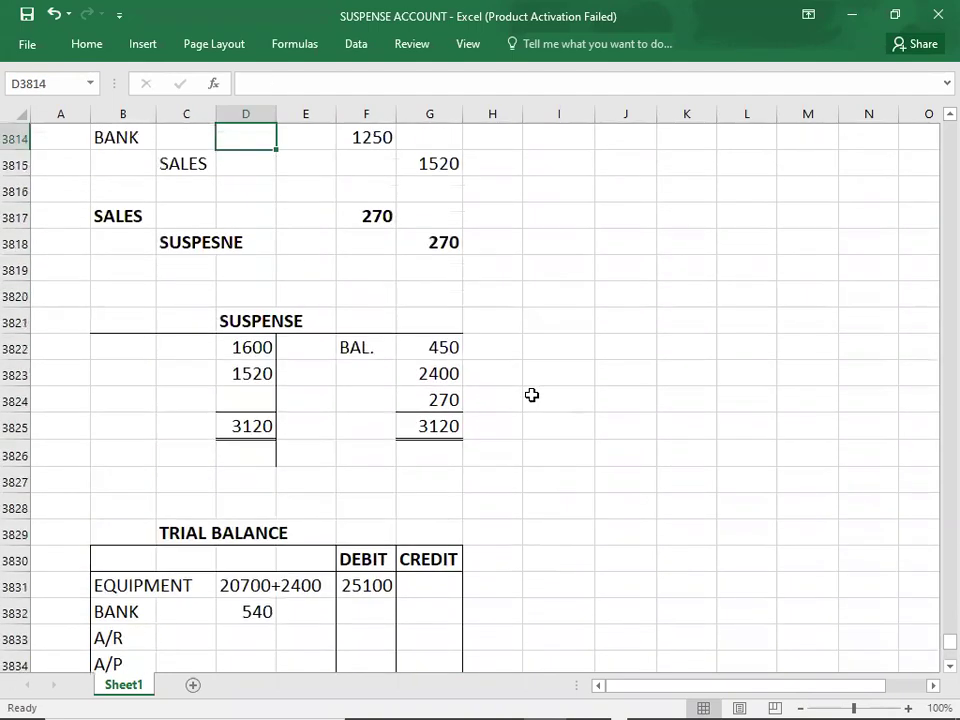
{"action": "key", "text": "Up"}
{"action": "key", "text": "Up"}
{"action": "key", "text": "Up"}
{"action": "key", "text": "Up"}
{"action": "key", "text": "Up"}
{"action": "key", "text": "Up"}
{"action": "key", "text": "Up"}
{"action": "key", "text": "Up"}
{"action": "key", "text": "Up"}
{"action": "key", "text": "Up"}
{"action": "key", "text": "Up"}
{"action": "key", "text": "Up"}
{"action": "key", "text": "Down"}
{"action": "key", "text": "Down"}
{"action": "key", "text": "Down"}
{"action": "key", "text": "Down"}
{"action": "key", "text": "Down"}
{"action": "key", "text": "Down"}
{"action": "key", "text": "Down"}
{"action": "key", "text": "Down"}
{"action": "key", "text": "Down"}
{"action": "key", "text": "Down"}
{"action": "key", "text": "Down"}
{"action": "key", "text": "Down"}
{"action": "key", "text": "Down"}
{"action": "key", "text": "Down"}
{"action": "key", "text": "Down"}
{"action": "key", "text": "Down"}
{"action": "key", "text": "Down"}
{"action": "key", "text": "Down"}
{"action": "key", "text": "Down"}
{"action": "key", "text": "Down"}
{"action": "key", "text": "Down"}
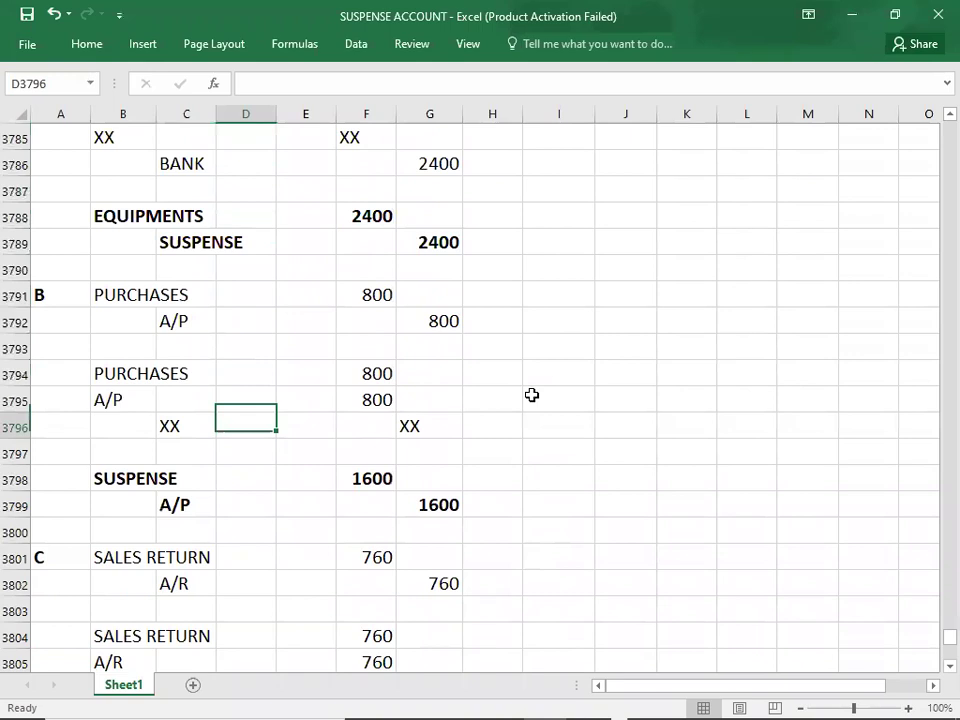
{"action": "key", "text": "Down"}
{"action": "key", "text": "Down"}
{"action": "key", "text": "Down"}
{"action": "key", "text": "Down"}
{"action": "key", "text": "Down"}
{"action": "key", "text": "Down"}
{"action": "key", "text": "Down"}
{"action": "key", "text": "Down"}
{"action": "key", "text": "Down"}
{"action": "key", "text": "Down"}
{"action": "key", "text": "Down"}
{"action": "key", "text": "Down"}
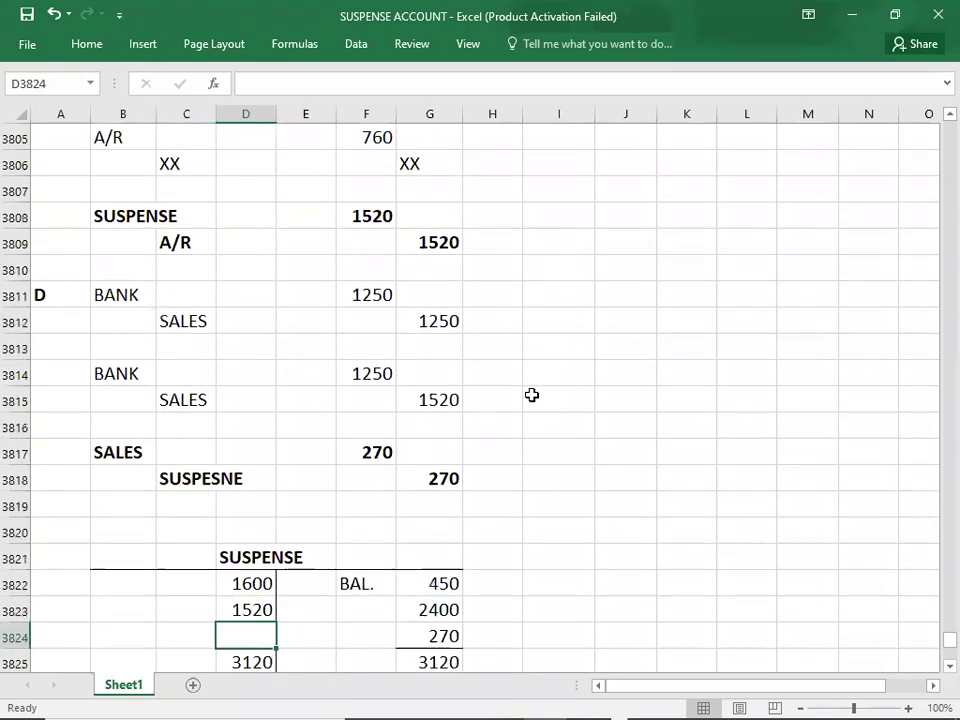
{"action": "key", "text": "Down"}
{"action": "key", "text": "Down"}
{"action": "key", "text": "Down"}
{"action": "key", "text": "Down"}
{"action": "key", "text": "Down"}
{"action": "key", "text": "Down"}
{"action": "key", "text": "Down"}
{"action": "key", "text": "Down"}
{"action": "key", "text": "Down"}
{"action": "key", "text": "Down"}
{"action": "key", "text": "Down"}
{"action": "key", "text": "Down"}
{"action": "key", "text": "Down"}
{"action": "key", "text": "Down"}
{"action": "key", "text": "Down"}
{"action": "key", "text": "Down"}
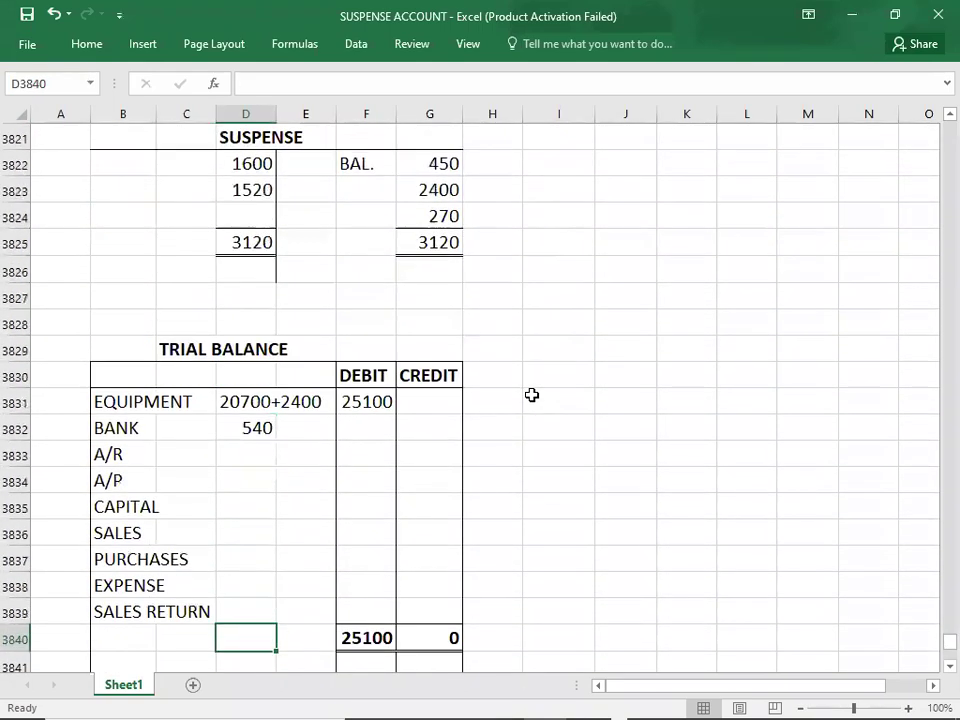
Step: Clear bank's working in D3832 of the trial balance and enter 540 as its debit balance in F3832
{"action": "key", "text": "Up"}
{"action": "key", "text": "Up"}
{"action": "key", "text": "Up"}
{"action": "key", "text": "Up"}
{"action": "key", "text": "Up"}
{"action": "key", "text": "Up"}
{"action": "key", "text": "Up"}
{"action": "key", "text": "Up"}
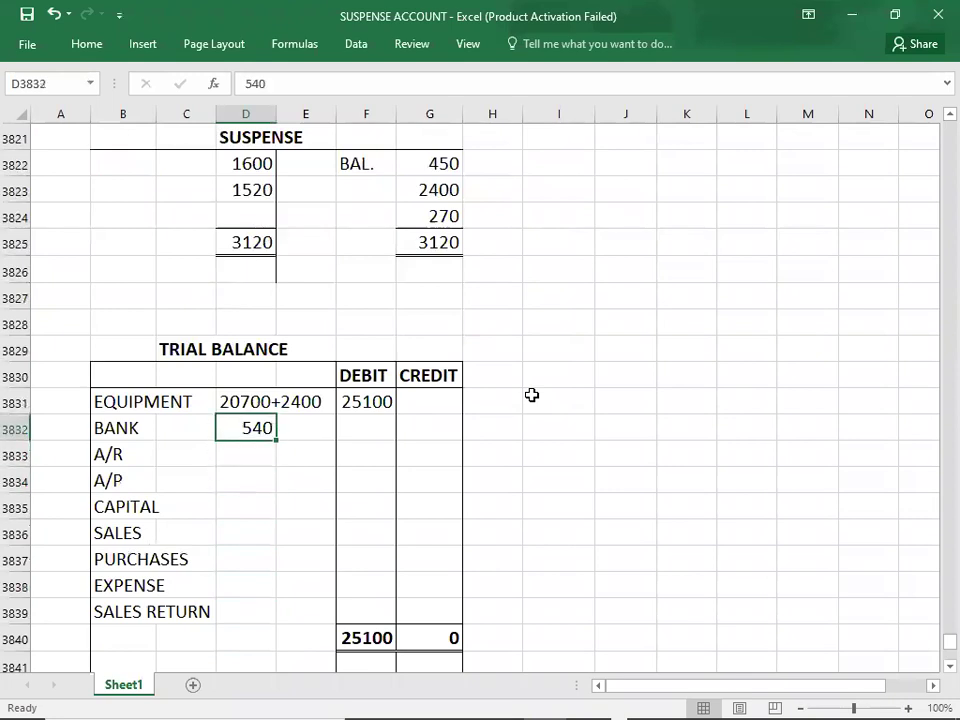
{"action": "key", "text": "Delete"}
{"action": "key", "text": "Right"}
{"action": "key", "text": "Right"}
{"action": "type", "text": "540"}
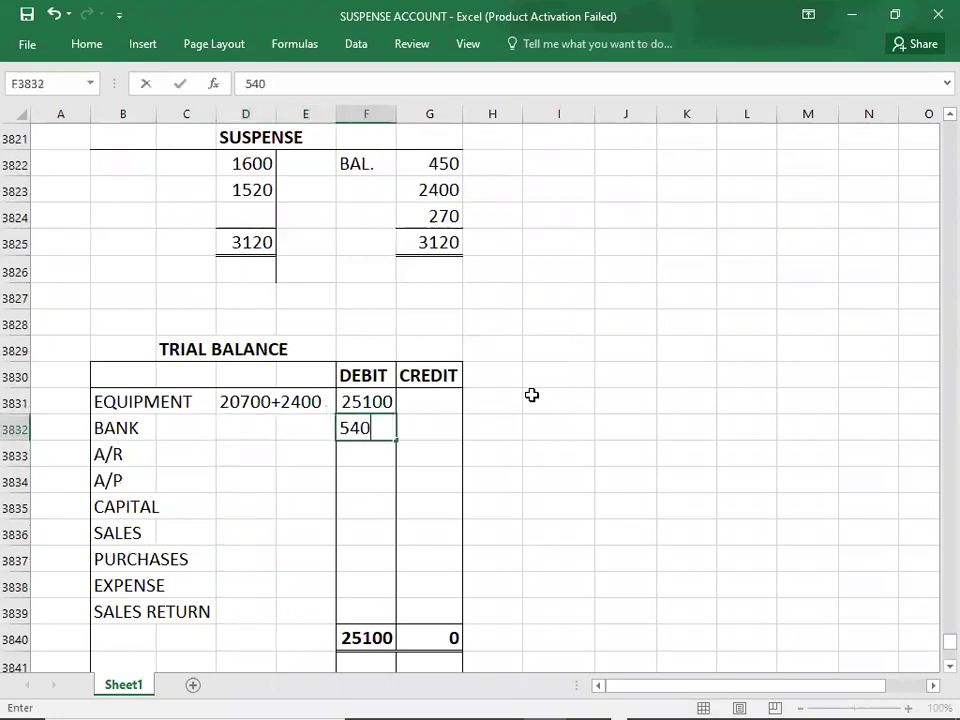
{"action": "key", "text": "Return"}
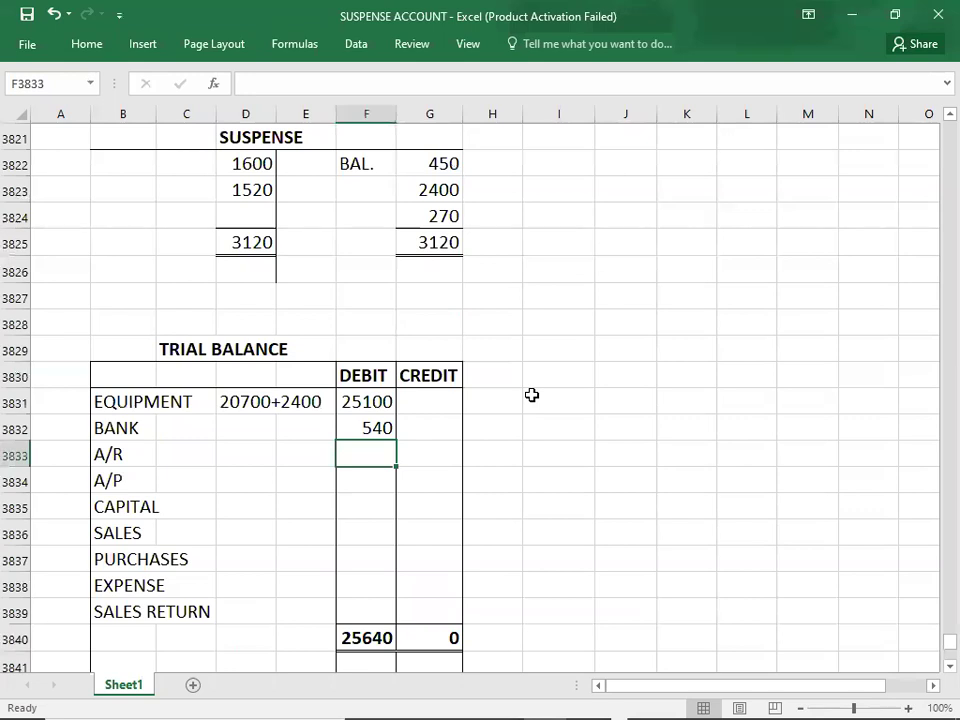
Step: Check the receivables ledger control balance in the ABC PDF and enter 8820 for A/R in D3833 of the Excel trial balance
{"action": "key", "text": "alt+Tab"}
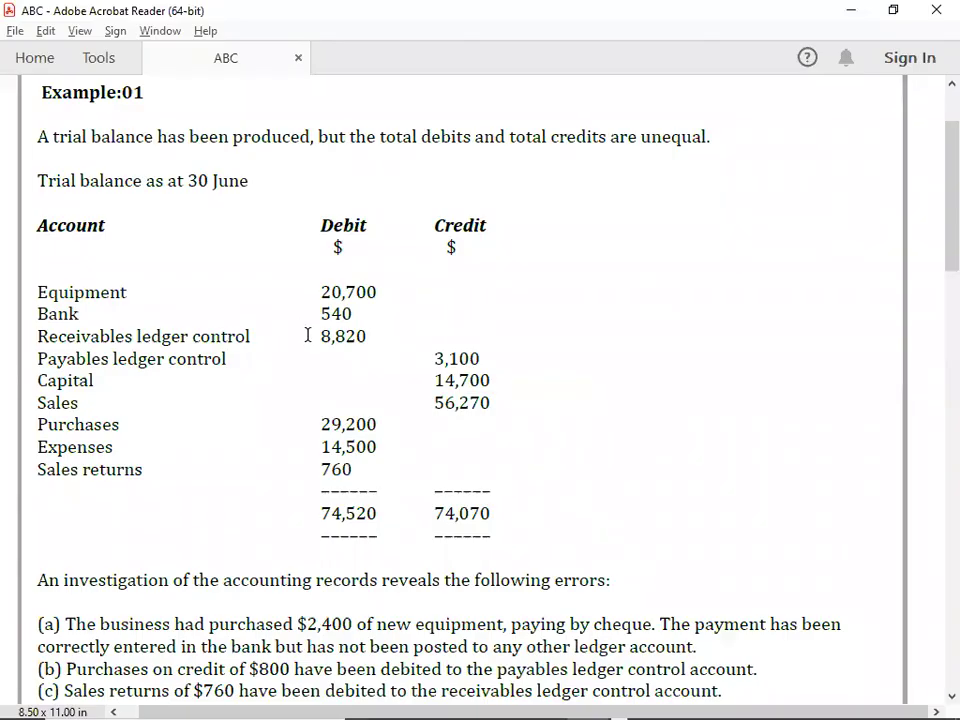
{"action": "key", "text": "alt+Tab"}
{"action": "key", "text": "Left"}
{"action": "key", "text": "Left"}
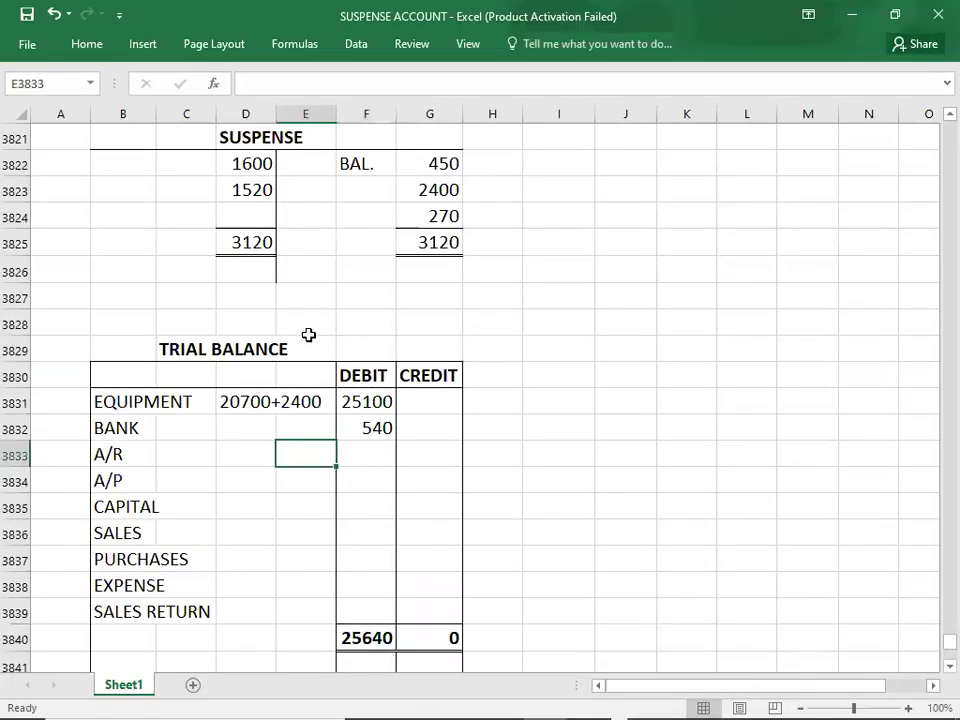
{"action": "type", "text": "8820"}
{"action": "key", "text": "Return"}
Step: Review the bold correcting entries for errors A to D to find any adjustment to A/R
{"action": "key", "text": "Up"}
{"action": "key", "text": "Up"}
{"action": "key", "text": "Up"}
{"action": "key", "text": "Up"}
{"action": "key", "text": "Up"}
{"action": "key", "text": "Up"}
{"action": "key", "text": "Up"}
{"action": "key", "text": "Up"}
{"action": "key", "text": "Up"}
{"action": "key", "text": "Up"}
{"action": "key", "text": "Up"}
{"action": "key", "text": "Up"}
{"action": "key", "text": "Up"}
{"action": "key", "text": "Up"}
{"action": "key", "text": "Up"}
{"action": "key", "text": "Up"}
{"action": "key", "text": "Up"}
{"action": "key", "text": "Up"}
{"action": "key", "text": "Up"}
{"action": "key", "text": "Up"}
{"action": "key", "text": "Up"}
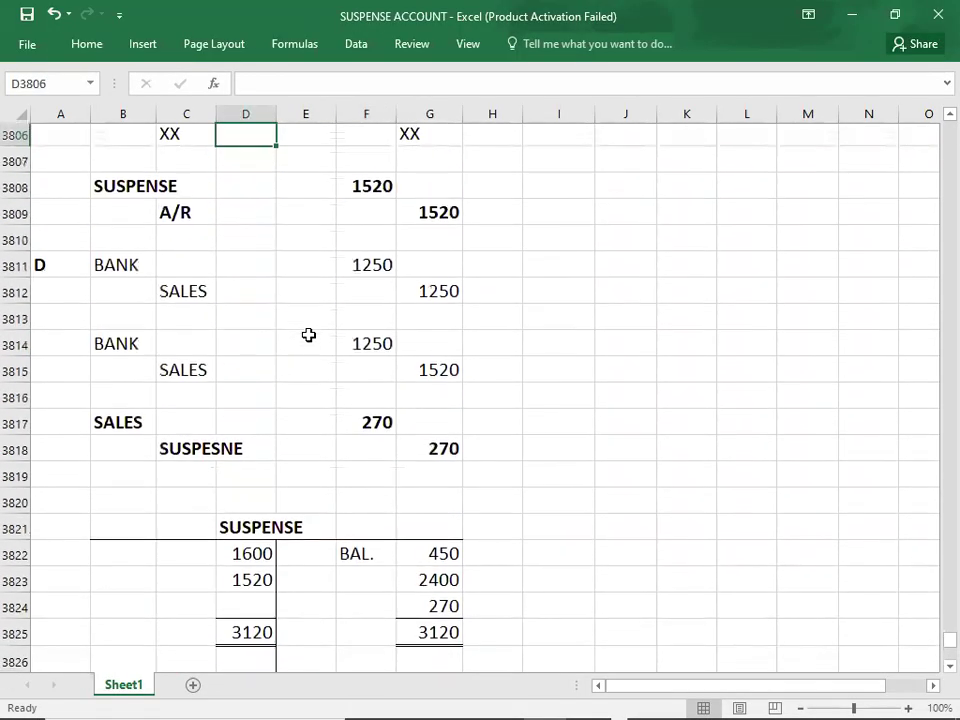
{"action": "key", "text": "Up"}
{"action": "key", "text": "Up"}
{"action": "key", "text": "Up"}
{"action": "key", "text": "Up"}
{"action": "key", "text": "Up"}
{"action": "key", "text": "Up"}
{"action": "key", "text": "Up"}
{"action": "key", "text": "Up"}
{"action": "key", "text": "Up"}
{"action": "key", "text": "Up"}
{"action": "key", "text": "Up"}
{"action": "key", "text": "Up"}
{"action": "key", "text": "Up"}
{"action": "key", "text": "Up"}
{"action": "key", "text": "Up"}
{"action": "key", "text": "Up"}
{"action": "key", "text": "Up"}
{"action": "key", "text": "Up"}
{"action": "key", "text": "Up"}
{"action": "key", "text": "Up"}
{"action": "key", "text": "Down"}
{"action": "key", "text": "Down"}
{"action": "key", "text": "Down"}
{"action": "key", "text": "Down"}
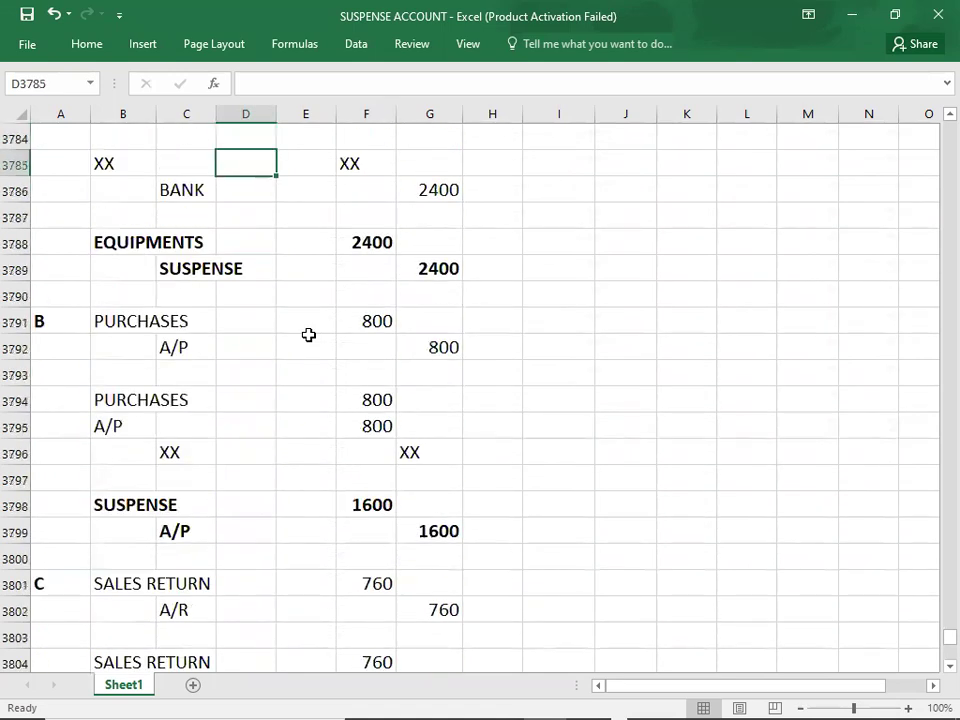
{"action": "key", "text": "Down"}
{"action": "key", "text": "Down"}
{"action": "key", "text": "Down"}
{"action": "key", "text": "Down"}
{"action": "key", "text": "Down"}
{"action": "key", "text": "Down"}
{"action": "key", "text": "Down"}
{"action": "key", "text": "Down"}
{"action": "key", "text": "Down"}
{"action": "key", "text": "Down"}
{"action": "key", "text": "Down"}
{"action": "key", "text": "Down"}
{"action": "key", "text": "Down"}
{"action": "key", "text": "Down"}
{"action": "key", "text": "Down"}
{"action": "key", "text": "Down"}
{"action": "key", "text": "Down"}
{"action": "key", "text": "Down"}
{"action": "key", "text": "Down"}
{"action": "key", "text": "Down"}
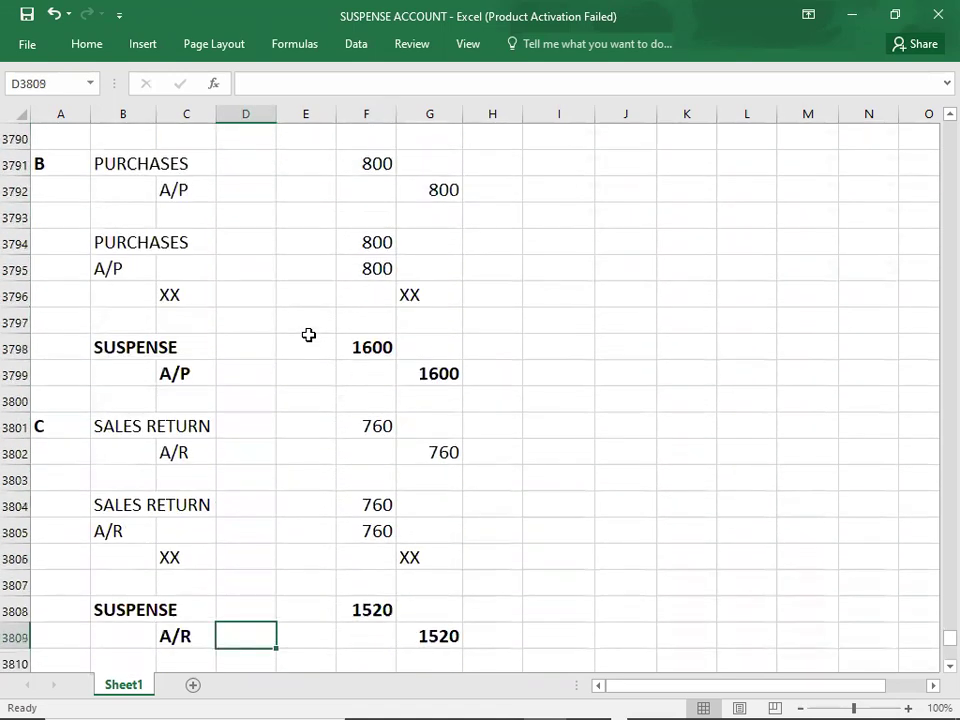
{"action": "key", "text": "Down"}
{"action": "key", "text": "Down"}
{"action": "key", "text": "Down"}
{"action": "key", "text": "Up"}
{"action": "key", "text": "Up"}
{"action": "key", "text": "Up"}
{"action": "key", "text": "Up"}
{"action": "key", "text": "Up"}
{"action": "key", "text": "Up"}
{"action": "key", "text": "Up"}
{"action": "key", "text": "Up"}
{"action": "key", "text": "Up"}
{"action": "key", "text": "Up"}
{"action": "key", "text": "Up"}
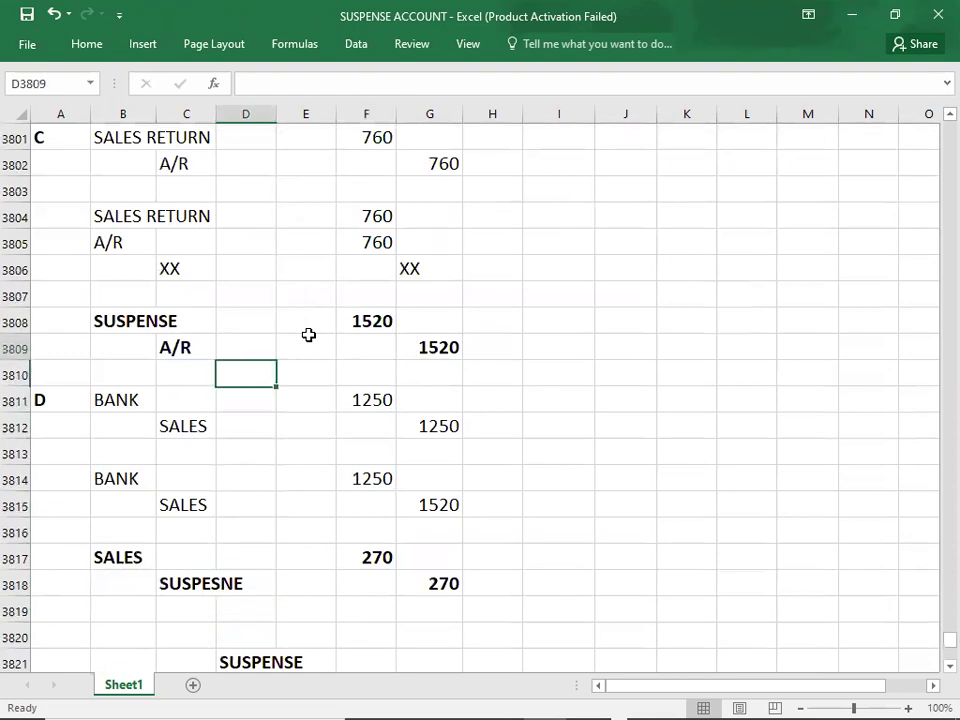
{"action": "key", "text": "Right"}
{"action": "key", "text": "Right"}
{"action": "key", "text": "Right"}
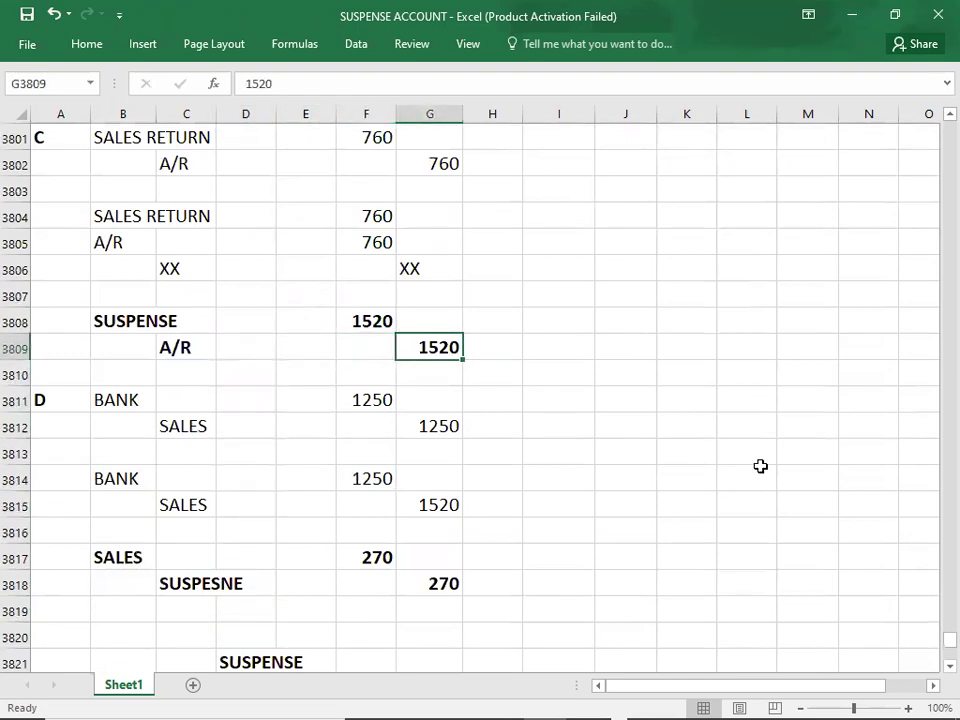
Step: Complete the A/R working in D3833 of the trial balance as 8820-1520 and enter 7300 as its debit balance in F3833
{"action": "key", "text": "Down"}
{"action": "key", "text": "Down"}
{"action": "key", "text": "Down"}
{"action": "key", "text": "Down"}
{"action": "key", "text": "Down"}
{"action": "key", "text": "Down"}
{"action": "key", "text": "Down"}
{"action": "key", "text": "Down"}
{"action": "key", "text": "Down"}
{"action": "key", "text": "Down"}
{"action": "key", "text": "Down"}
{"action": "key", "text": "Down"}
{"action": "key", "text": "Down"}
{"action": "key", "text": "Down"}
{"action": "key", "text": "Down"}
{"action": "key", "text": "Down"}
{"action": "key", "text": "Down"}
{"action": "key", "text": "Down"}
{"action": "key", "text": "Down"}
{"action": "key", "text": "Down"}
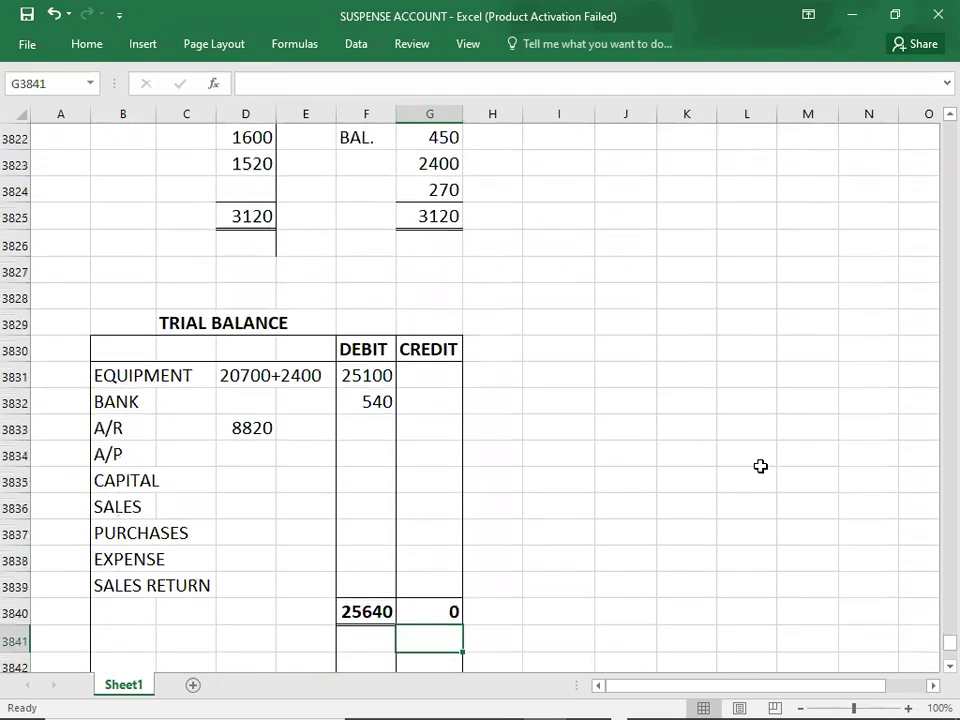
{"action": "double_click", "coordinate": [271, 428]}
{"action": "type", "text": "-150"}
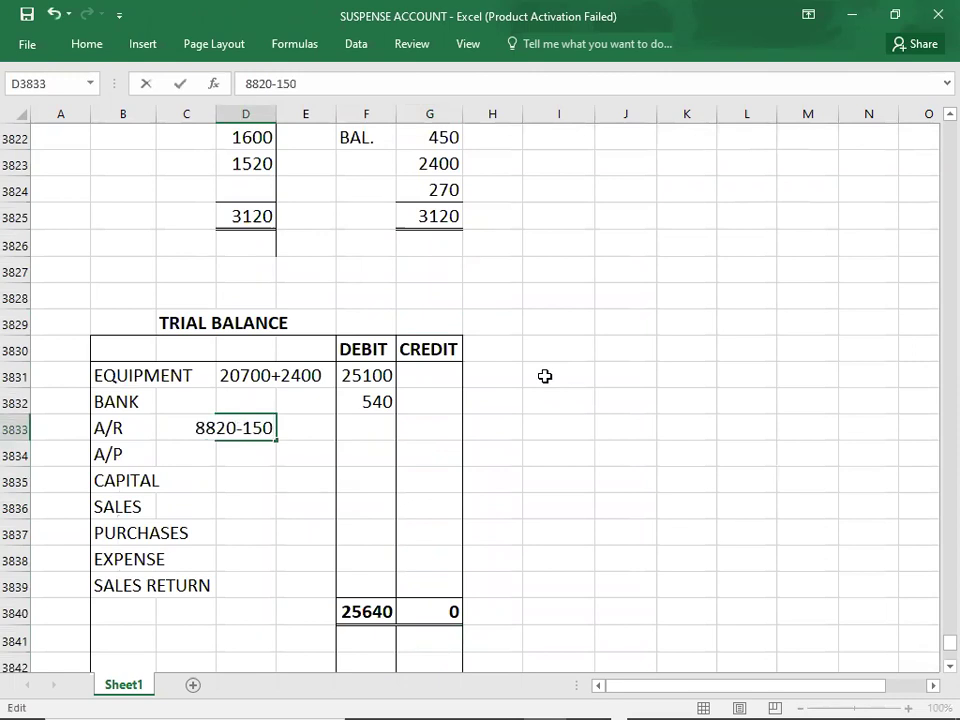
{"action": "key", "text": "BackSpace"}
{"action": "type", "text": "20"}
{"action": "key", "text": "Tab"}
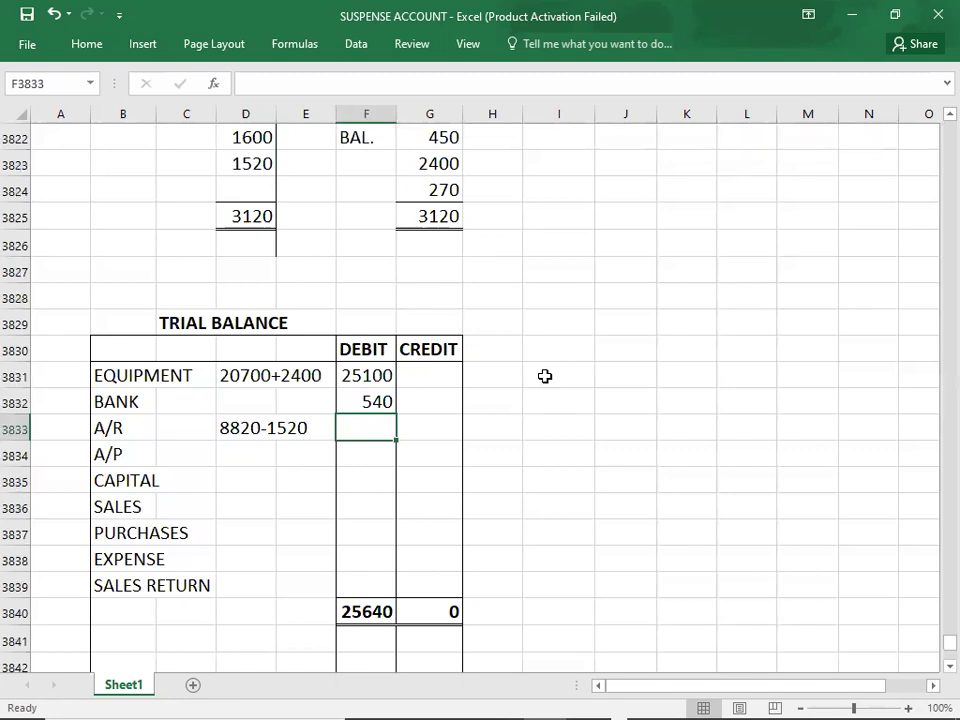
{"action": "type", "text": "7300"}
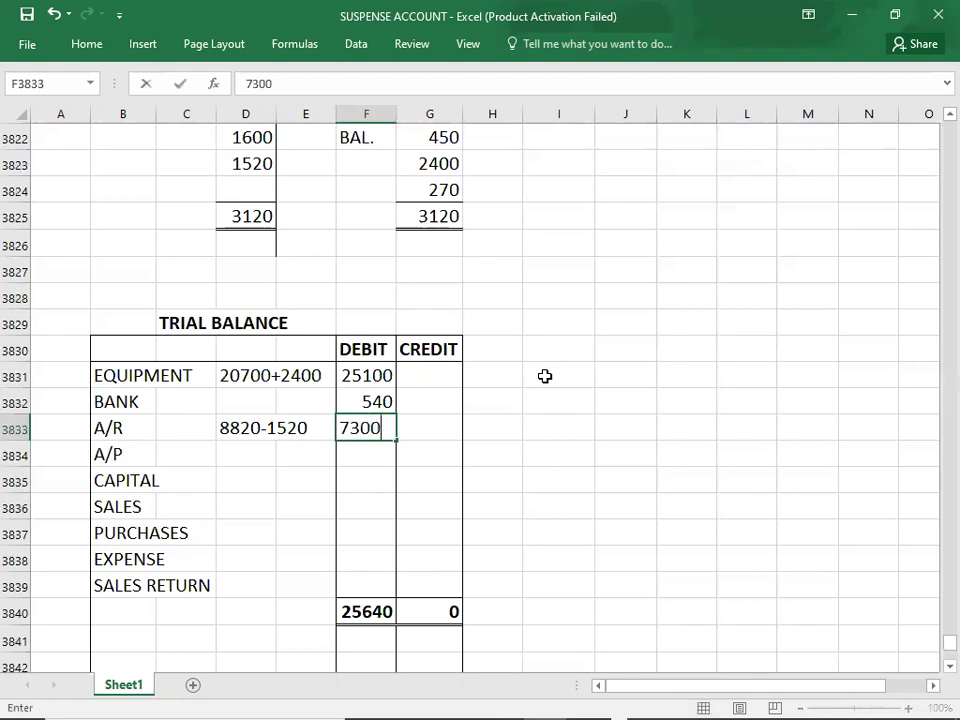
{"action": "key", "text": "Return"}
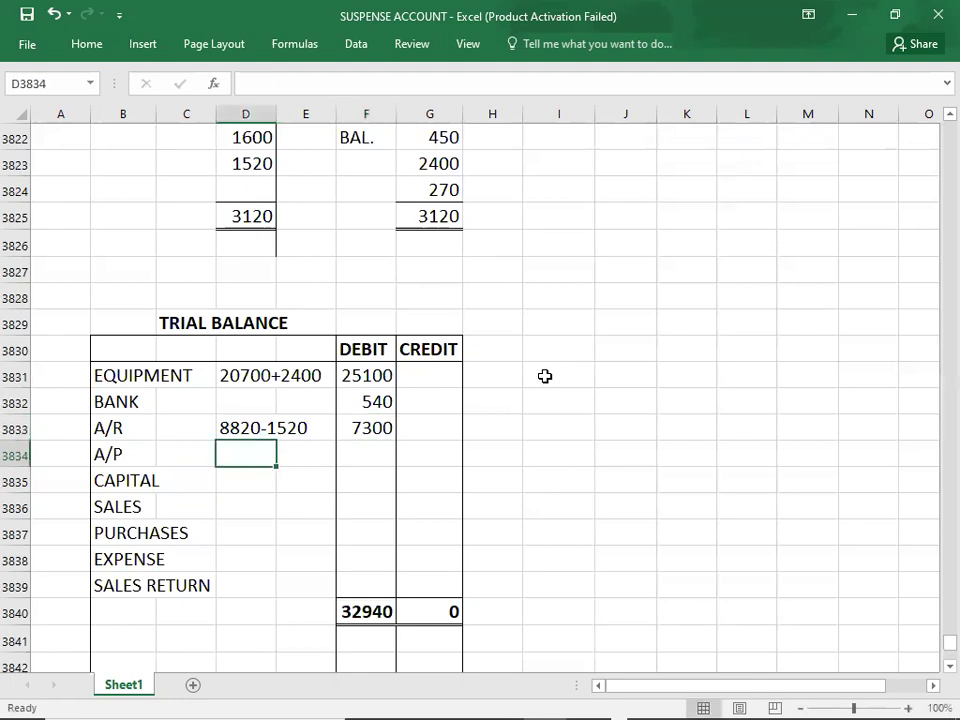
Step: Check the payables ledger control balance in the ABC PDF and enter 3100 for A/P in D3834 of the Excel trial balance
{"action": "key", "text": "alt+Tab"}
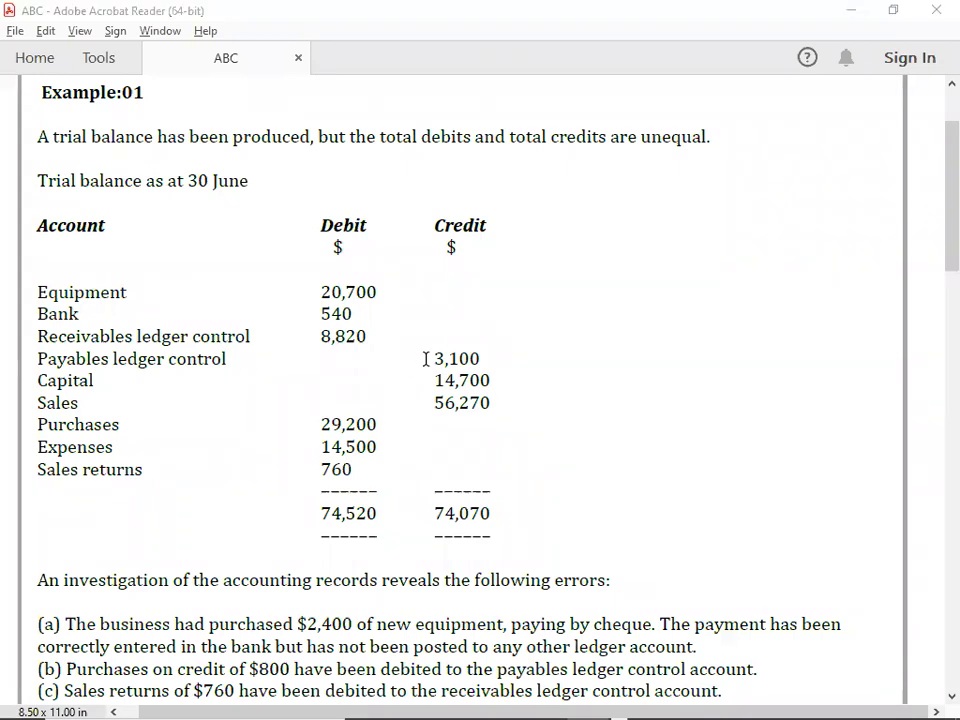
{"action": "key", "text": "alt+Tab"}
{"action": "type", "text": "3100"}
{"action": "key", "text": "Return"}
Step: Review the bold correcting entries for errors B to D in the Excel sheet to find any adjustment to A/P
{"action": "key", "text": "Up"}
{"action": "key", "text": "Up"}
{"action": "key", "text": "Up"}
{"action": "key", "text": "Up"}
{"action": "key", "text": "Up"}
{"action": "key", "text": "Up"}
{"action": "key", "text": "Up"}
{"action": "key", "text": "Up"}
{"action": "key", "text": "Up"}
{"action": "key", "text": "Up"}
{"action": "key", "text": "Up"}
{"action": "key", "text": "Up"}
{"action": "key", "text": "Up"}
{"action": "key", "text": "Up"}
{"action": "key", "text": "Up"}
{"action": "key", "text": "Up"}
{"action": "key", "text": "Up"}
{"action": "key", "text": "Up"}
{"action": "key", "text": "Up"}
{"action": "key", "text": "Up"}
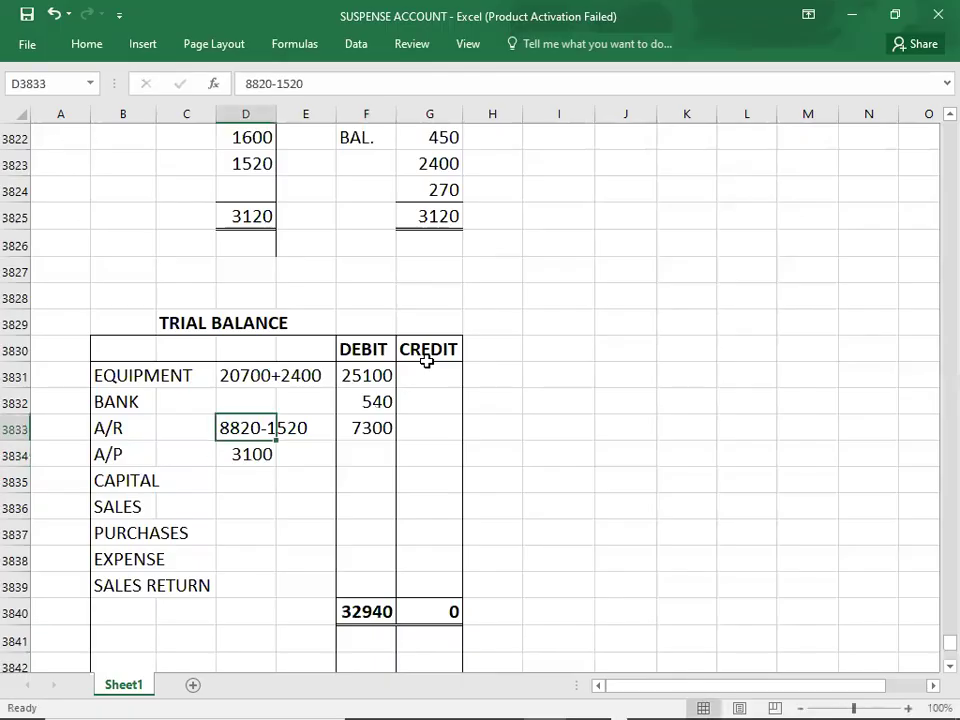
{"action": "key", "text": "Up"}
{"action": "key", "text": "Up"}
{"action": "key", "text": "Up"}
{"action": "key", "text": "Up"}
{"action": "key", "text": "Up"}
{"action": "key", "text": "Up"}
{"action": "key", "text": "Up"}
{"action": "key", "text": "Up"}
{"action": "key", "text": "Up"}
{"action": "key", "text": "Up"}
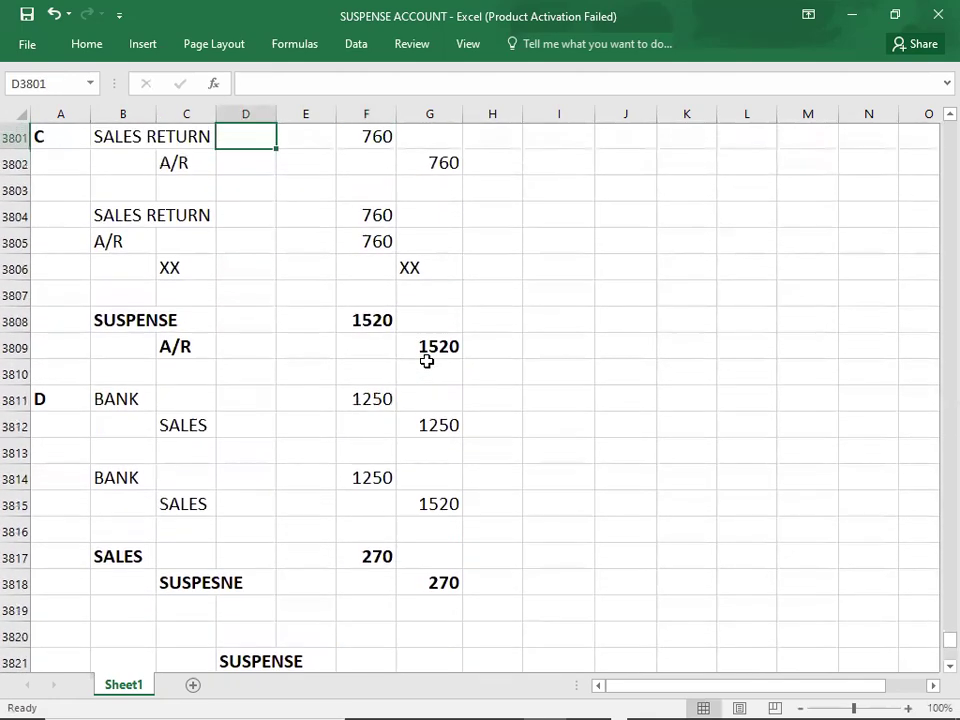
{"action": "key", "text": "Up"}
{"action": "key", "text": "Up"}
{"action": "key", "text": "Up"}
{"action": "key", "text": "Up"}
{"action": "key", "text": "Up"}
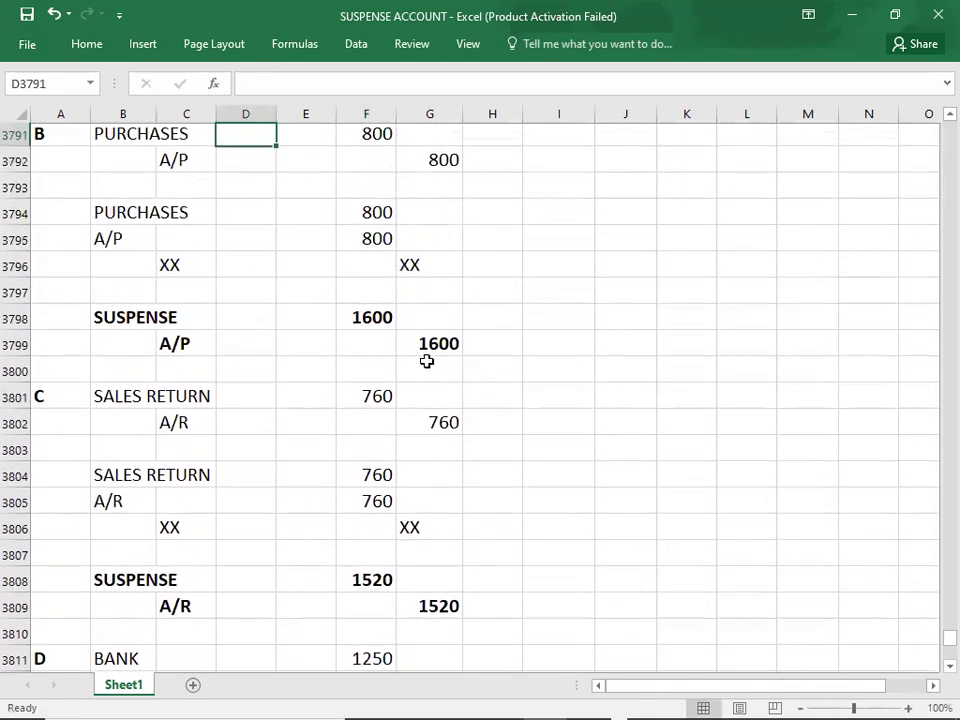
{"action": "key", "text": "Down"}
{"action": "key", "text": "Down"}
{"action": "key", "text": "Down"}
{"action": "key", "text": "Down"}
{"action": "key", "text": "Down"}
{"action": "key", "text": "Down"}
{"action": "key", "text": "Down"}
{"action": "key", "text": "Down"}
{"action": "key", "text": "Down"}
{"action": "key", "text": "Right"}
{"action": "key", "text": "Right"}
{"action": "key", "text": "Right"}
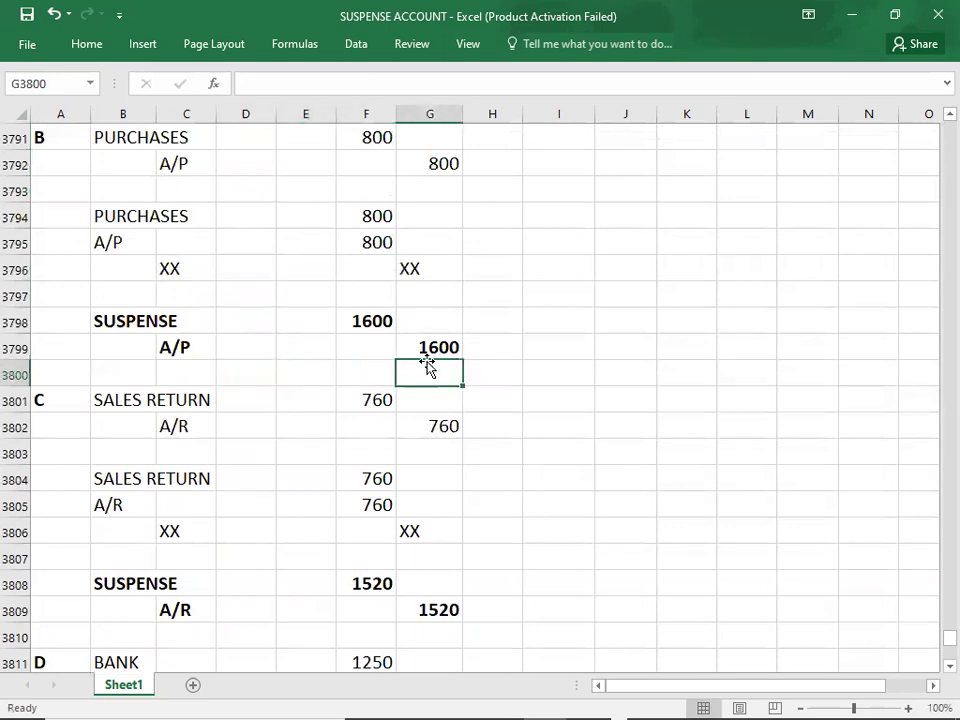
{"action": "key", "text": "Up"}
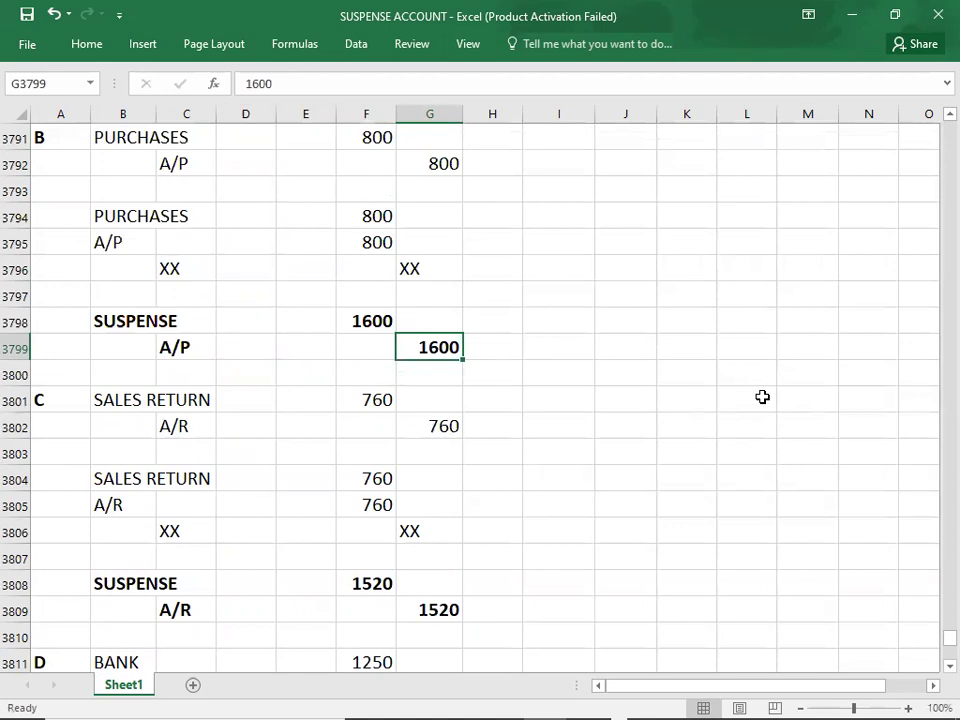
Step: Complete the A/P working in D3834 of the trial balance as 3100+1600 and enter 4700 as its credit balance in G3834
{"action": "key", "text": "Down"}
{"action": "key", "text": "Down"}
{"action": "key", "text": "Down"}
{"action": "key", "text": "Down"}
{"action": "key", "text": "Down"}
{"action": "key", "text": "Down"}
{"action": "key", "text": "Down"}
{"action": "key", "text": "Down"}
{"action": "key", "text": "Down"}
{"action": "key", "text": "Down"}
{"action": "key", "text": "Down"}
{"action": "key", "text": "Down"}
{"action": "key", "text": "Down"}
{"action": "key", "text": "Down"}
{"action": "key", "text": "Down"}
{"action": "key", "text": "Down"}
{"action": "key", "text": "Down"}
{"action": "key", "text": "Down"}
{"action": "key", "text": "Down"}
{"action": "key", "text": "Down"}
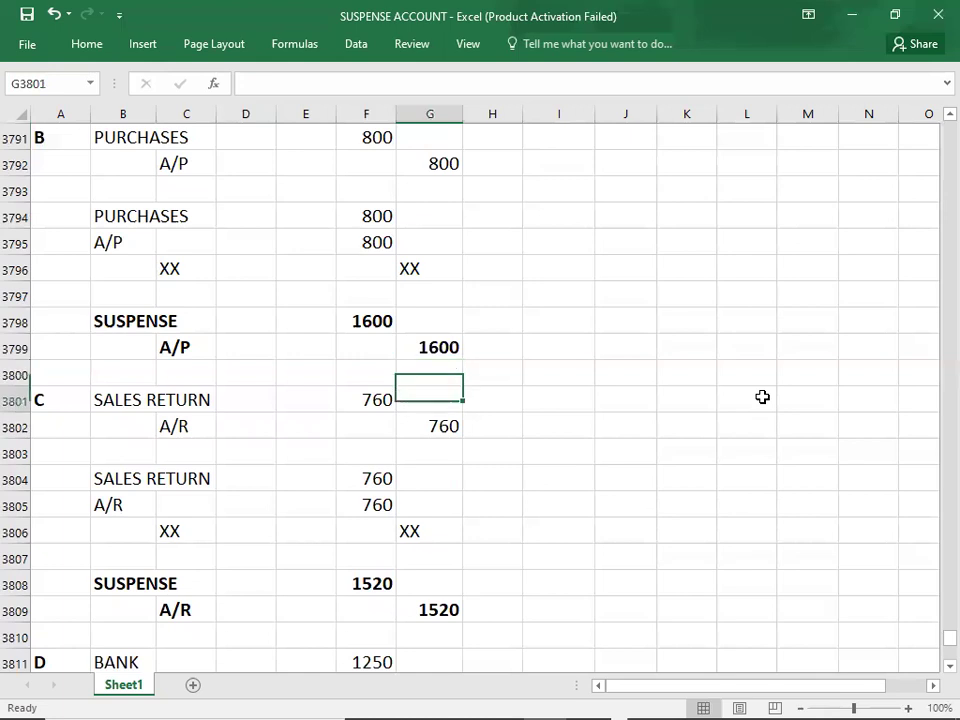
{"action": "key", "text": "Down"}
{"action": "key", "text": "Down"}
{"action": "key", "text": "Down"}
{"action": "key", "text": "Down"}
{"action": "key", "text": "Down"}
{"action": "key", "text": "Down"}
{"action": "key", "text": "Down"}
{"action": "key", "text": "Down"}
{"action": "key", "text": "Down"}
{"action": "key", "text": "Down"}
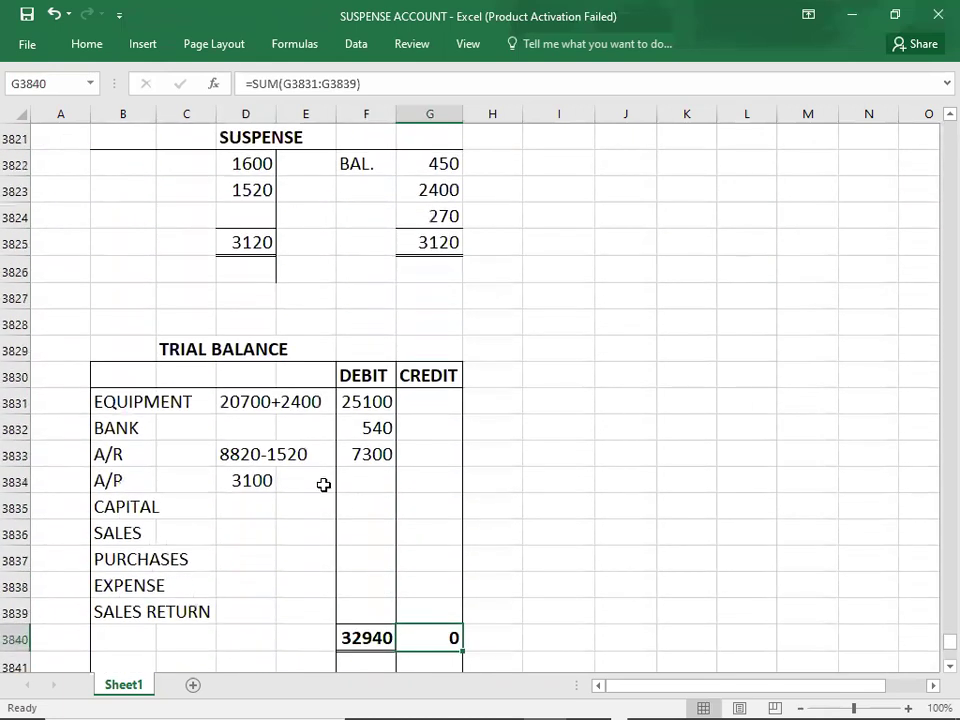
{"action": "double_click", "coordinate": [261, 480]}
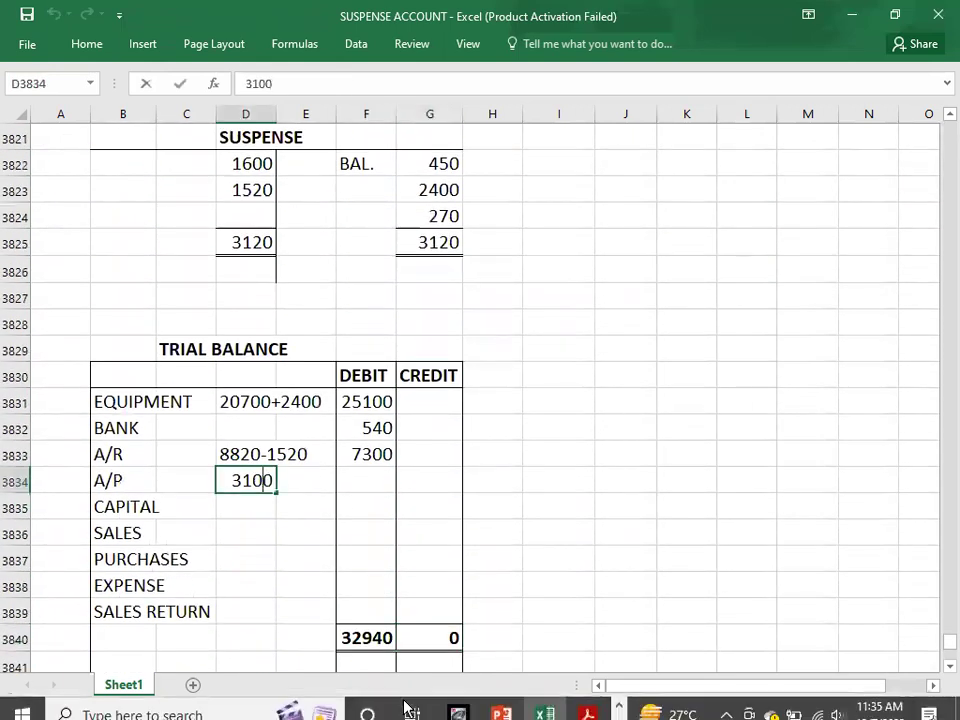
{"action": "type", "text": "+1600"}
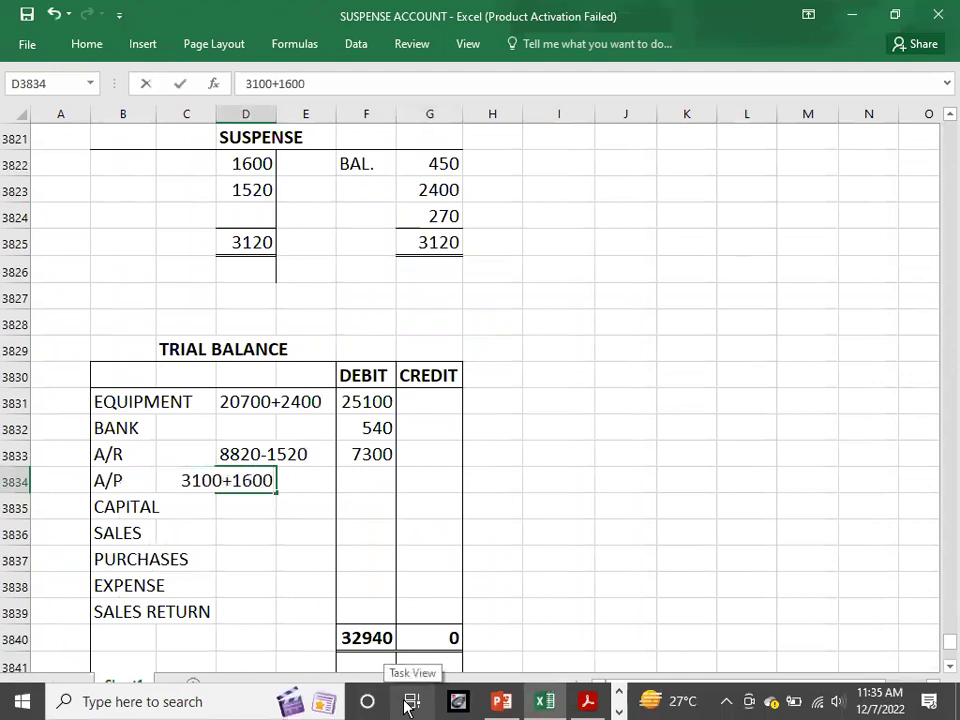
{"action": "key", "text": "Tab"}
{"action": "key", "text": "Tab"}
{"action": "key", "text": "Tab"}
{"action": "type", "text": "74"}
{"action": "key", "text": "BackSpace"}
{"action": "key", "text": "BackSpace"}
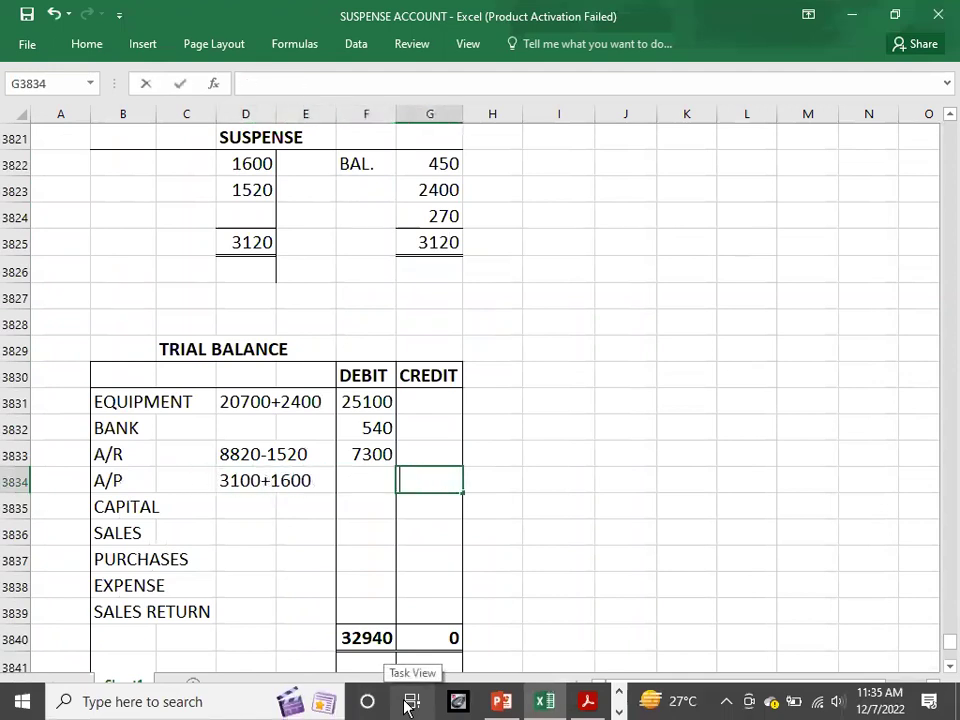
{"action": "type", "text": "4700"}
{"action": "key", "text": "Return"}
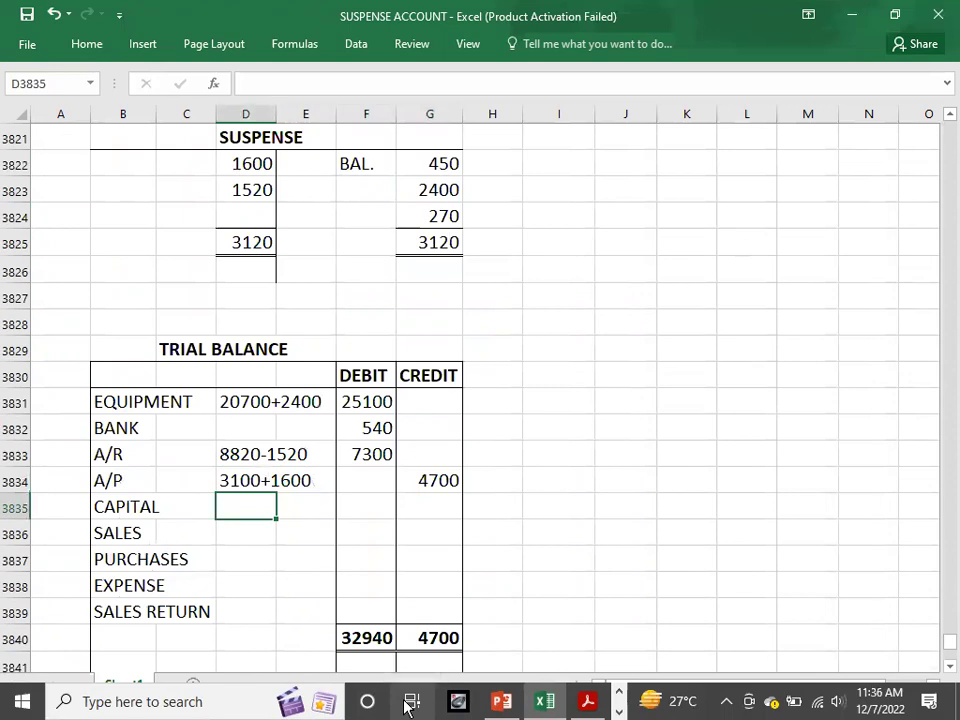
Step: Check the capital balance in the ABC PDF and enter 14700 as the Capital credit in G3835 of the Excel trial balance
{"action": "left_click", "coordinate": [588, 701]}
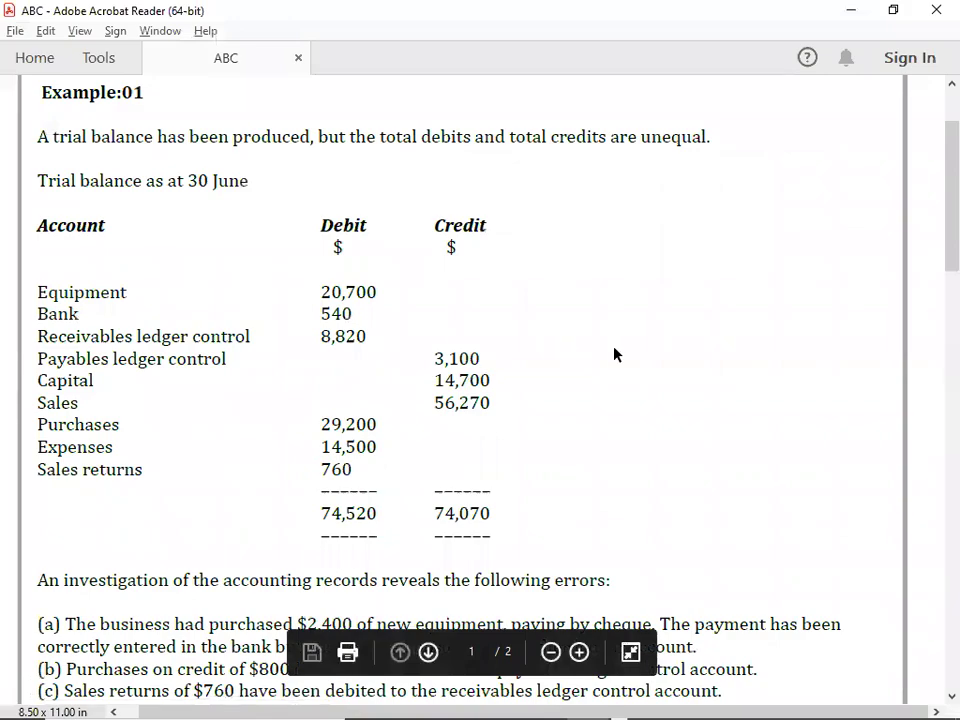
{"action": "key", "text": "alt+Tab"}
{"action": "key", "text": "Right"}
{"action": "key", "text": "Right"}
{"action": "key", "text": "Right"}
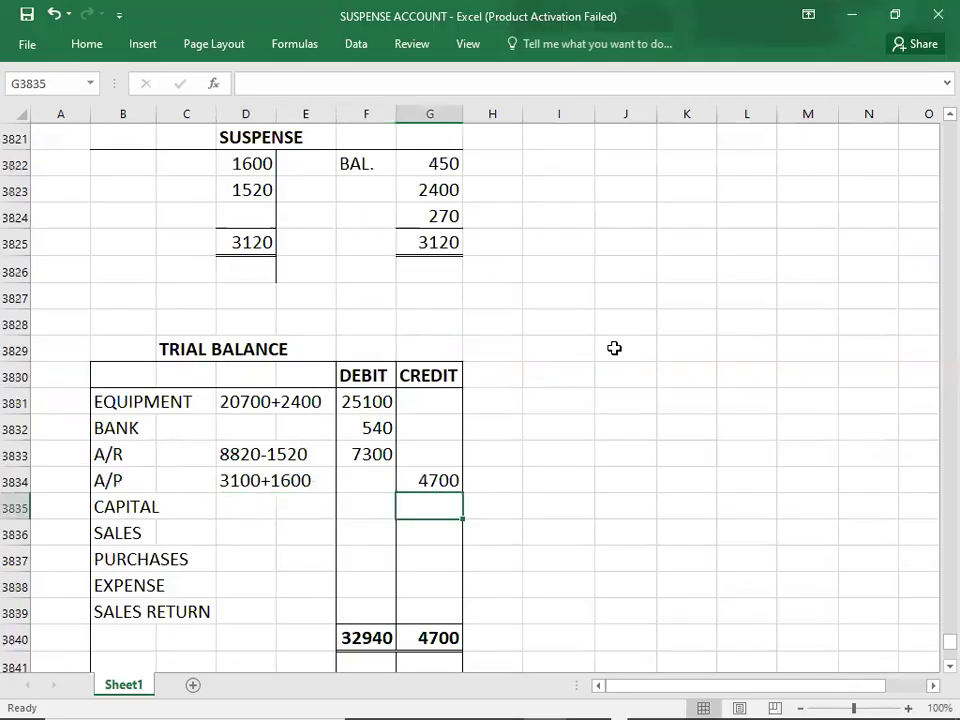
{"action": "type", "text": "14700"}
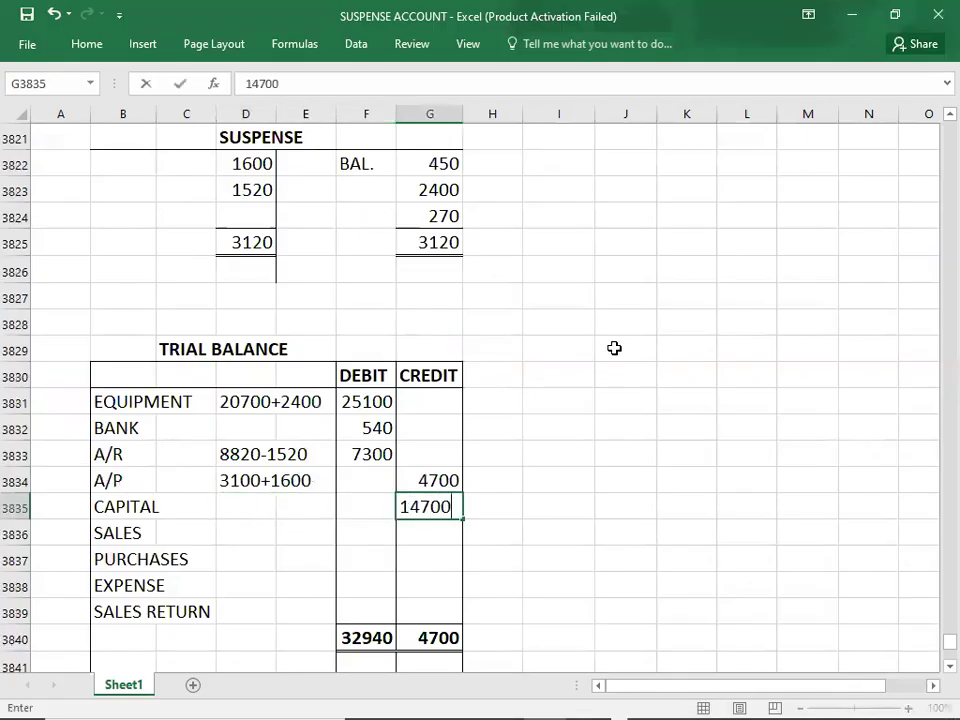
{"action": "key", "text": "Return"}
Step: Check the sales balance in the ABC PDF and enter 56270 for Sales in D3836 of the Excel trial balance
{"action": "key", "text": "Left"}
{"action": "key", "text": "Left"}
{"action": "key", "text": "Left"}
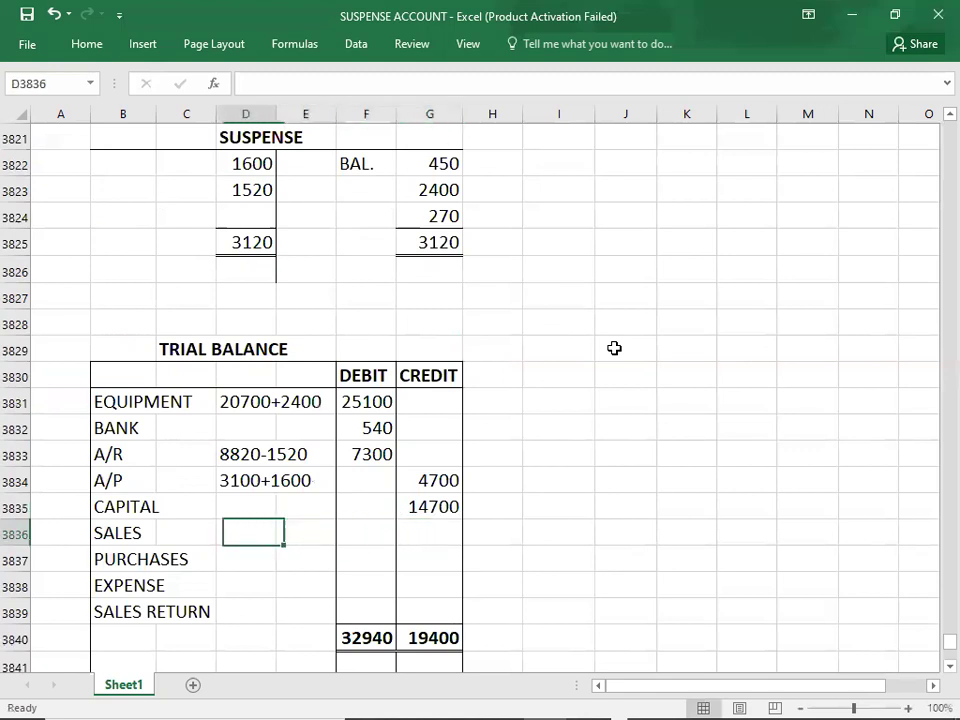
{"action": "key", "text": "alt+Tab"}
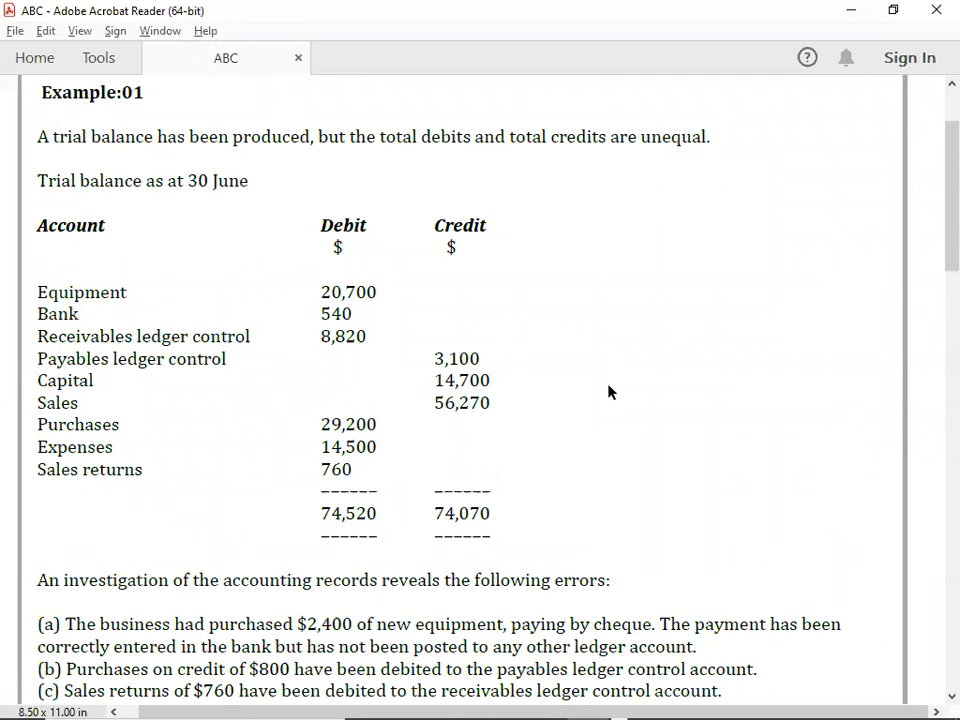
{"action": "key", "text": "alt+Tab"}
{"action": "type", "text": "56270"}
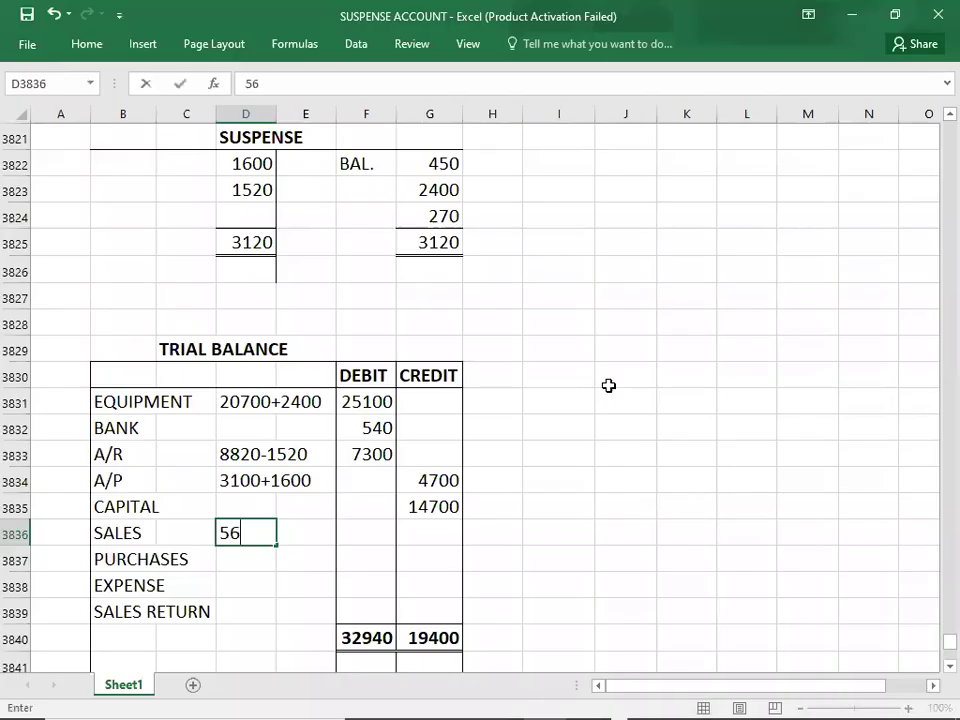
Step: Review the bold correcting entry for error D to find the adjustment to Sales
{"action": "key", "text": "Up"}
{"action": "key", "text": "Up"}
{"action": "key", "text": "Up"}
{"action": "key", "text": "Up"}
{"action": "key", "text": "Up"}
{"action": "key", "text": "Up"}
{"action": "key", "text": "Up"}
{"action": "key", "text": "Up"}
{"action": "key", "text": "Up"}
{"action": "key", "text": "Up"}
{"action": "key", "text": "Up"}
{"action": "key", "text": "Up"}
{"action": "key", "text": "Up"}
{"action": "key", "text": "Up"}
{"action": "key", "text": "Up"}
{"action": "key", "text": "Up"}
{"action": "key", "text": "Up"}
{"action": "key", "text": "Up"}
{"action": "key", "text": "Up"}
{"action": "key", "text": "Up"}
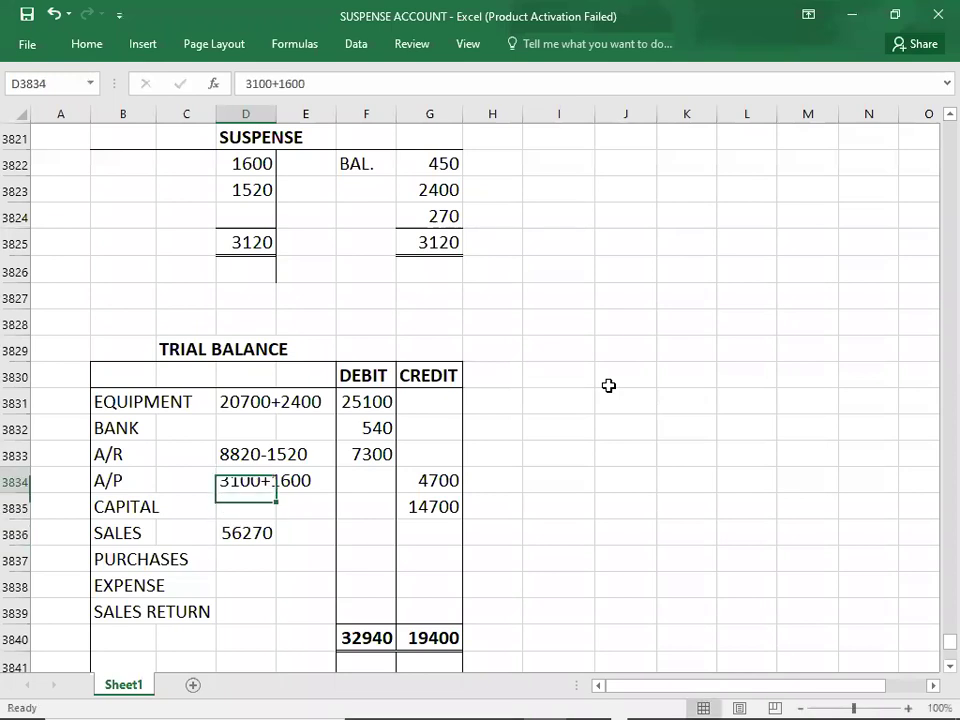
{"action": "key", "text": "Up"}
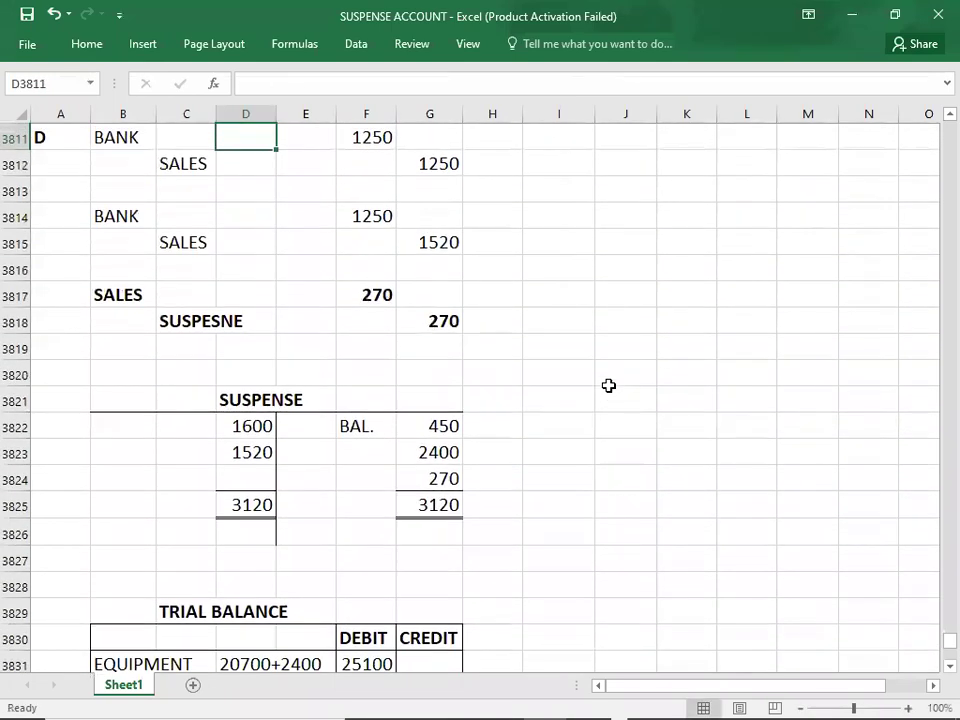
{"action": "key", "text": "Down"}
{"action": "key", "text": "Down"}
{"action": "key", "text": "Down"}
{"action": "key", "text": "Down"}
{"action": "key", "text": "Down"}
{"action": "key", "text": "Down"}
{"action": "key", "text": "Left"}
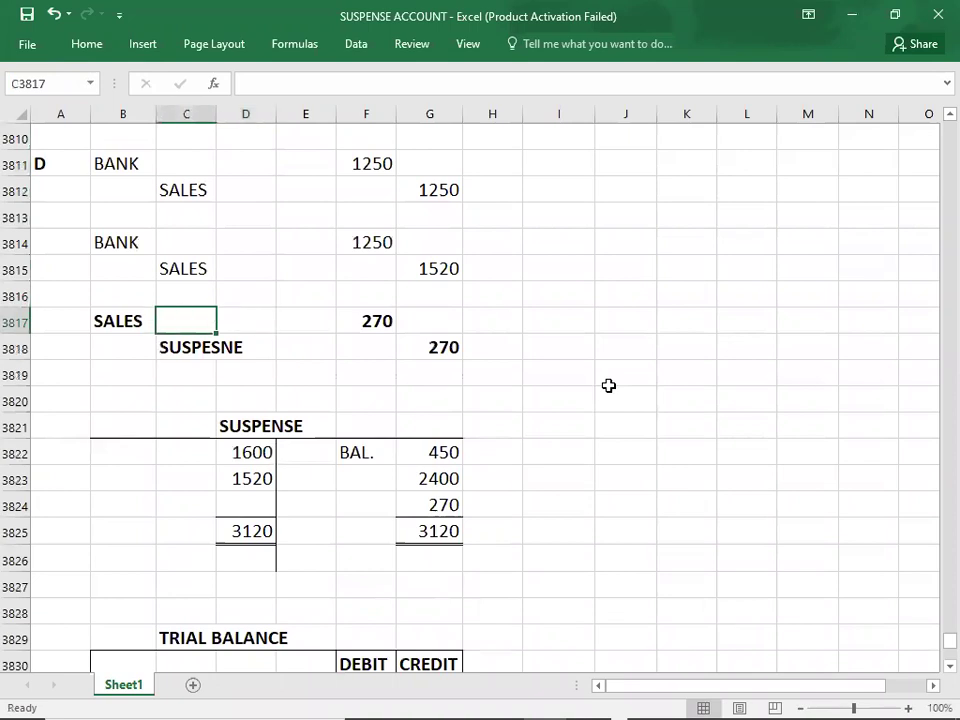
{"action": "key", "text": "Left"}
{"action": "key", "text": "Right"}
{"action": "key", "text": "Right"}
{"action": "key", "text": "Right"}
{"action": "key", "text": "Right"}
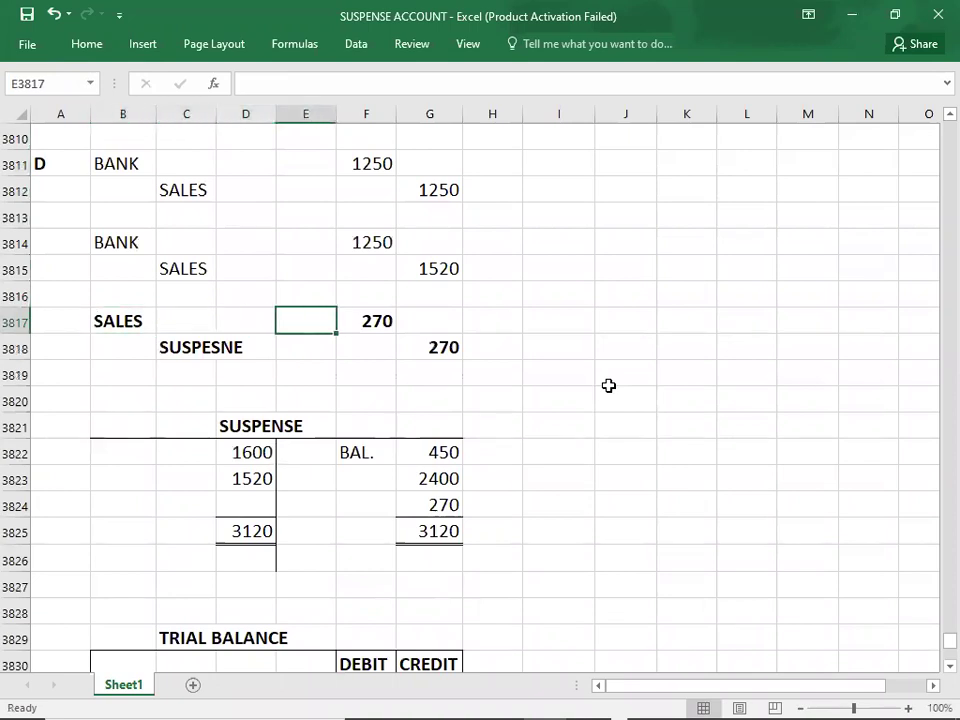
Step: Complete the Sales working in D3836 of the trial balance as 56270-270 and enter 56000 as its credit balance in G3836
{"action": "key", "text": "Down"}
{"action": "key", "text": "Down"}
{"action": "key", "text": "Down"}
{"action": "key", "text": "Down"}
{"action": "key", "text": "Down"}
{"action": "key", "text": "Down"}
{"action": "key", "text": "Down"}
{"action": "key", "text": "Down"}
{"action": "key", "text": "Down"}
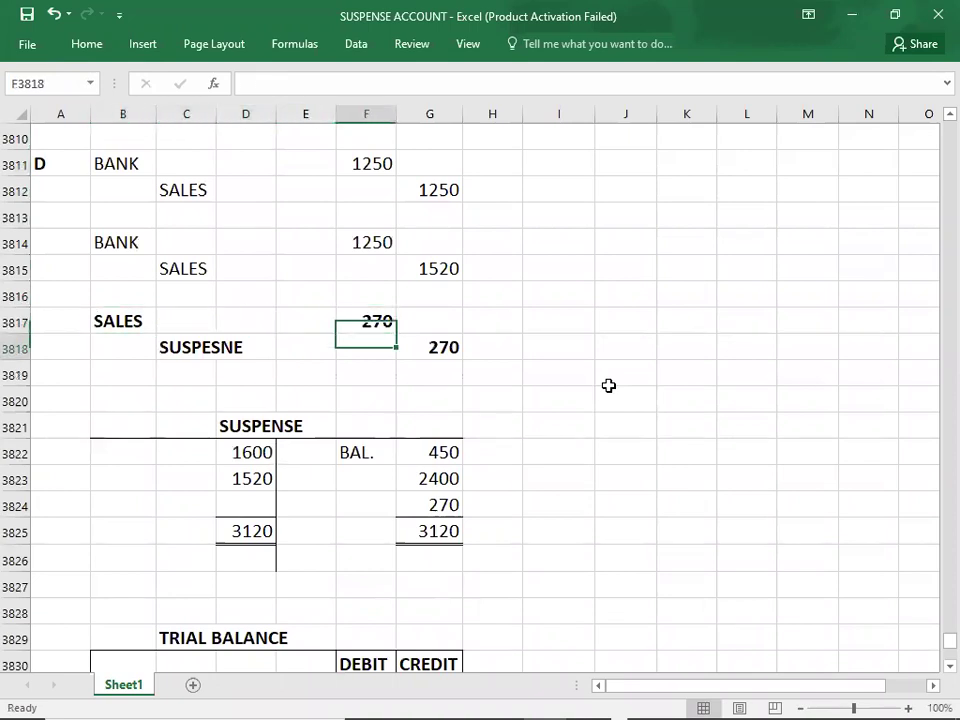
{"action": "key", "text": "Down"}
{"action": "key", "text": "Down"}
{"action": "key", "text": "Down"}
{"action": "key", "text": "Down"}
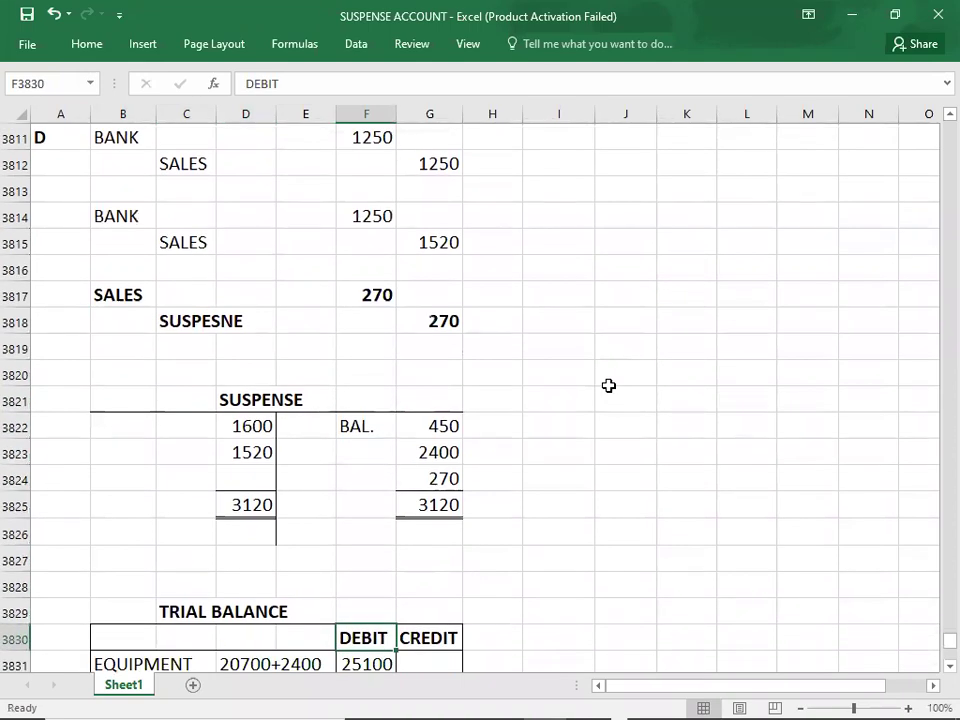
{"action": "key", "text": "Down"}
{"action": "key", "text": "Down"}
{"action": "key", "text": "Down"}
{"action": "key", "text": "Down"}
{"action": "key", "text": "Down"}
{"action": "key", "text": "Down"}
{"action": "key", "text": "Down"}
{"action": "key", "text": "Down"}
{"action": "key", "text": "Down"}
{"action": "key", "text": "Down"}
{"action": "key", "text": "Down"}
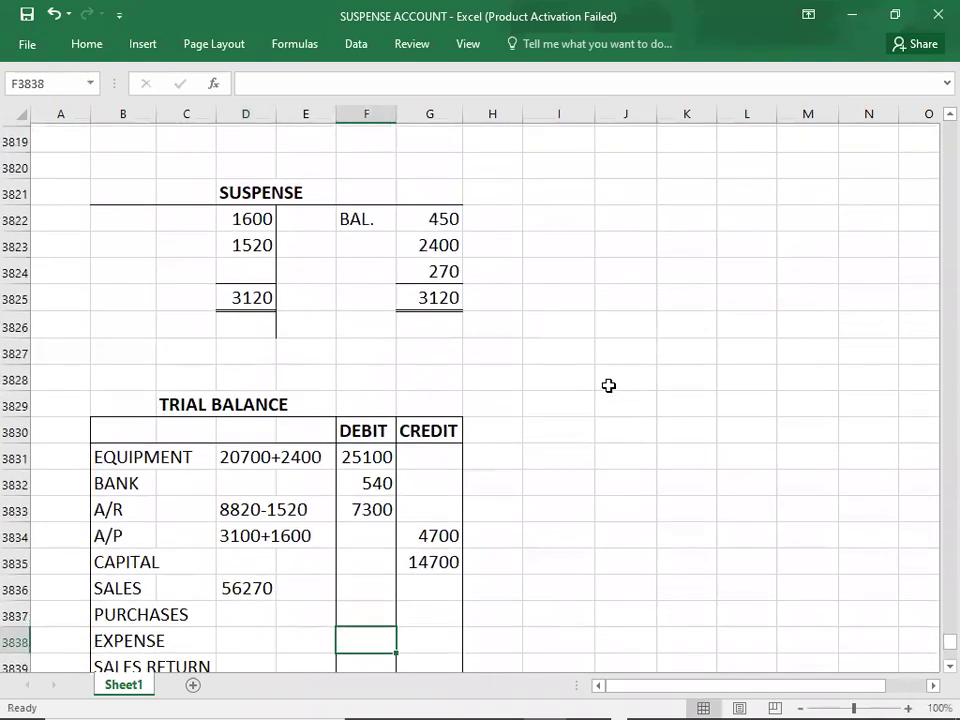
{"action": "key", "text": "Down"}
{"action": "key", "text": "Down"}
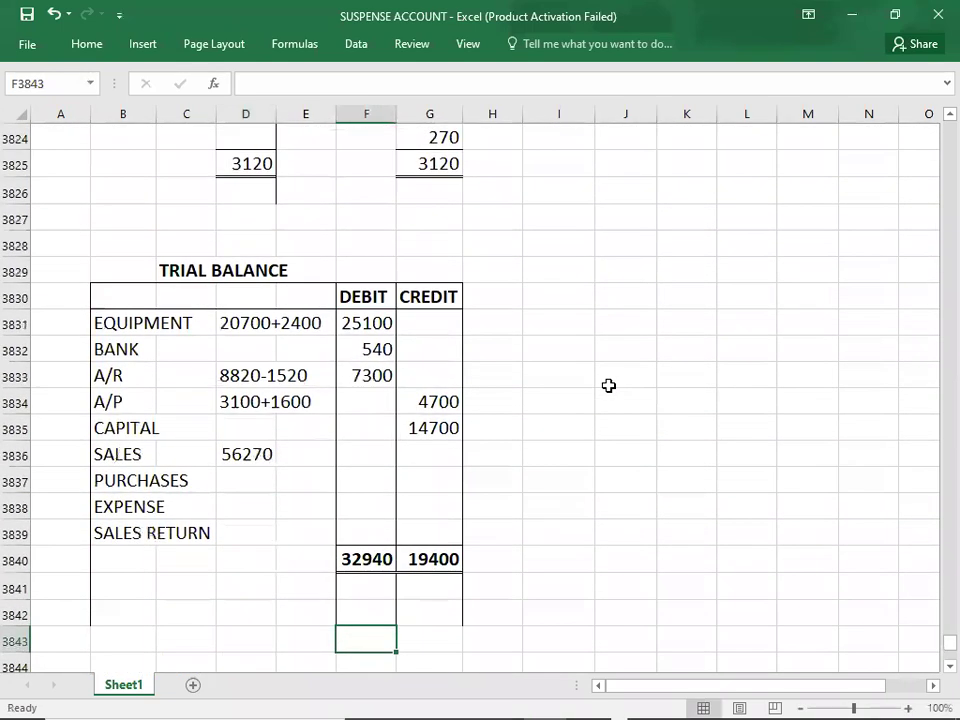
{"action": "left_click", "coordinate": [266, 455]}
{"action": "double_click", "coordinate": [266, 455]}
{"action": "type", "text": "-270"}
{"action": "key", "text": "Tab"}
{"action": "key", "text": "Tab"}
{"action": "key", "text": "Tab"}
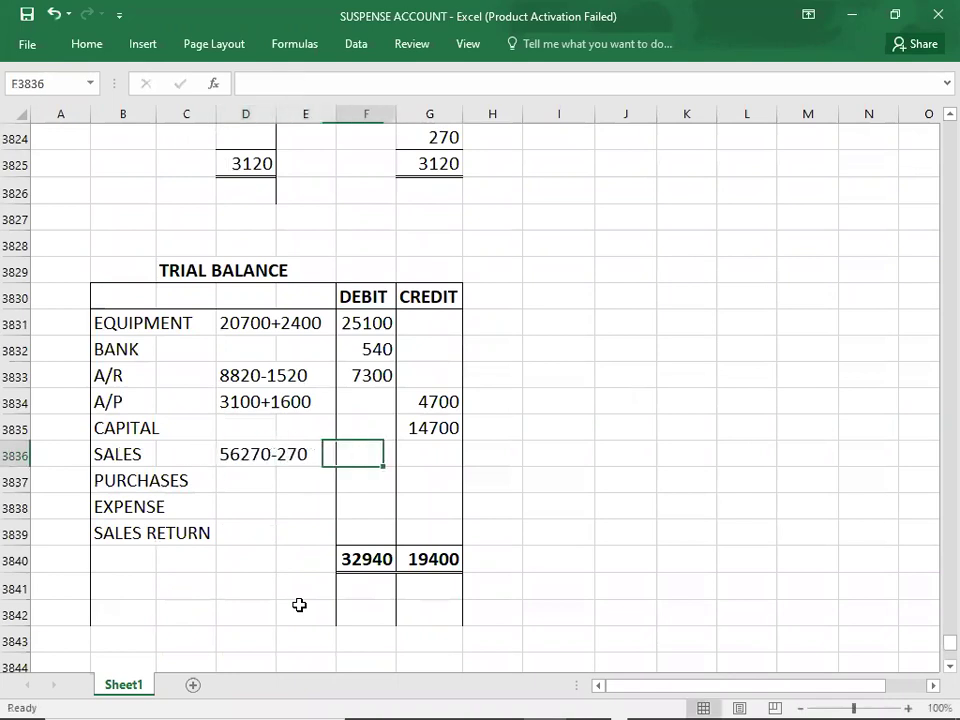
{"action": "type", "text": "56000"}
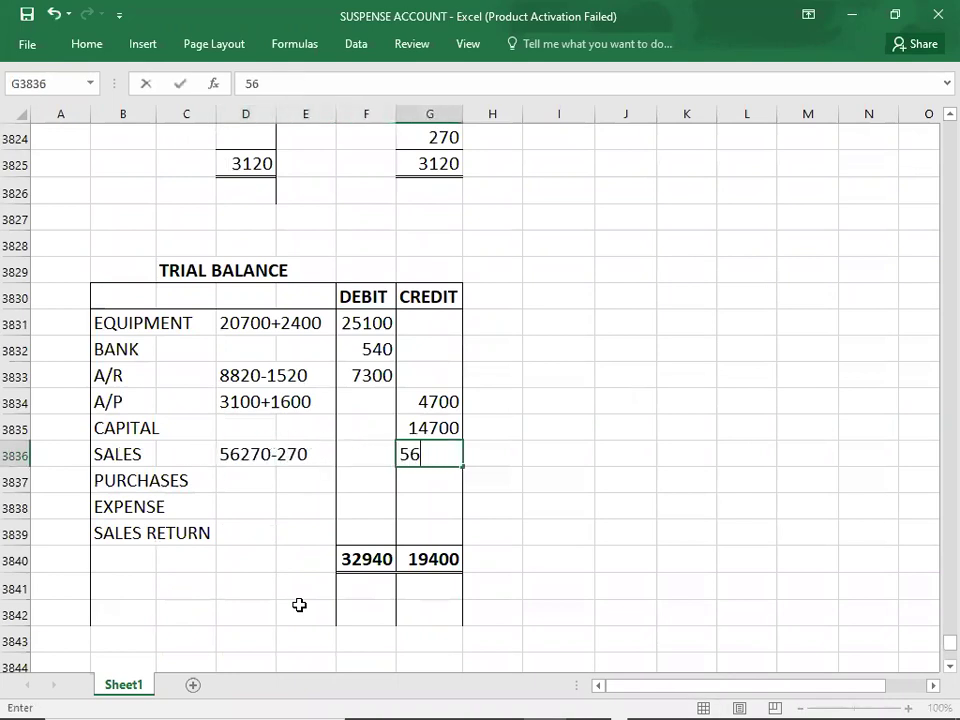
{"action": "key", "text": "Return"}
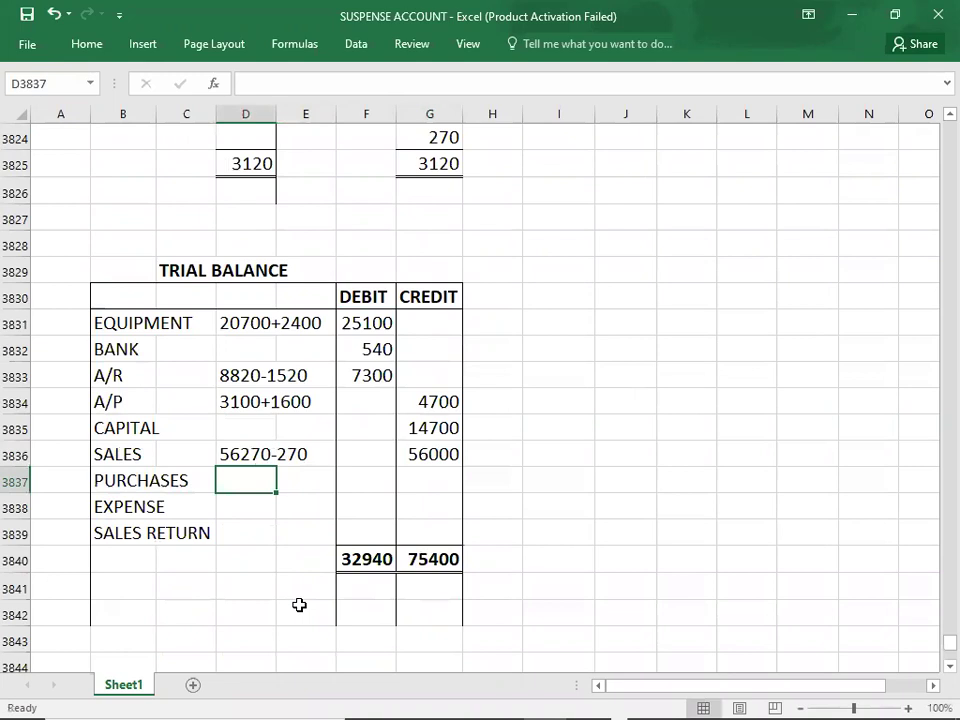
Step: Check the purchases balance in the ABC PDF and enter 29200 for Purchases in D3837 of the Excel trial balance
{"action": "key", "text": "alt+Tab"}
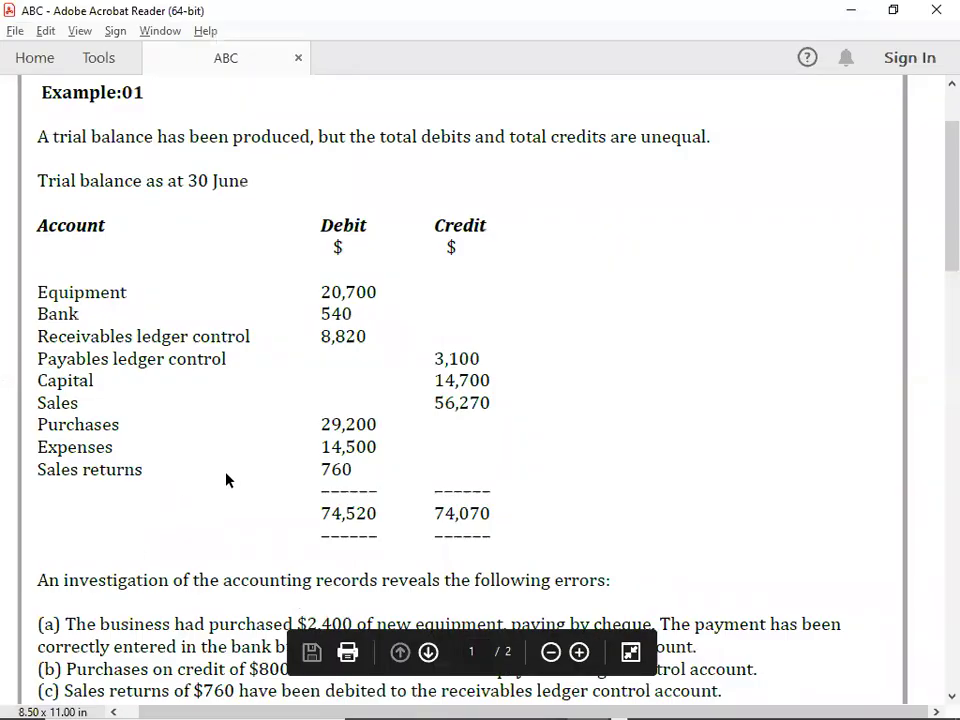
{"action": "key", "text": "alt+Tab"}
{"action": "type", "text": "29200"}
Step: Review the bold correcting entries for errors A to D to look for any adjustment to Purchases
{"action": "key", "text": "Up"}
{"action": "key", "text": "Up"}
{"action": "key", "text": "Up"}
{"action": "key", "text": "Up"}
{"action": "key", "text": "Up"}
{"action": "key", "text": "Up"}
{"action": "key", "text": "Up"}
{"action": "key", "text": "Up"}
{"action": "key", "text": "Up"}
{"action": "key", "text": "Up"}
{"action": "key", "text": "Up"}
{"action": "key", "text": "Up"}
{"action": "key", "text": "Up"}
{"action": "key", "text": "Up"}
{"action": "key", "text": "Up"}
{"action": "key", "text": "Up"}
{"action": "key", "text": "Up"}
{"action": "key", "text": "Up"}
{"action": "key", "text": "Up"}
{"action": "key", "text": "Up"}
{"action": "key", "text": "Up"}
{"action": "key", "text": "Up"}
{"action": "key", "text": "Up"}
{"action": "key", "text": "Up"}
{"action": "key", "text": "Up"}
{"action": "key", "text": "Up"}
{"action": "key", "text": "Up"}
{"action": "key", "text": "Up"}
{"action": "key", "text": "Up"}
{"action": "key", "text": "Up"}
{"action": "key", "text": "Up"}
{"action": "key", "text": "Up"}
{"action": "key", "text": "Up"}
{"action": "key", "text": "Up"}
{"action": "key", "text": "Up"}
{"action": "key", "text": "Up"}
{"action": "key", "text": "Up"}
{"action": "key", "text": "Up"}
{"action": "key", "text": "Up"}
{"action": "key", "text": "Up"}
{"action": "key", "text": "Up"}
{"action": "key", "text": "Up"}
{"action": "key", "text": "Up"}
{"action": "key", "text": "Up"}
{"action": "key", "text": "Up"}
{"action": "key", "text": "Up"}
{"action": "key", "text": "Up"}
{"action": "key", "text": "Up"}
{"action": "key", "text": "Up"}
{"action": "key", "text": "Up"}
{"action": "key", "text": "Up"}
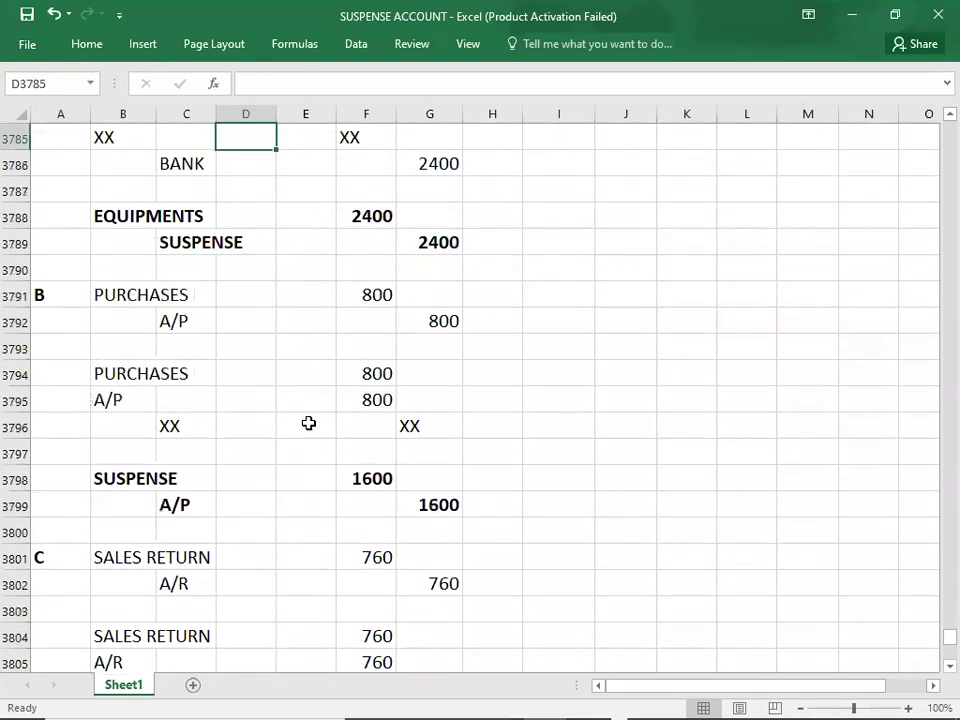
{"action": "key", "text": "Down"}
{"action": "key", "text": "Down"}
{"action": "key", "text": "Down"}
{"action": "key", "text": "Down"}
{"action": "key", "text": "Down"}
{"action": "key", "text": "Down"}
{"action": "key", "text": "Down"}
{"action": "key", "text": "Down"}
{"action": "key", "text": "Down"}
{"action": "key", "text": "Down"}
{"action": "key", "text": "Down"}
{"action": "key", "text": "Down"}
{"action": "key", "text": "Down"}
{"action": "key", "text": "Down"}
{"action": "key", "text": "Down"}
{"action": "key", "text": "Down"}
{"action": "key", "text": "Down"}
{"action": "key", "text": "Down"}
{"action": "key", "text": "Down"}
{"action": "key", "text": "Down"}
{"action": "key", "text": "Down"}
{"action": "key", "text": "Down"}
{"action": "key", "text": "Down"}
{"action": "key", "text": "Down"}
{"action": "key", "text": "Down"}
{"action": "key", "text": "Down"}
{"action": "key", "text": "Down"}
{"action": "key", "text": "Down"}
{"action": "key", "text": "Down"}
{"action": "key", "text": "Down"}
{"action": "key", "text": "Down"}
{"action": "key", "text": "Down"}
{"action": "key", "text": "Down"}
{"action": "key", "text": "Down"}
{"action": "key", "text": "Down"}
{"action": "key", "text": "Down"}
{"action": "key", "text": "Down"}
{"action": "key", "text": "Down"}
{"action": "key", "text": "Down"}
{"action": "key", "text": "Down"}
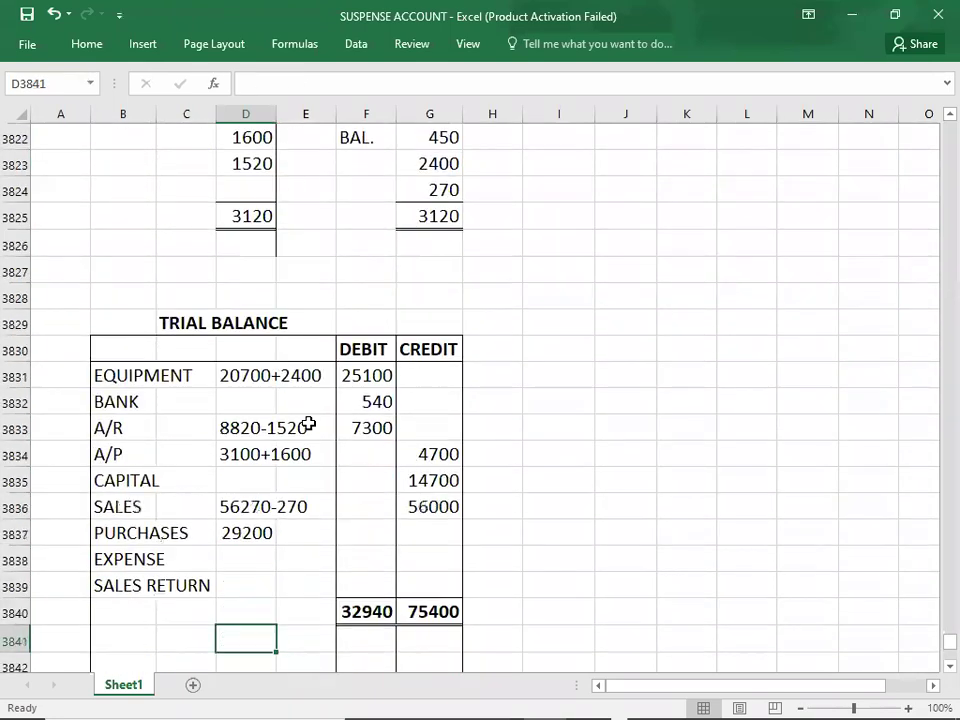
Step: Enter 29200 as the Purchases debit in F3837 and clear the Purchases working in D3837
{"action": "left_click", "coordinate": [357, 460]}
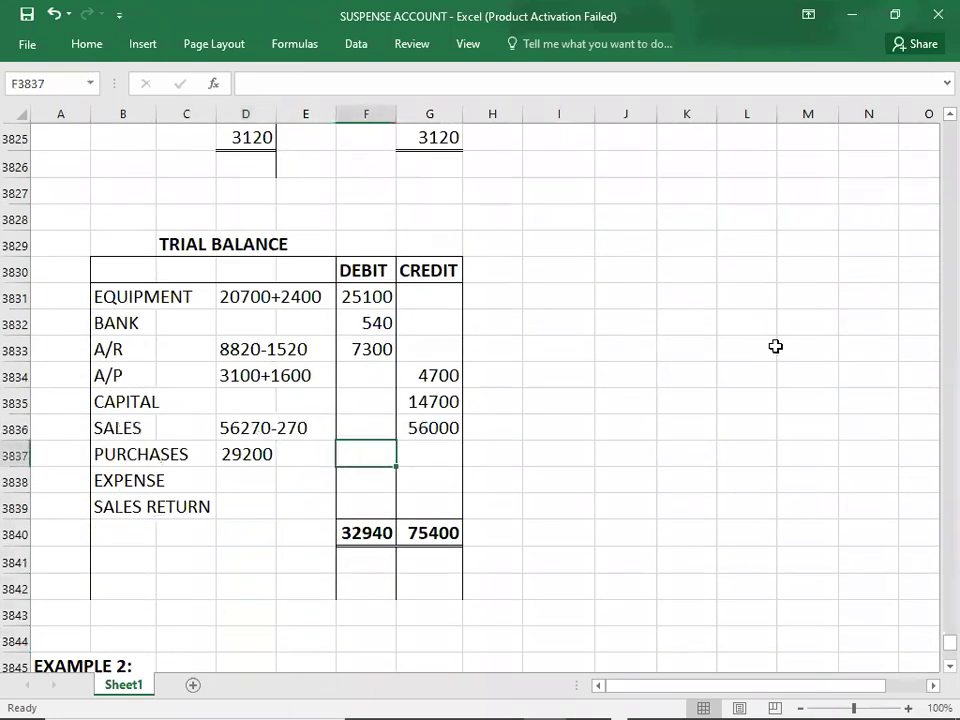
{"action": "type", "text": "29200"}
{"action": "key", "text": "Left"}
{"action": "key", "text": "Left"}
{"action": "key", "text": "Delete"}
{"action": "key", "text": "Down"}
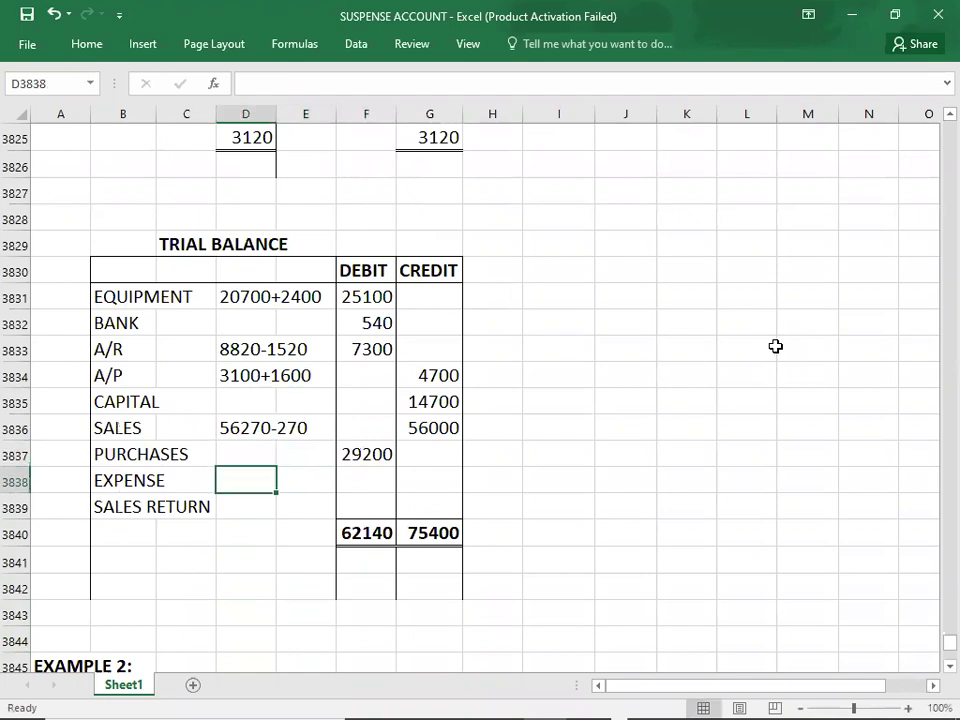
Step: Check the expenses balance in the ABC PDF and enter 14500 as the Expense debit in F3838 of the Excel trial balance
{"action": "key", "text": "alt+Tab"}
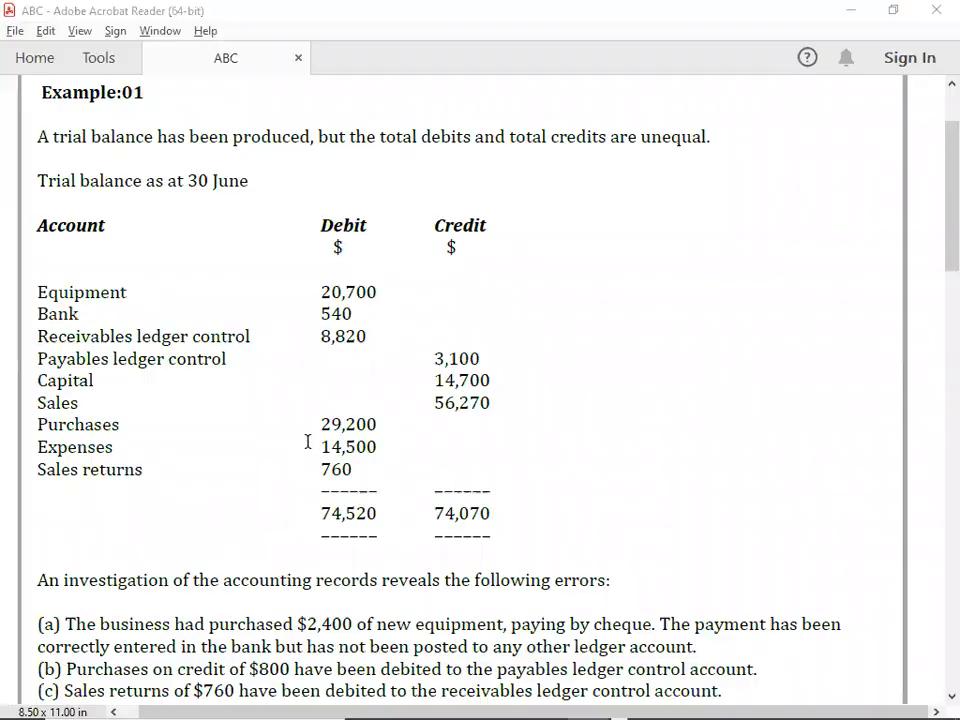
{"action": "key", "text": "alt+Tab"}
{"action": "key", "text": "Right"}
{"action": "type", "text": "14500"}
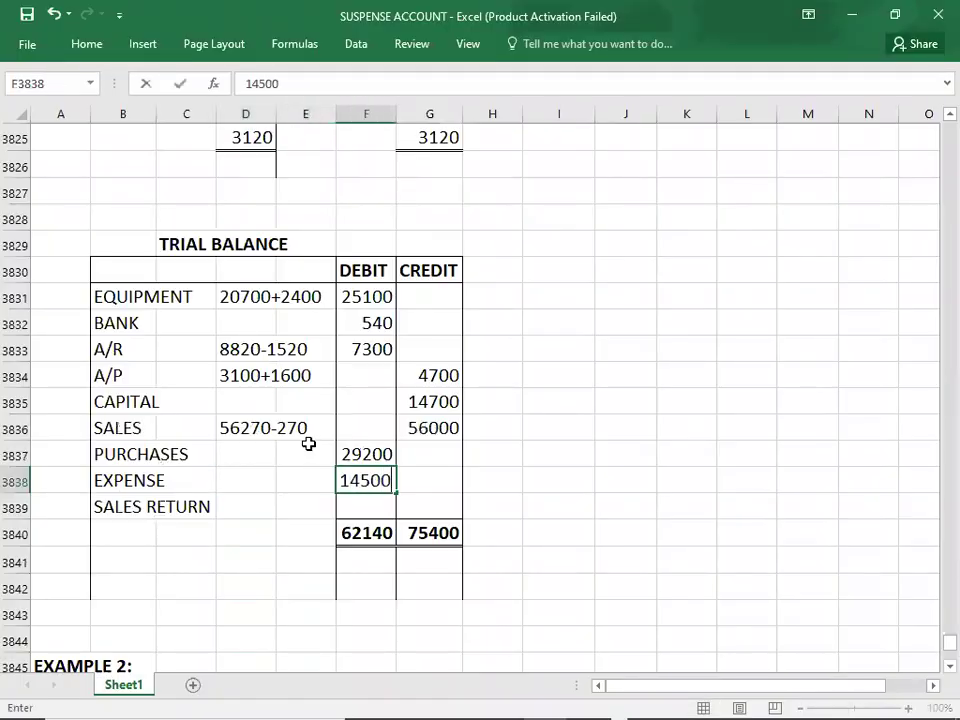
{"action": "key", "text": "Return"}
{"action": "key", "text": "Left"}
{"action": "key", "text": "Left"}
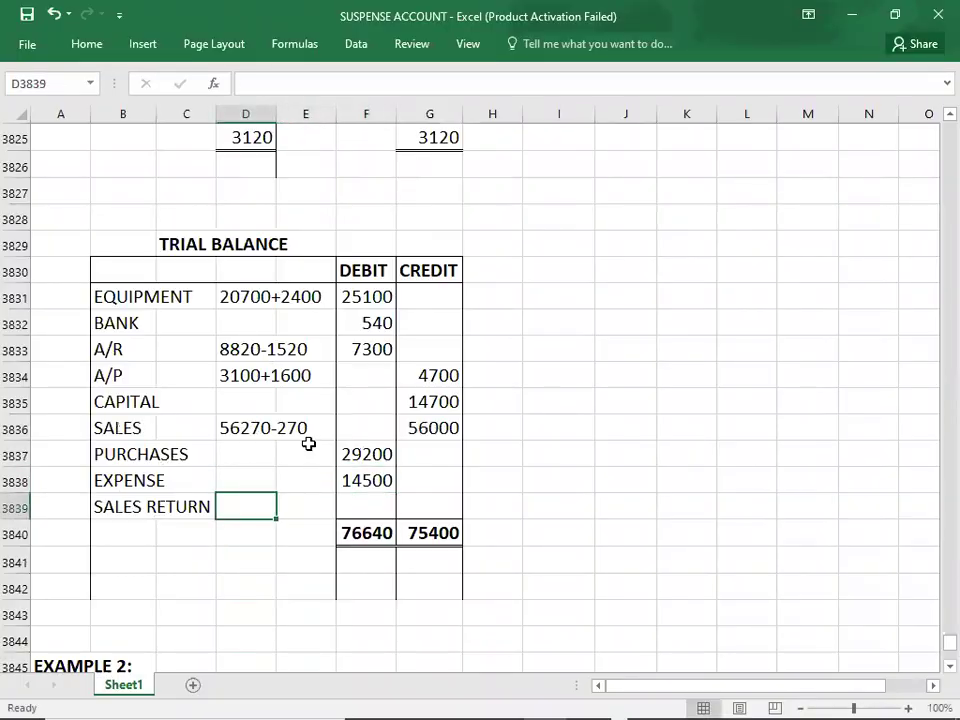
Step: Check the sales returns balance in the ABC PDF and enter 760 for Sales Return in D3839 of the Excel trial balance
{"action": "key", "text": "alt+Tab"}
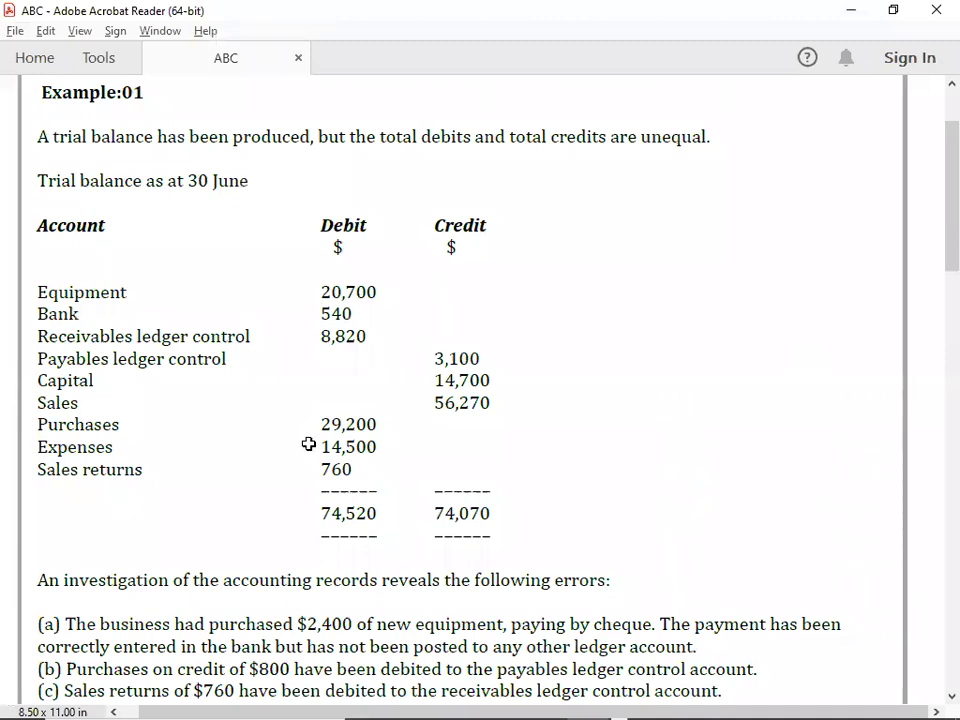
{"action": "key", "text": "alt+Tab"}
{"action": "type", "text": "760"}
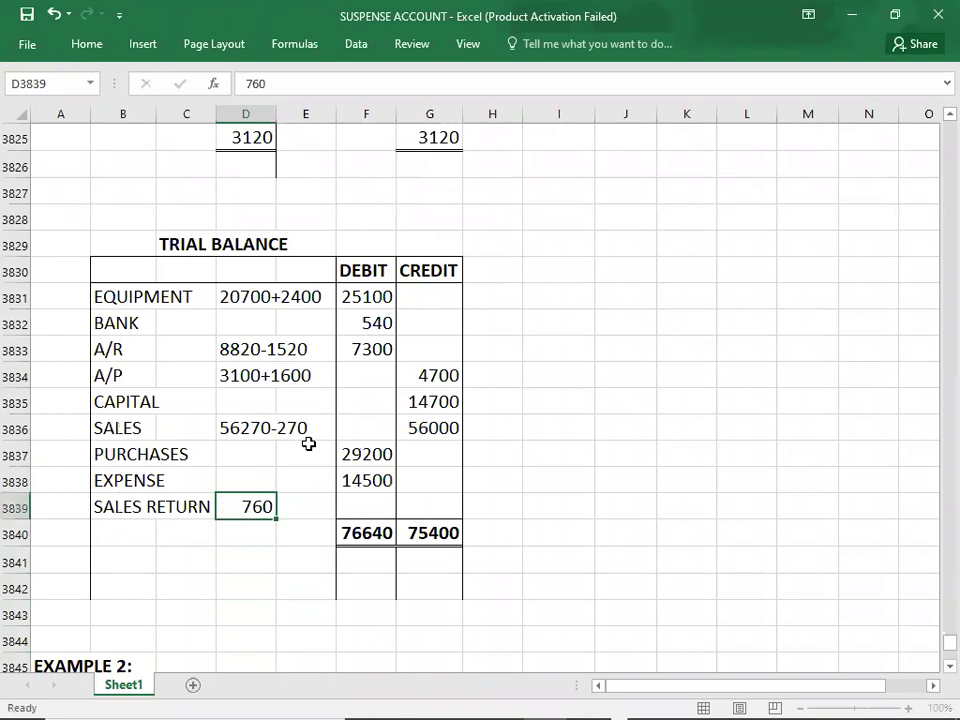
Step: Review the correcting entries for errors A to D and the suspense account for any adjustment to Sales Return
{"action": "key", "text": "Up"}
{"action": "key", "text": "Up"}
{"action": "key", "text": "Up"}
{"action": "key", "text": "Up"}
{"action": "key", "text": "Up"}
{"action": "key", "text": "Up"}
{"action": "key", "text": "Up"}
{"action": "key", "text": "Up"}
{"action": "key", "text": "Up"}
{"action": "key", "text": "Up"}
{"action": "key", "text": "Up"}
{"action": "key", "text": "Up"}
{"action": "key", "text": "Up"}
{"action": "key", "text": "Up"}
{"action": "key", "text": "Up"}
{"action": "key", "text": "Up"}
{"action": "key", "text": "Up"}
{"action": "key", "text": "Up"}
{"action": "key", "text": "Up"}
{"action": "key", "text": "Up"}
{"action": "key", "text": "Up"}
{"action": "key", "text": "Up"}
{"action": "key", "text": "Up"}
{"action": "key", "text": "Up"}
{"action": "key", "text": "Up"}
{"action": "key", "text": "Up"}
{"action": "key", "text": "Up"}
{"action": "key", "text": "Up"}
{"action": "key", "text": "Up"}
{"action": "key", "text": "Up"}
{"action": "key", "text": "Up"}
{"action": "key", "text": "Up"}
{"action": "key", "text": "Up"}
{"action": "key", "text": "Up"}
{"action": "key", "text": "Up"}
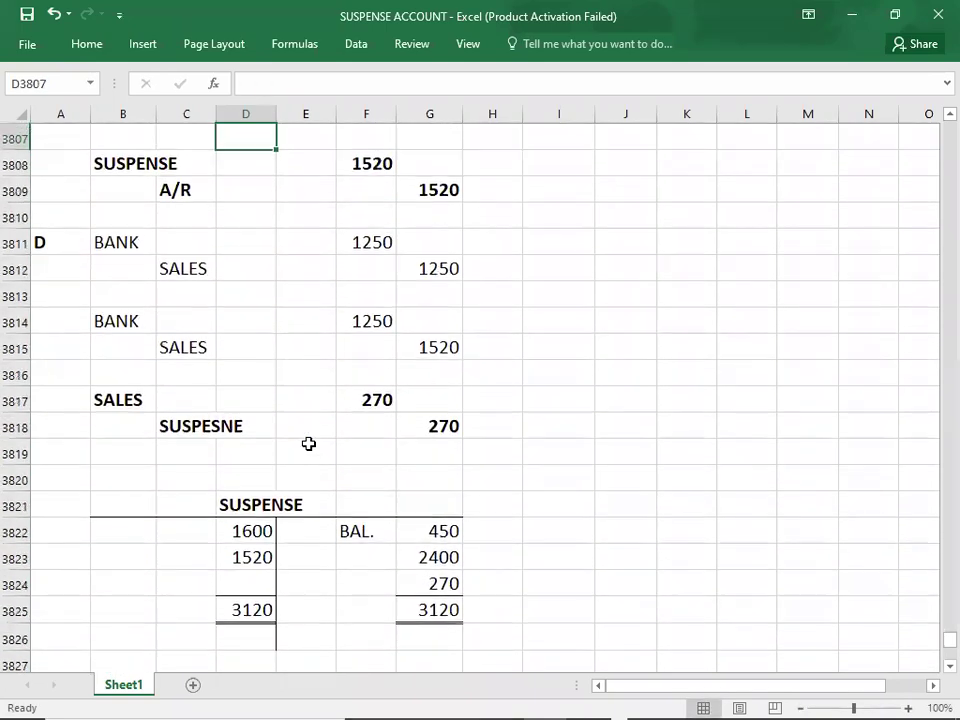
{"action": "key", "text": "Up"}
{"action": "key", "text": "Up"}
{"action": "key", "text": "Up"}
{"action": "key", "text": "Up"}
{"action": "key", "text": "Up"}
{"action": "key", "text": "Up"}
{"action": "key", "text": "Up"}
{"action": "key", "text": "Up"}
{"action": "key", "text": "Up"}
{"action": "key", "text": "Up"}
{"action": "key", "text": "Up"}
{"action": "key", "text": "Up"}
{"action": "key", "text": "Up"}
{"action": "key", "text": "Up"}
{"action": "key", "text": "Up"}
{"action": "key", "text": "Up"}
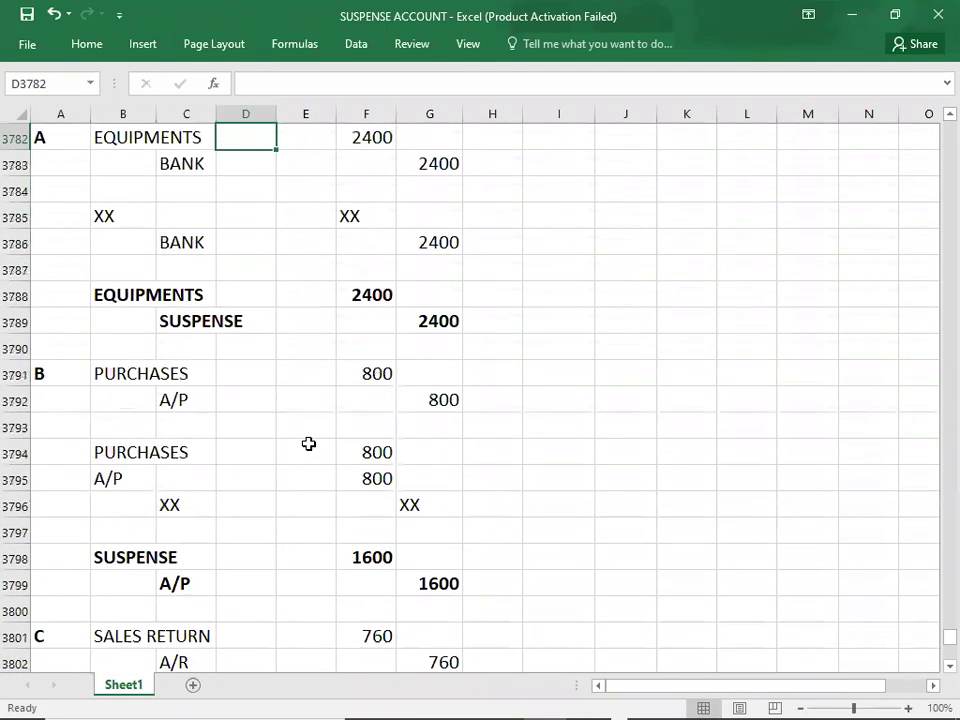
{"action": "key", "text": "Down"}
{"action": "key", "text": "Down"}
{"action": "key", "text": "Down"}
{"action": "key", "text": "Down"}
{"action": "key", "text": "Down"}
{"action": "key", "text": "Down"}
{"action": "key", "text": "Down"}
{"action": "key", "text": "Down"}
{"action": "key", "text": "Down"}
{"action": "key", "text": "Down"}
{"action": "key", "text": "Down"}
{"action": "key", "text": "Down"}
{"action": "key", "text": "Down"}
{"action": "key", "text": "Down"}
{"action": "key", "text": "Down"}
{"action": "key", "text": "Down"}
{"action": "key", "text": "Down"}
{"action": "key", "text": "Down"}
{"action": "key", "text": "Down"}
{"action": "key", "text": "Down"}
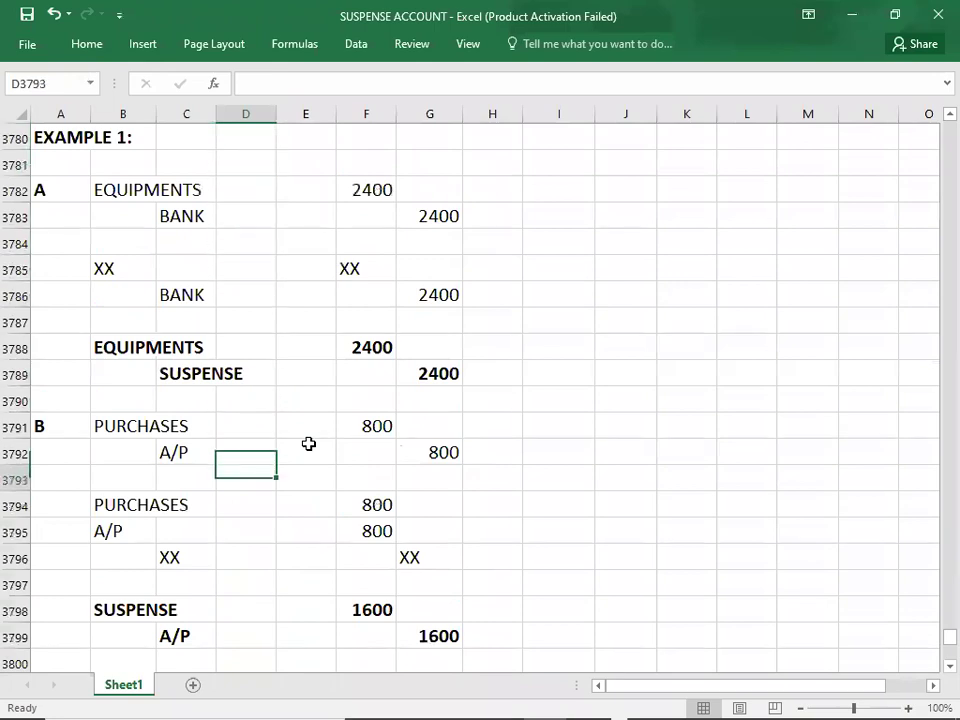
{"action": "key", "text": "Down"}
{"action": "key", "text": "Down"}
{"action": "key", "text": "Down"}
{"action": "key", "text": "Down"}
{"action": "key", "text": "Down"}
{"action": "key", "text": "Down"}
{"action": "key", "text": "Down"}
{"action": "key", "text": "Down"}
{"action": "key", "text": "Down"}
{"action": "key", "text": "Down"}
{"action": "key", "text": "Down"}
{"action": "key", "text": "Down"}
{"action": "key", "text": "Down"}
{"action": "key", "text": "Down"}
{"action": "key", "text": "Down"}
{"action": "key", "text": "Down"}
{"action": "key", "text": "Down"}
{"action": "key", "text": "Down"}
{"action": "key", "text": "Down"}
{"action": "key", "text": "Down"}
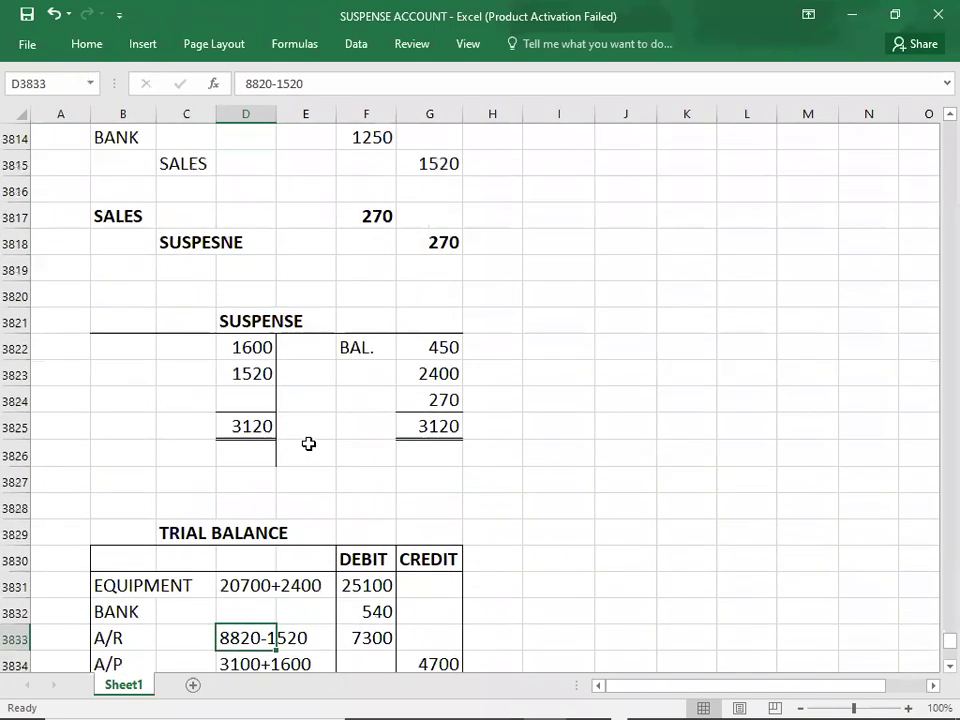
Step: Clear the Sales Return working in D3839 and enter 760 as its debit in F3839
{"action": "left_click", "coordinate": [253, 454]}
{"action": "key", "text": "Delete"}
{"action": "key", "text": "Right"}
{"action": "key", "text": "Tab"}
{"action": "type", "text": "760"}
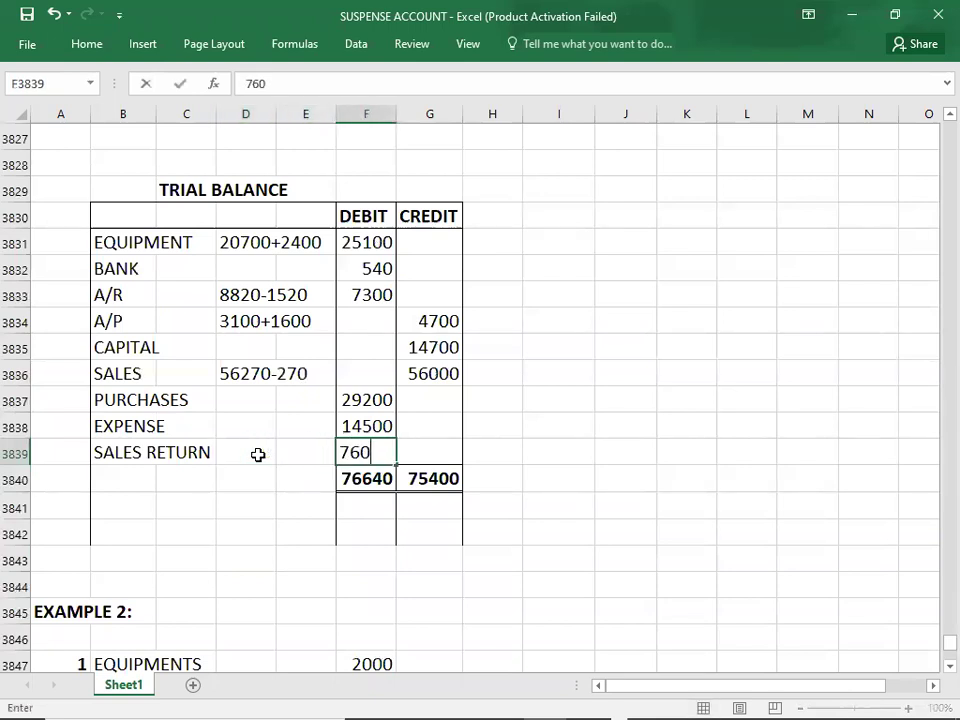
{"action": "key", "text": "Return"}
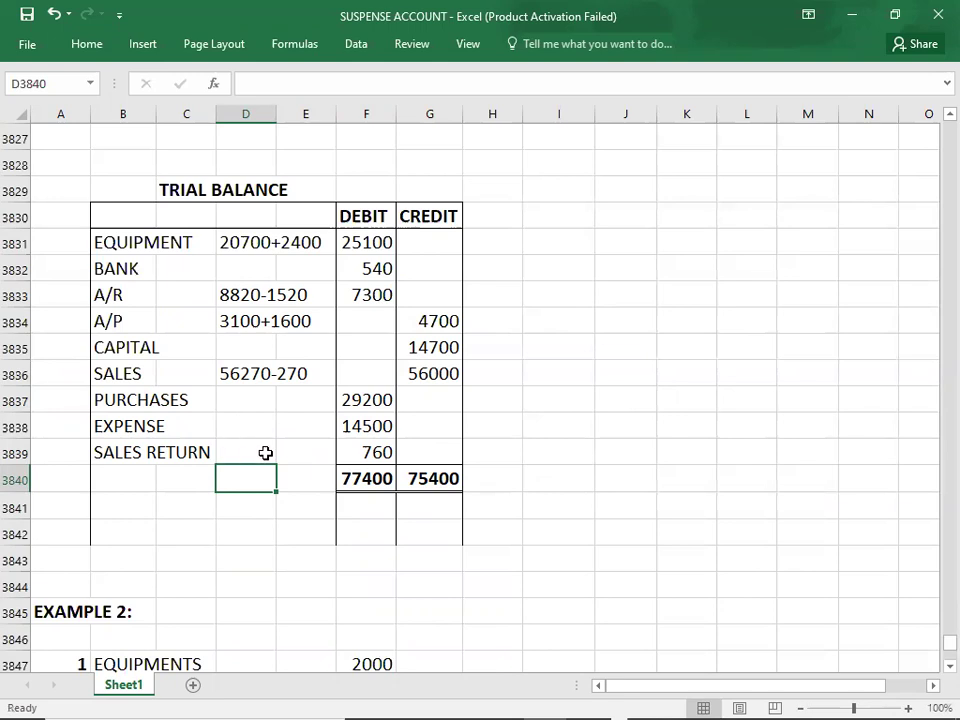
Step: Check the balances and errors in the ABC PDF, and compare them with the adjustment workings in the Excel trial balance
{"action": "key", "text": "alt+Tab"}
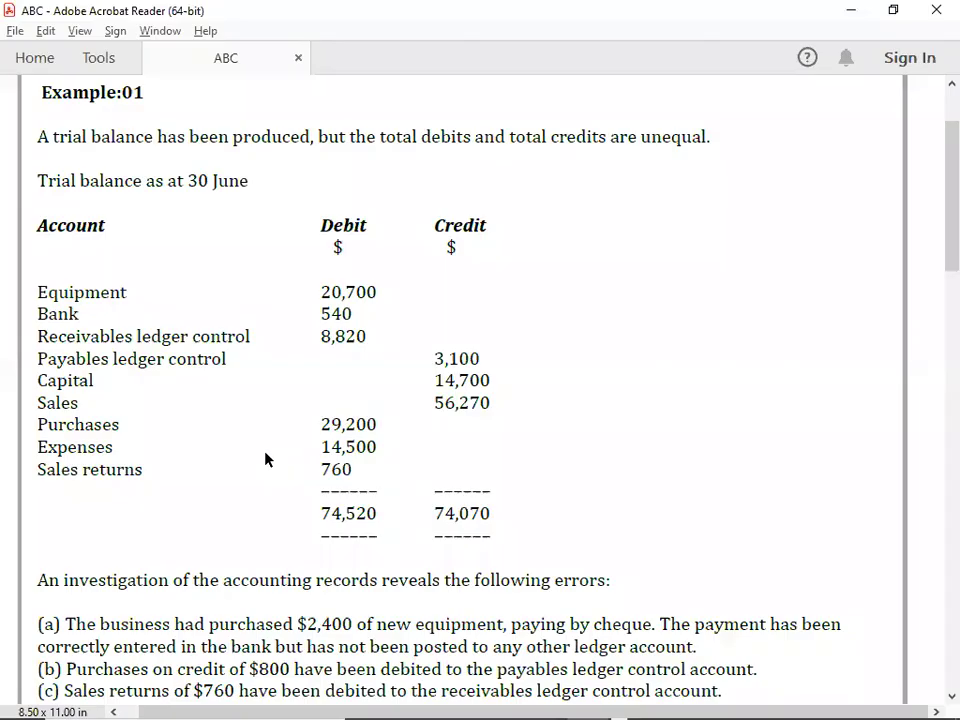
{"action": "scroll", "coordinate": [265, 459], "scroll_direction": "down", "scroll_amount": 3}
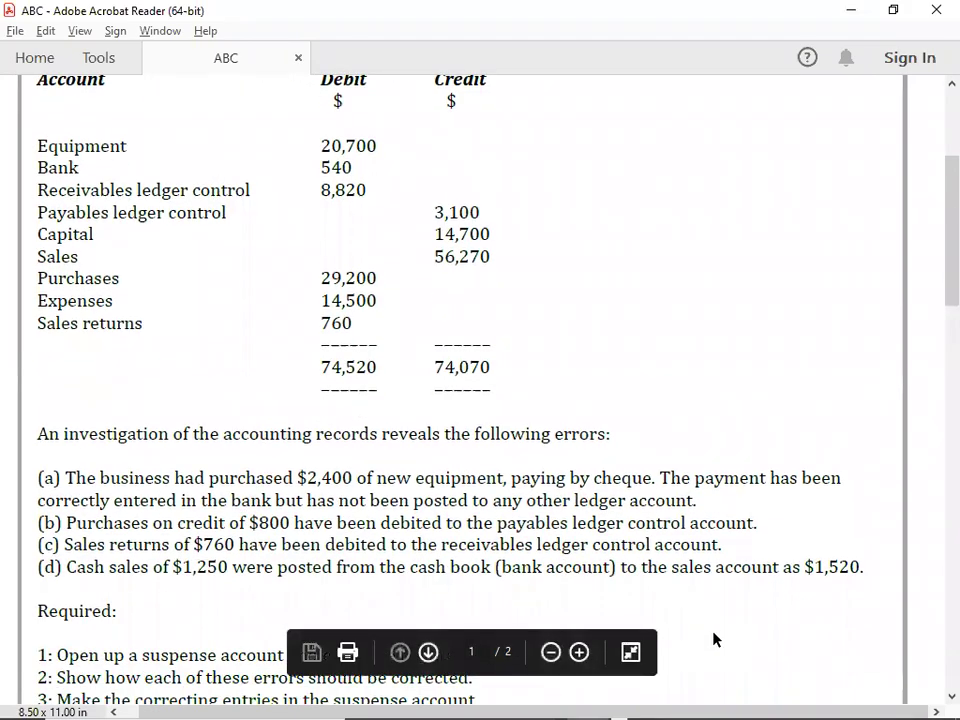
{"action": "key", "text": "alt+Tab"}
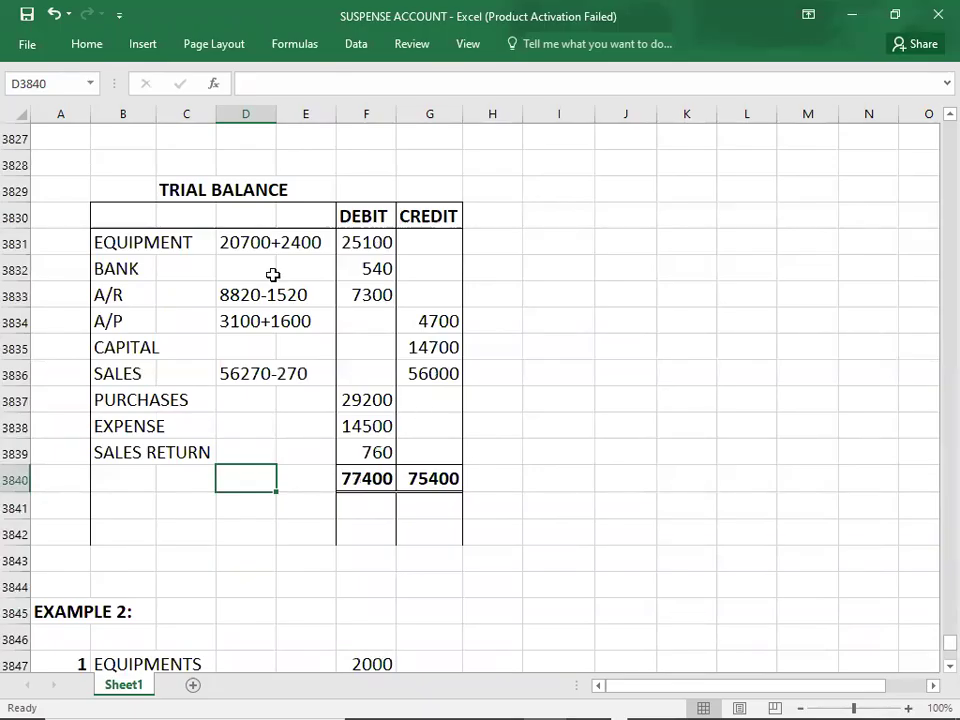
{"action": "left_click", "coordinate": [258, 243]}
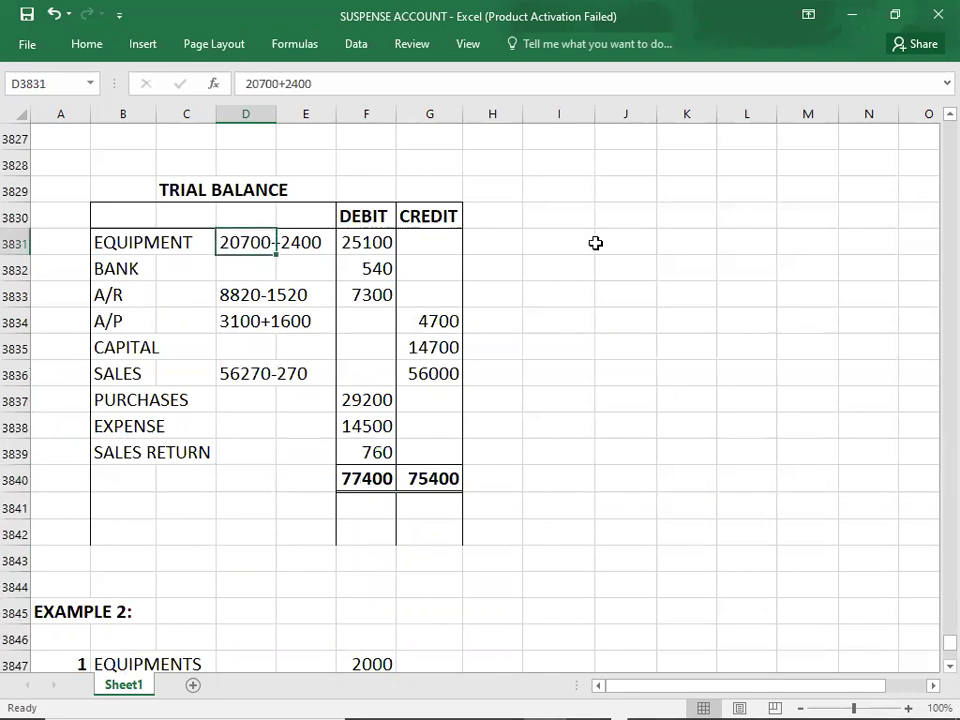
{"action": "key", "text": "Down"}
{"action": "key", "text": "Down"}
{"action": "key", "text": "Down"}
{"action": "key", "text": "Down"}
{"action": "key", "text": "Down"}
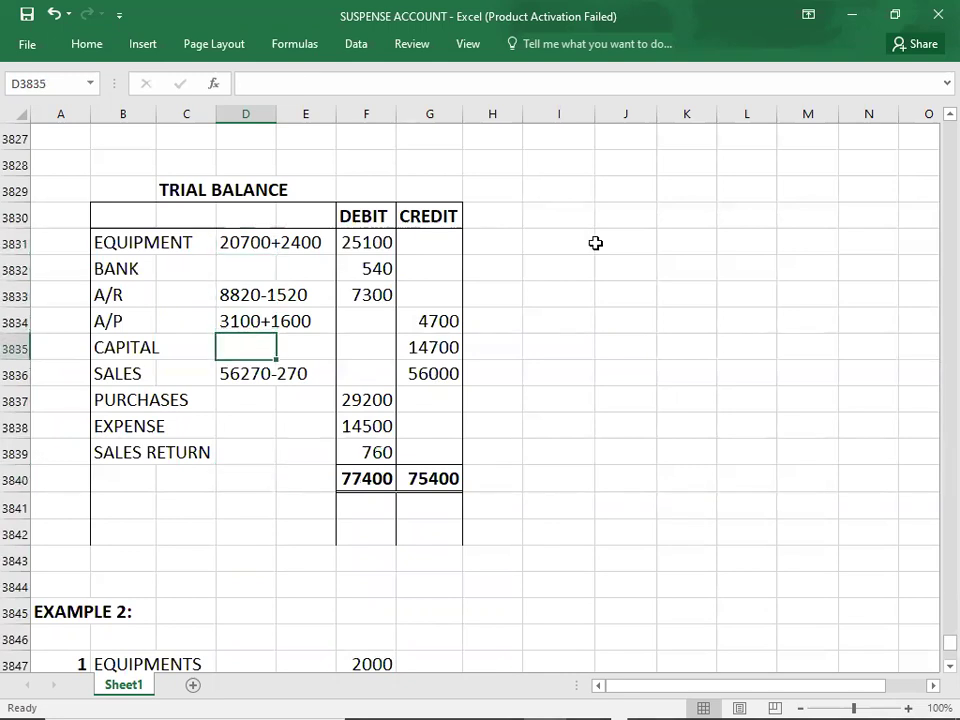
Step: Correct the Equipment debit in F3831 to 23100 and check the debit and credit totals of the trial balance
{"action": "key", "text": "Right"}
{"action": "key", "text": "Right"}
{"action": "key", "text": "Up"}
{"action": "key", "text": "Up"}
{"action": "key", "text": "Up"}
{"action": "key", "text": "Up"}
{"action": "key", "text": "Up"}
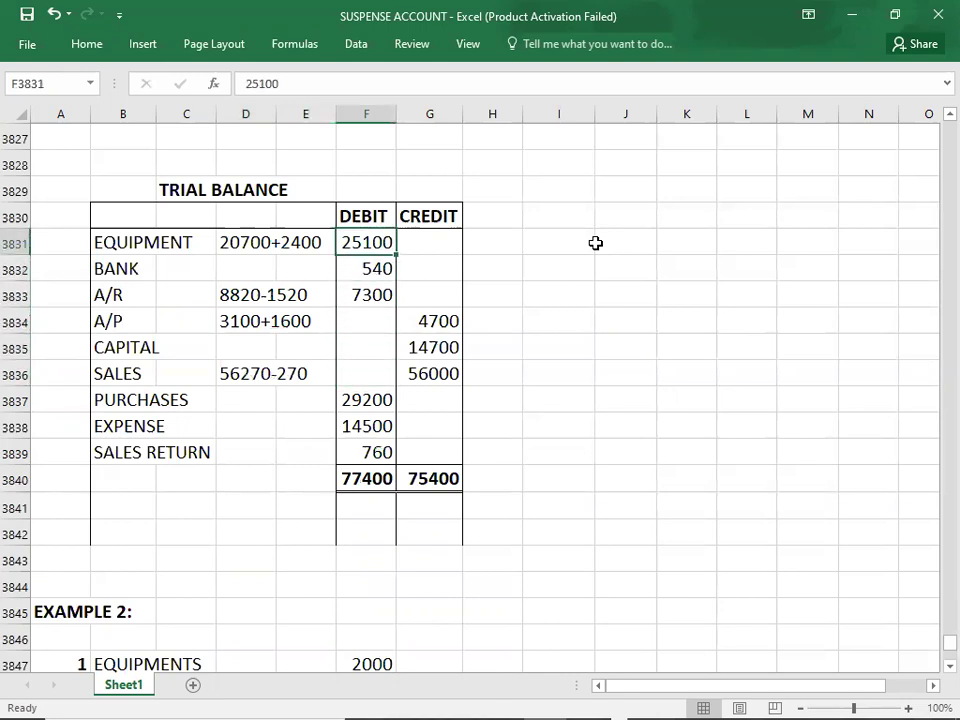
{"action": "key", "text": "Down"}
{"action": "key", "text": "Up"}
{"action": "type", "text": "23100"}
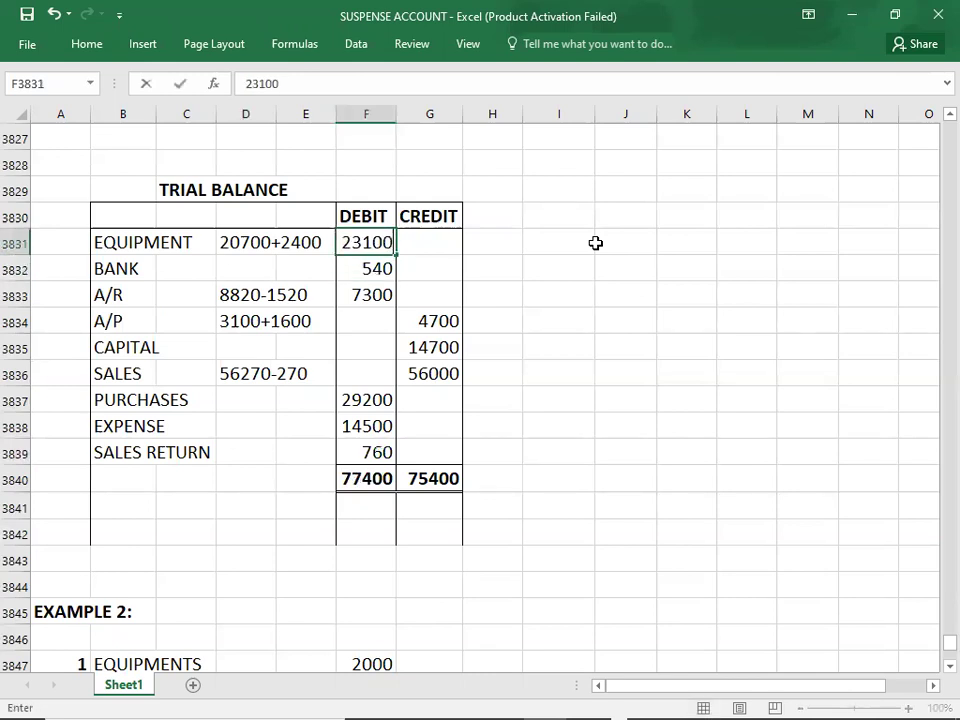
{"action": "key", "text": "Return"}
{"action": "key", "text": "Down"}
{"action": "key", "text": "Down"}
{"action": "key", "text": "Down"}
{"action": "key", "text": "Down"}
{"action": "key", "text": "Down"}
{"action": "key", "text": "Down"}
{"action": "key", "text": "Down"}
{"action": "key", "text": "Down"}
{"action": "key", "text": "Down"}
{"action": "key", "text": "Down"}
{"action": "key", "text": "Down"}
{"action": "key", "text": "Down"}
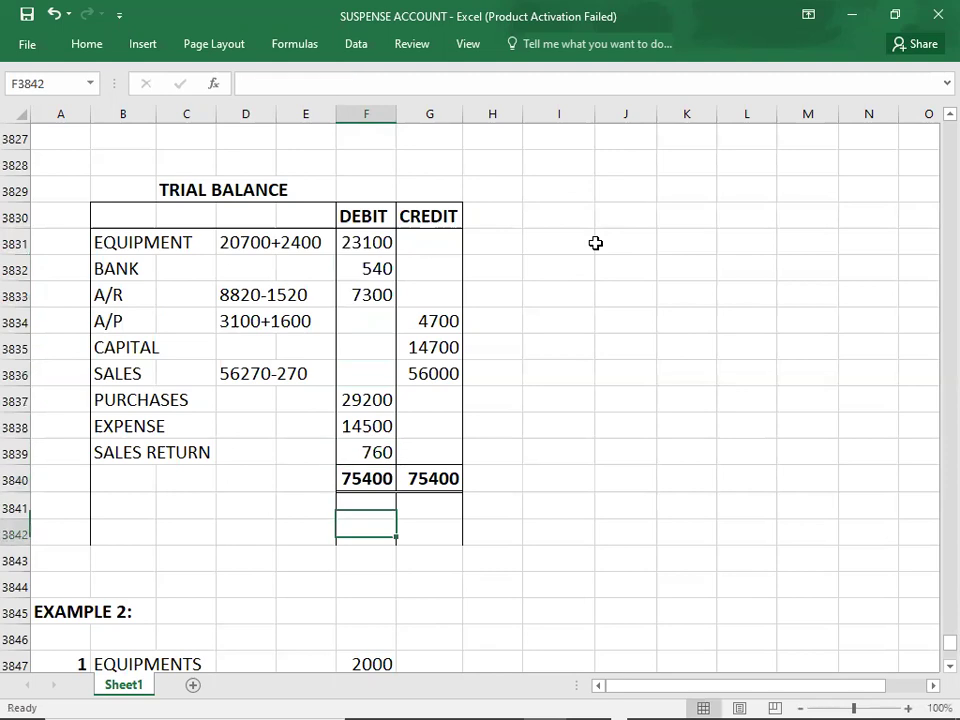